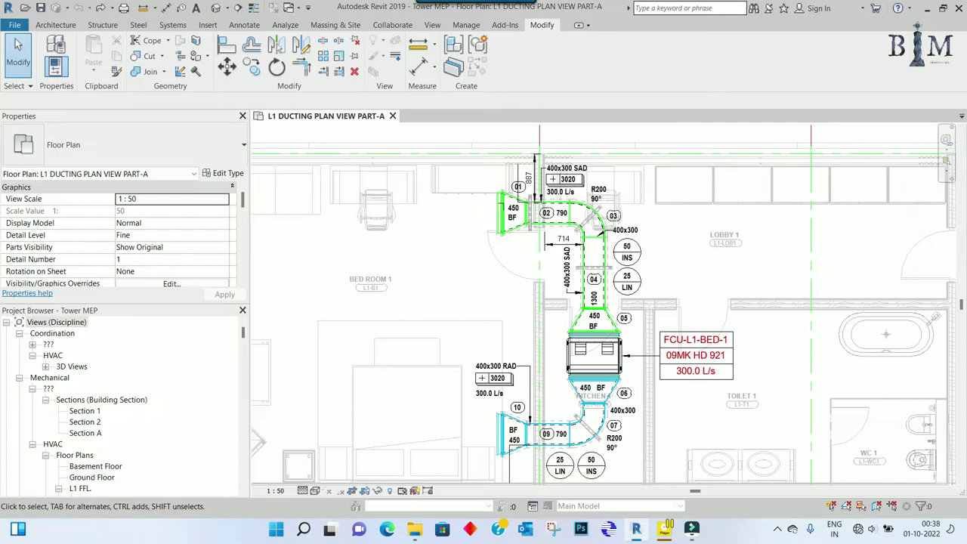
Step: Create a new family from the Metric Detail Item.rft template
click(14, 25)
mouse_move(45, 74)
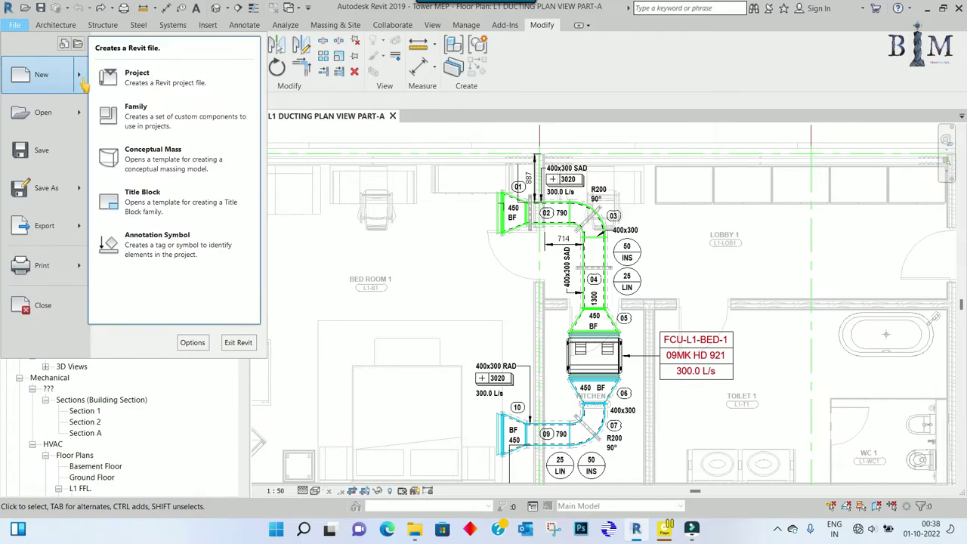
click(151, 115)
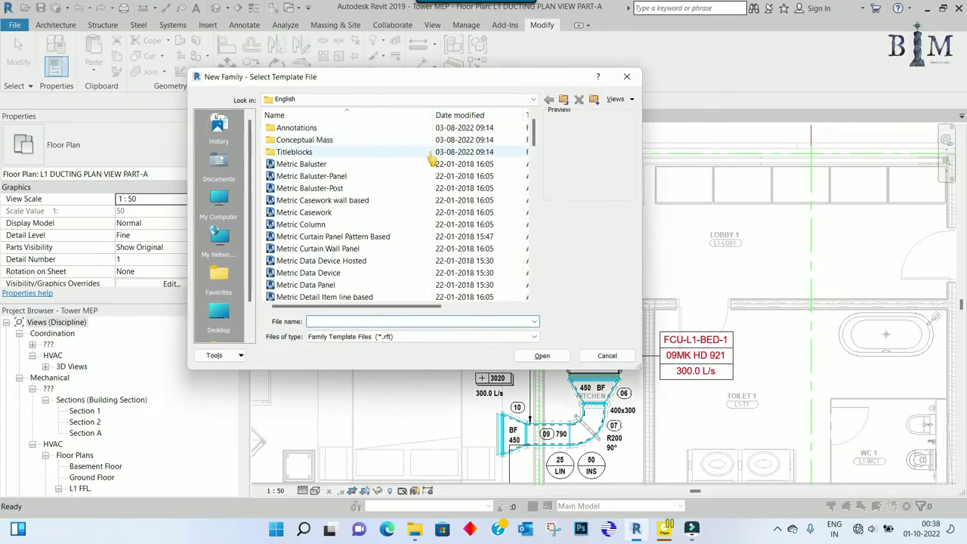
scroll(533, 142, down, 1)
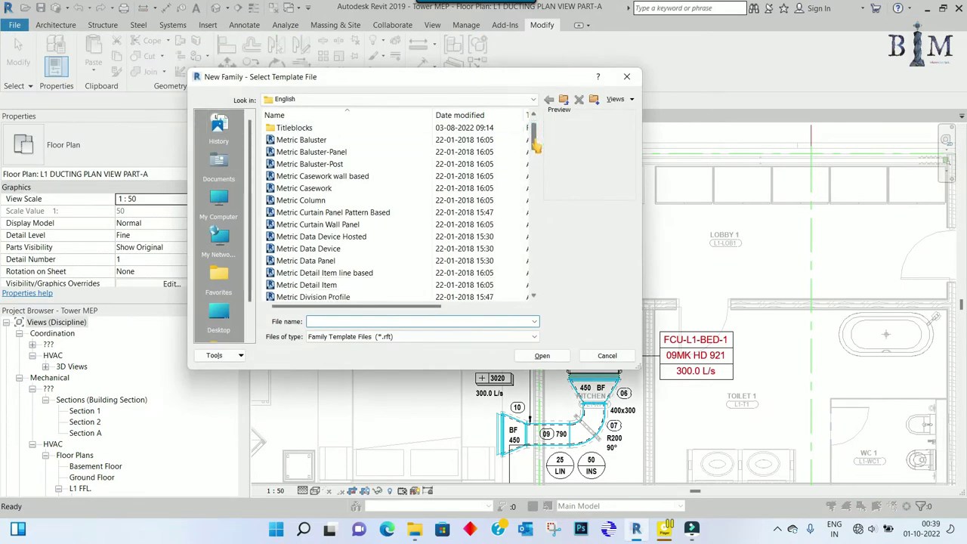
scroll(529, 147, down, 1)
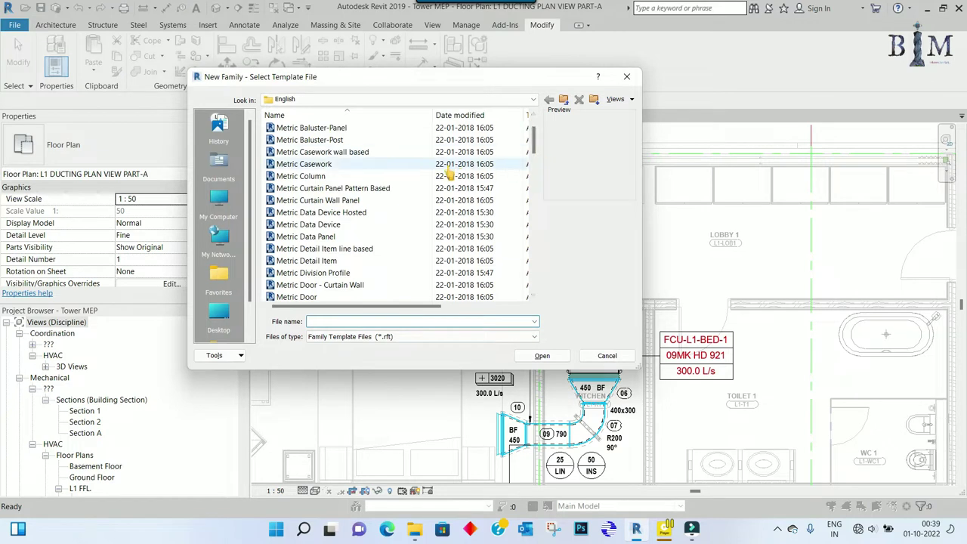
click(330, 261)
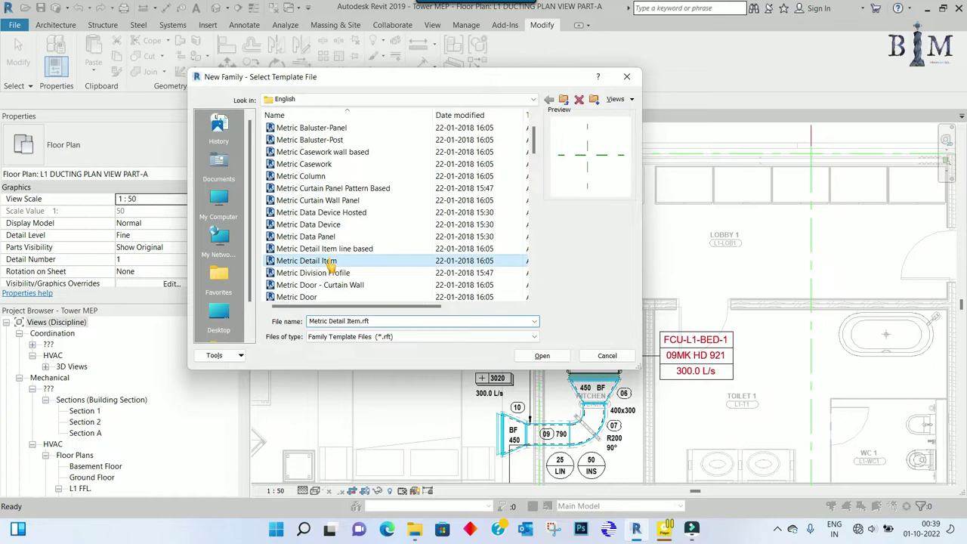
click(533, 357)
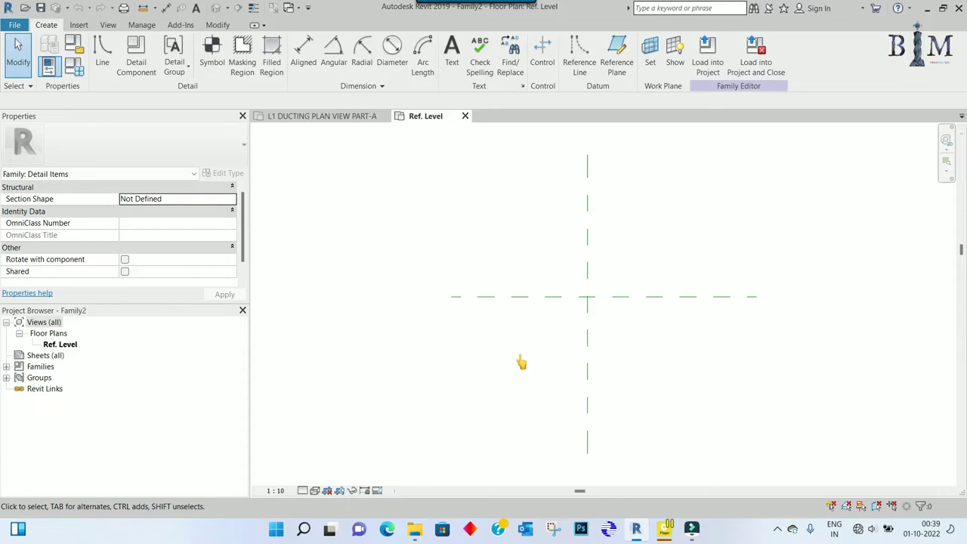
Step: Draw the vertical stem as detail lines 100 and 5 long from the reference intersection
click(102, 74)
click(588, 297)
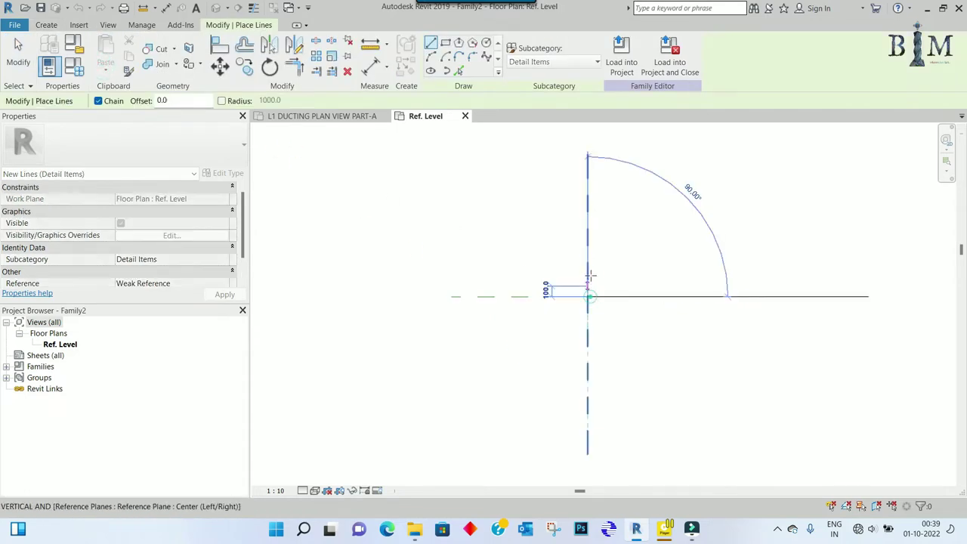
text(100)
key(Return)
key(Escape)
middle_drag(588, 308, 583, 292)
click(582, 284)
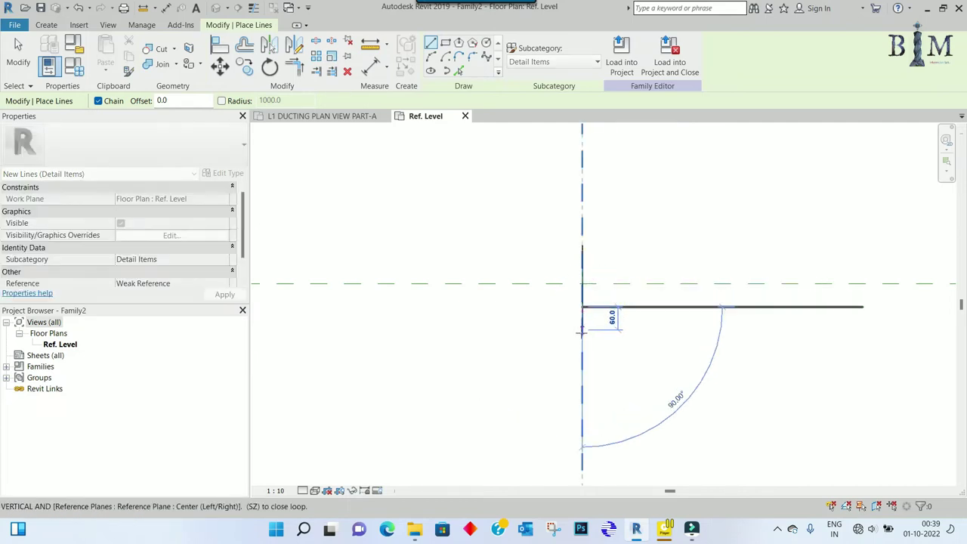
text(55)
key(Return)
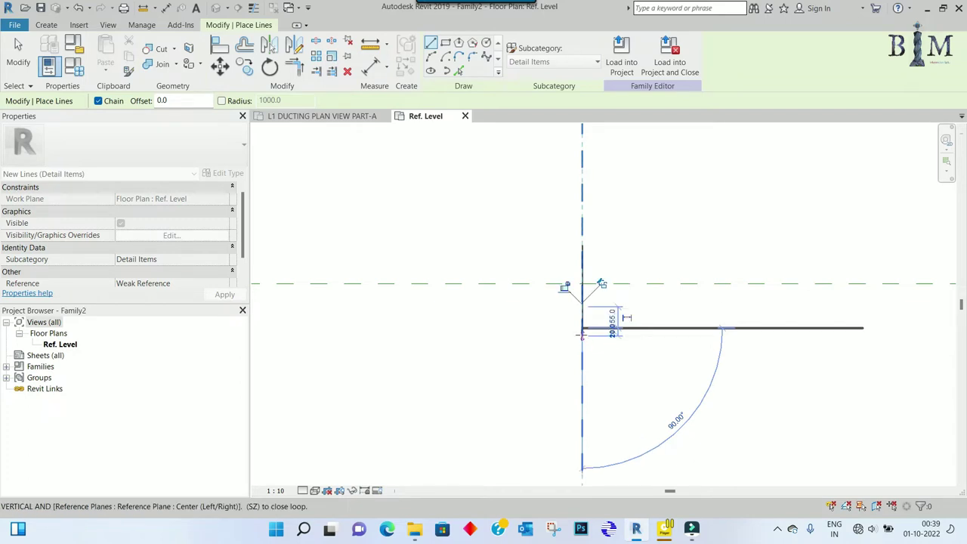
key(Escape)
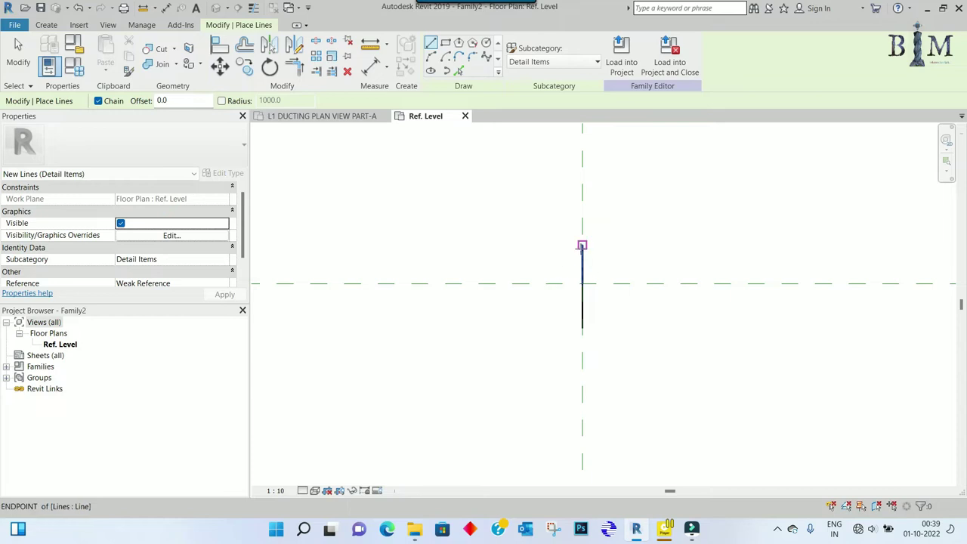
key(Escape)
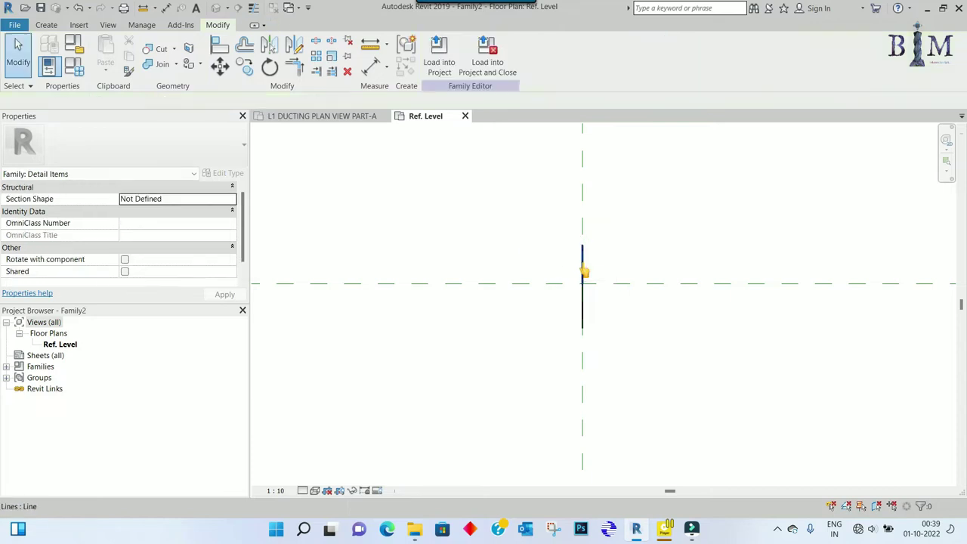
Step: Tilt the upper line 15° and move its top end onto the stem's top
click(582, 266)
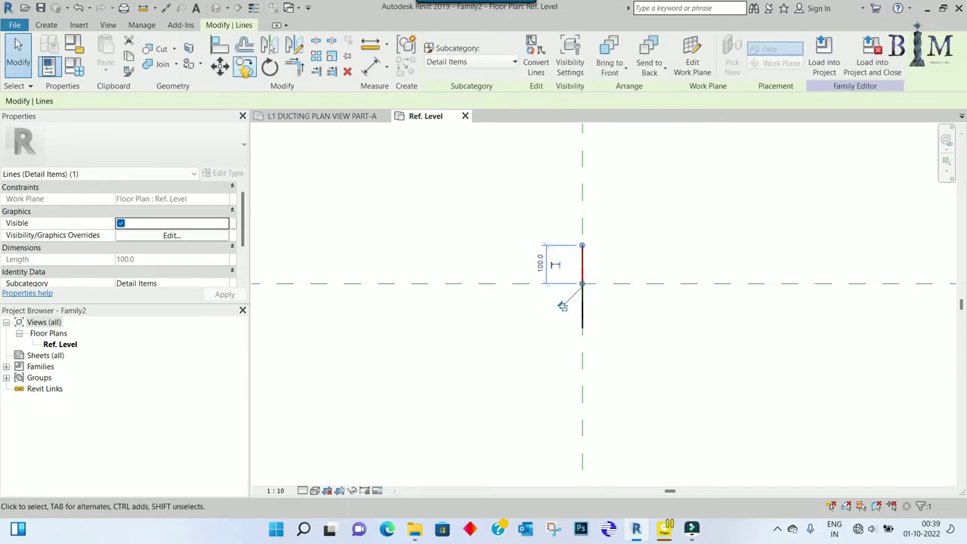
key(m)
key(v)
click(568, 262)
click(460, 262)
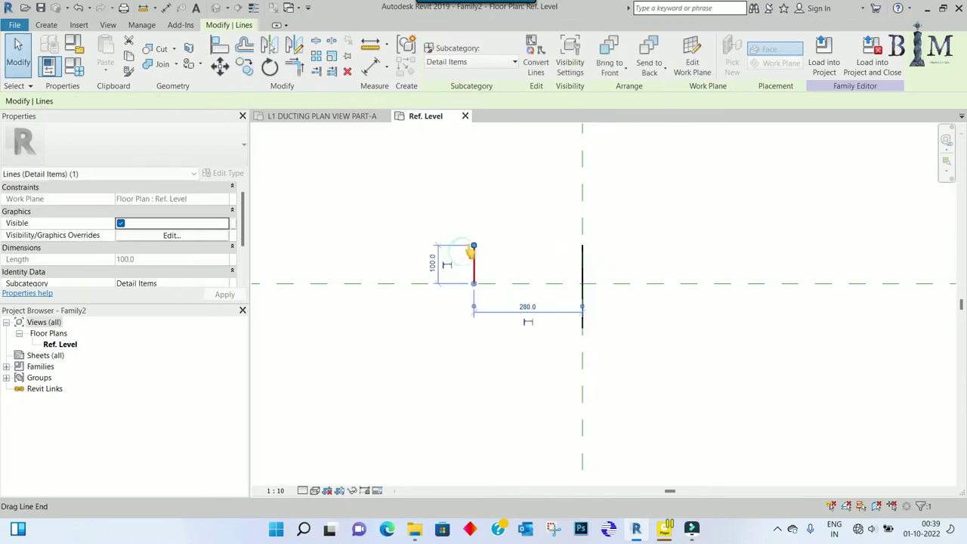
click(270, 66)
click(474, 200)
text(15)
key(Return)
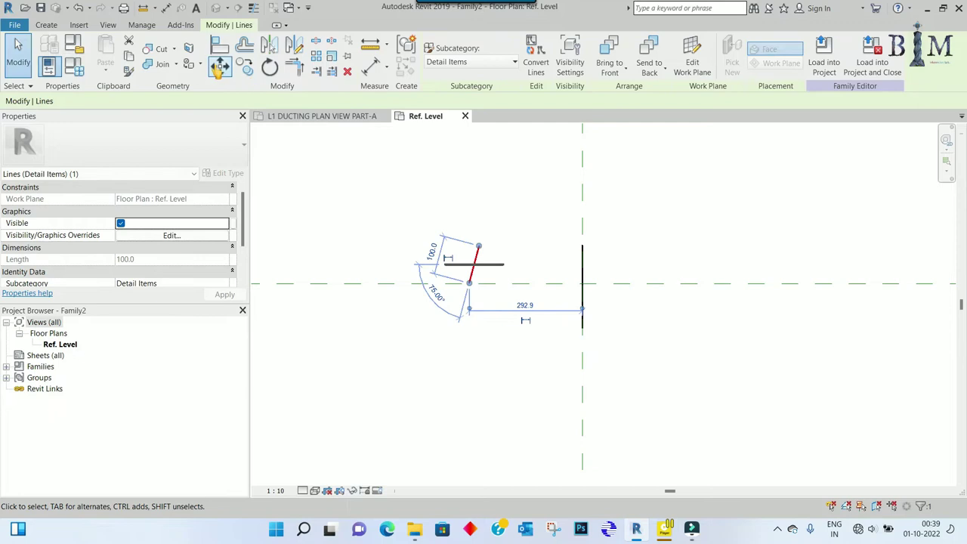
click(220, 67)
click(479, 246)
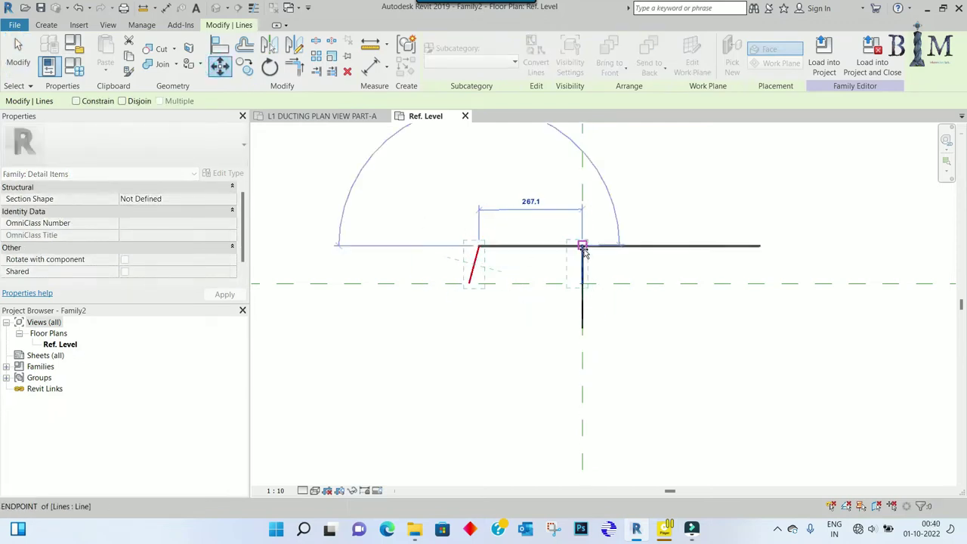
click(582, 247)
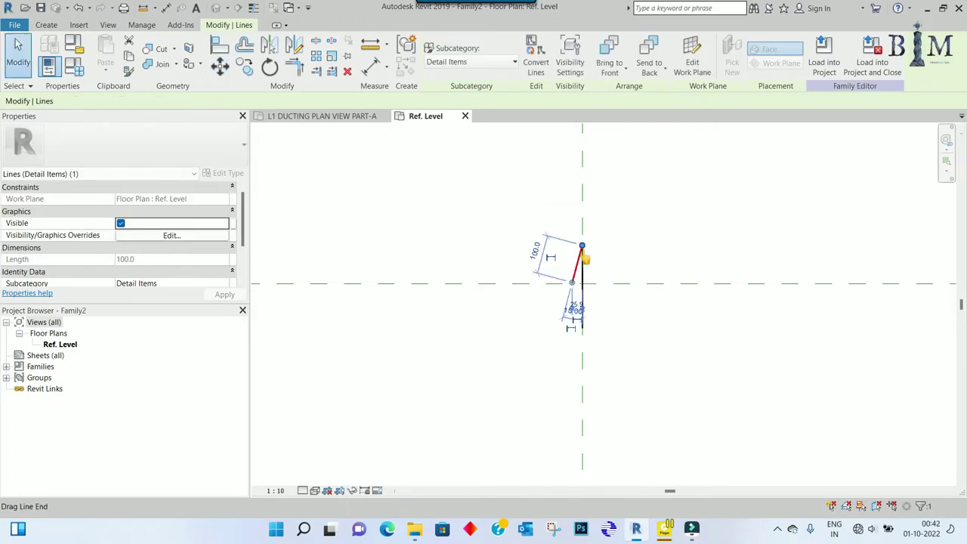
Step: Mirror-copy the tilted line across the stem and draw a horizontal base line for the head
click(294, 47)
click(581, 246)
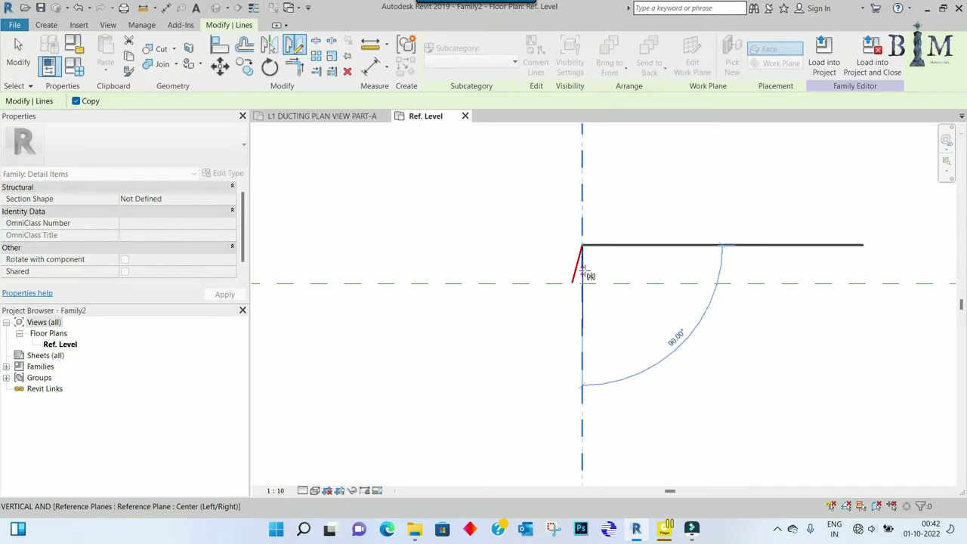
click(588, 275)
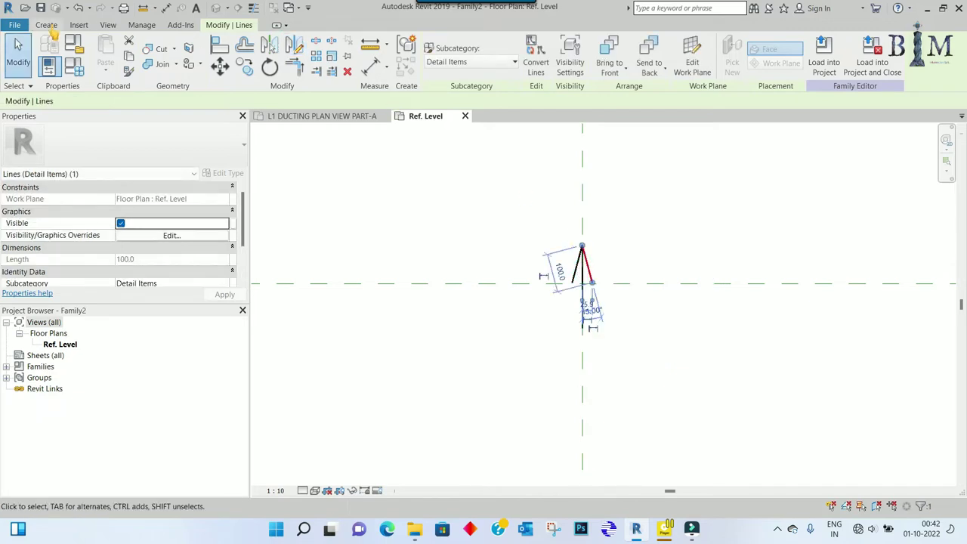
click(46, 25)
click(103, 47)
scroll(565, 278, up, 2)
scroll(565, 277, up, 2)
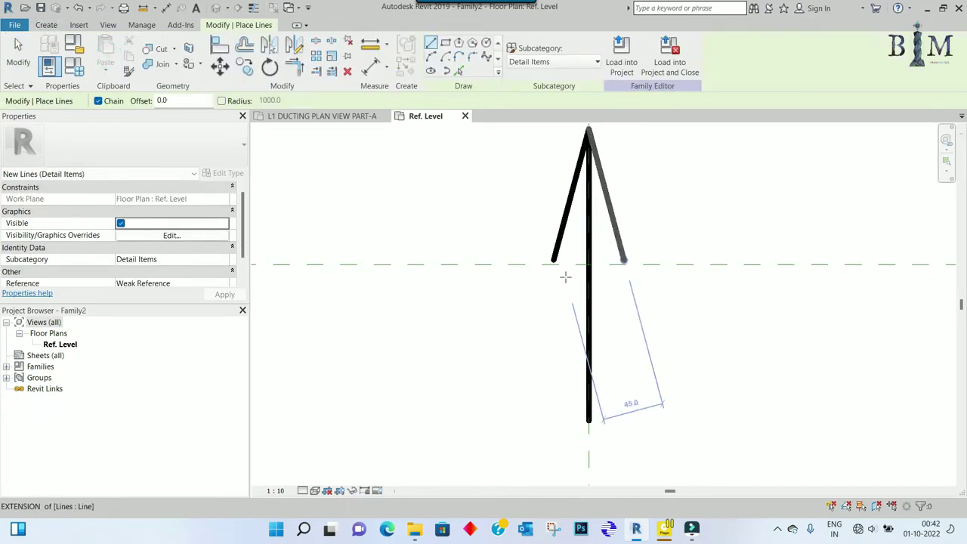
click(559, 262)
click(616, 264)
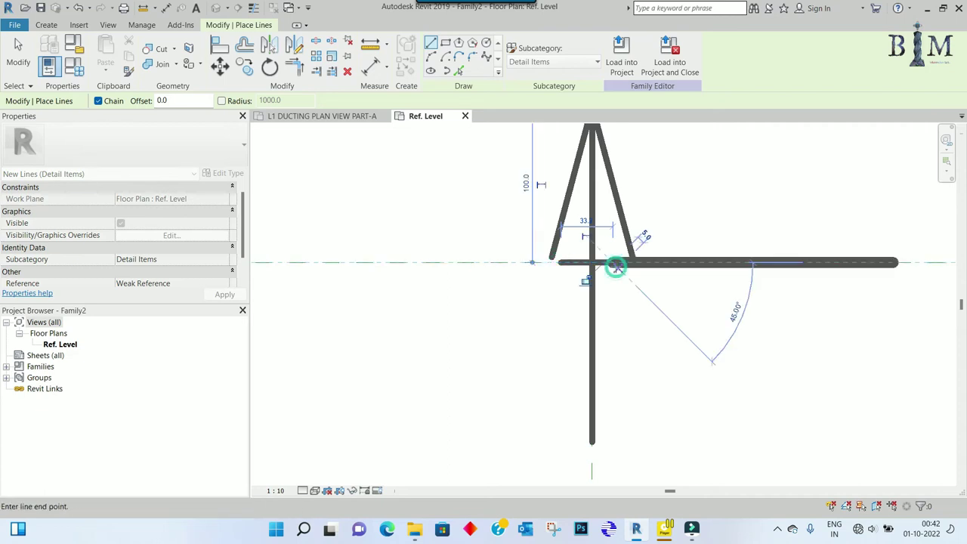
key(Escape)
key(Escape)
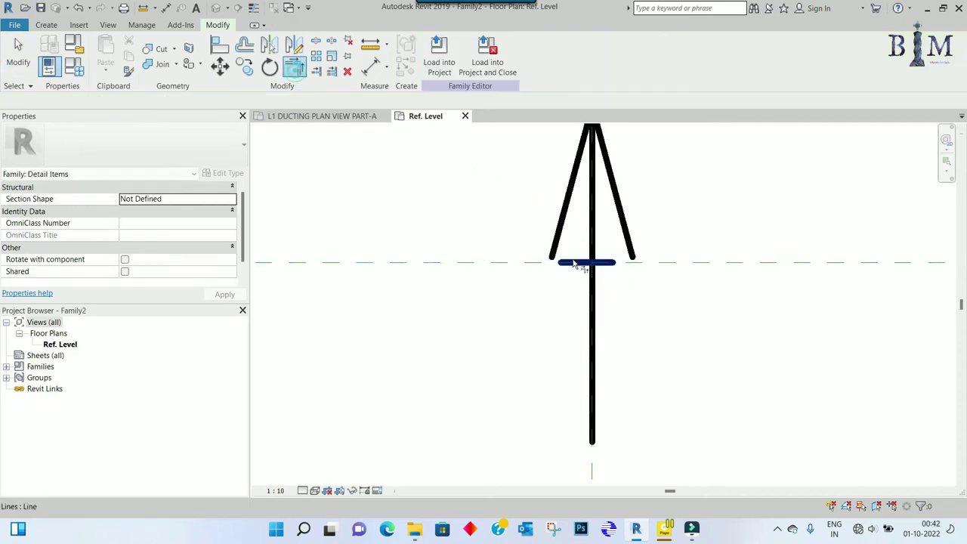
Step: Trim/Extend the base line to both diagonals to close the triangular arrowhead
click(555, 252)
click(607, 264)
click(607, 264)
click(633, 254)
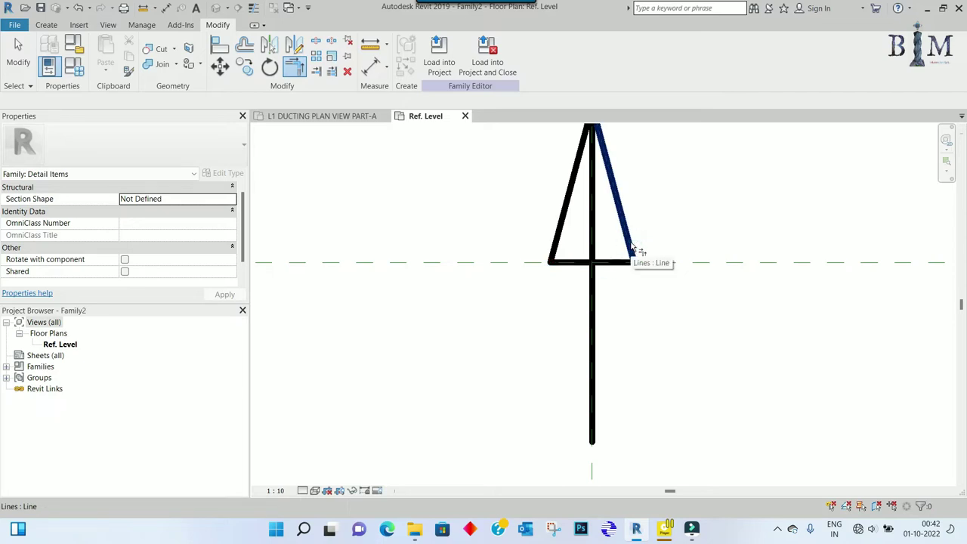
click(633, 253)
click(46, 25)
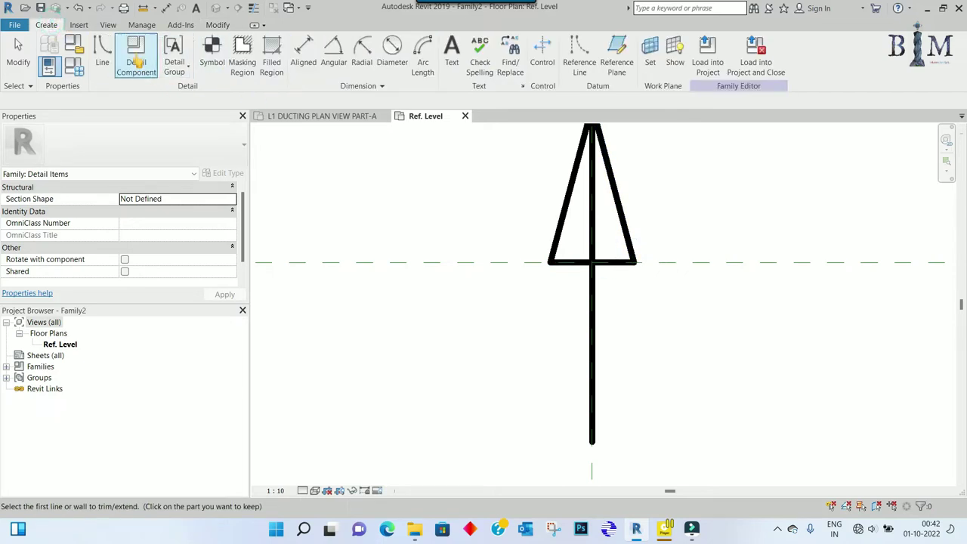
Step: Draw a lower stem segment with a short angled tick off it
click(102, 53)
click(592, 444)
click(591, 356)
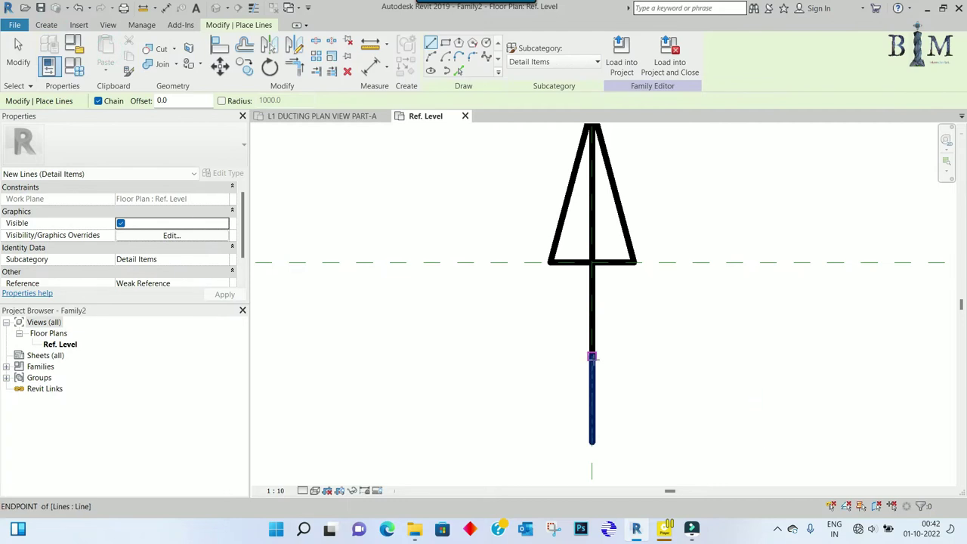
click(592, 355)
click(565, 341)
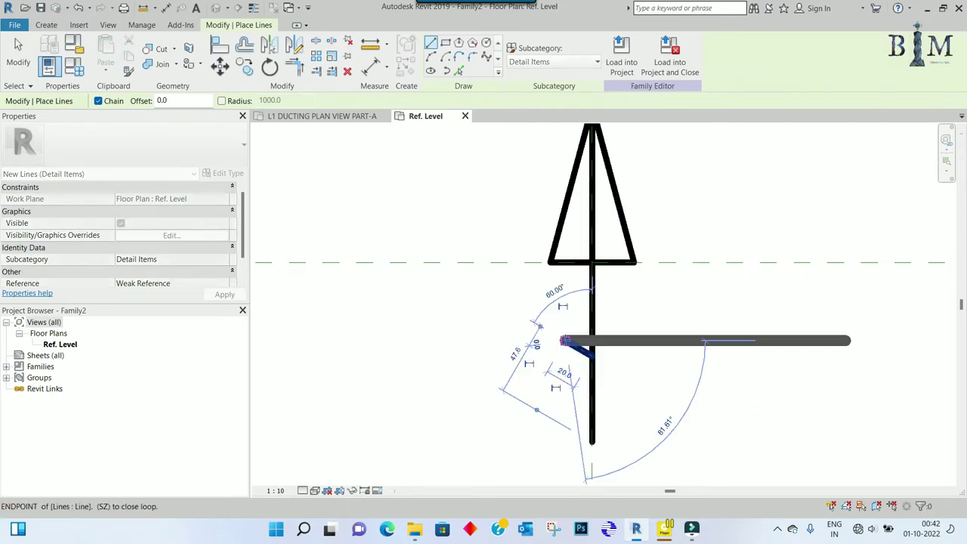
key(Escape)
key(Escape)
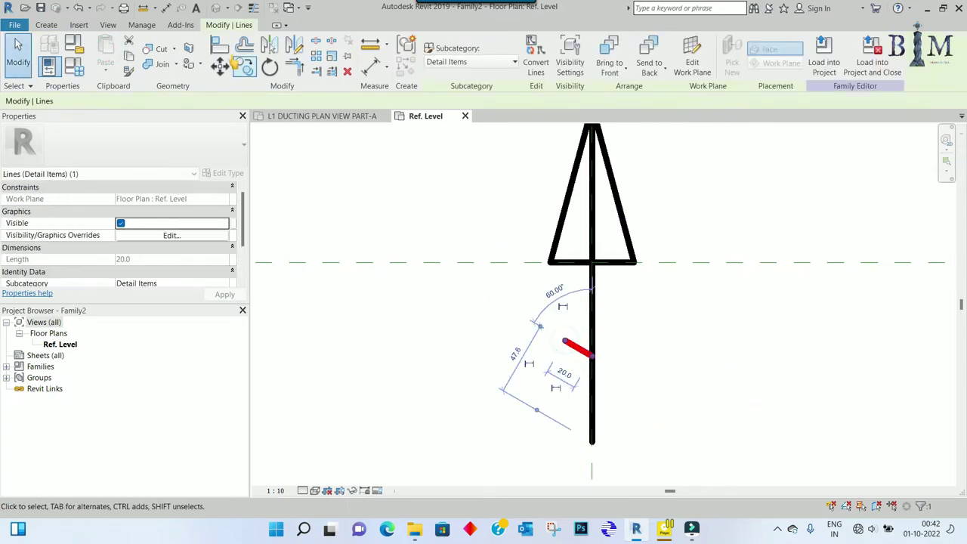
Step: Mirror the short tick across the stem to the opposite side
click(294, 46)
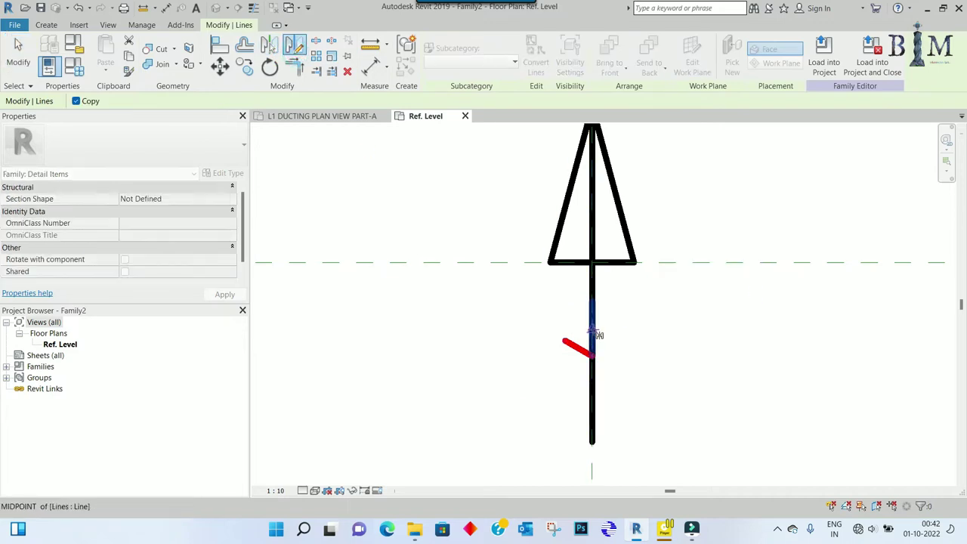
click(593, 330)
click(614, 330)
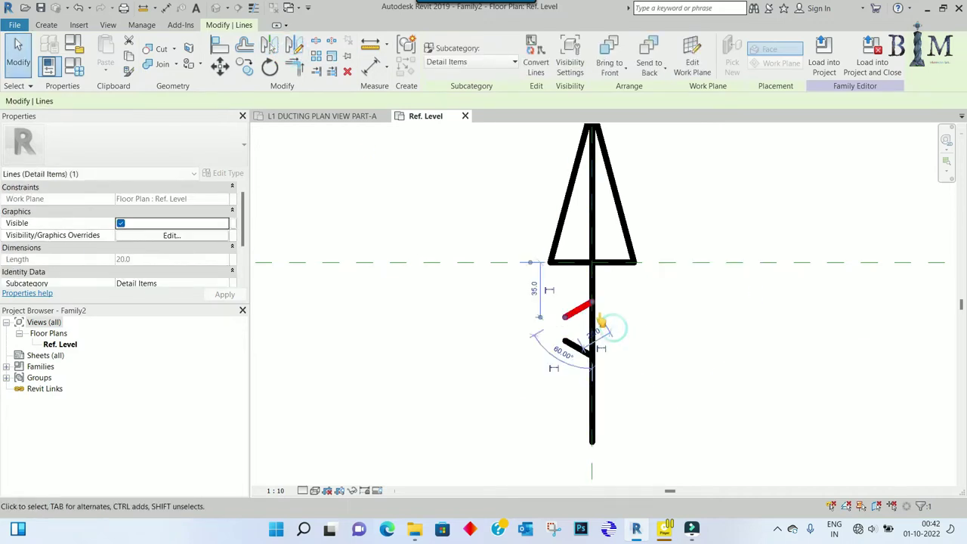
click(295, 47)
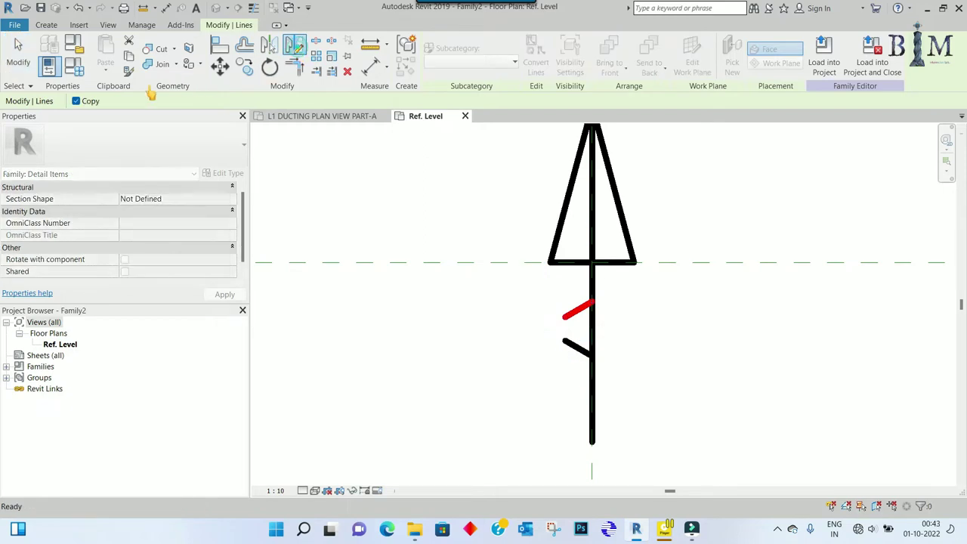
click(91, 102)
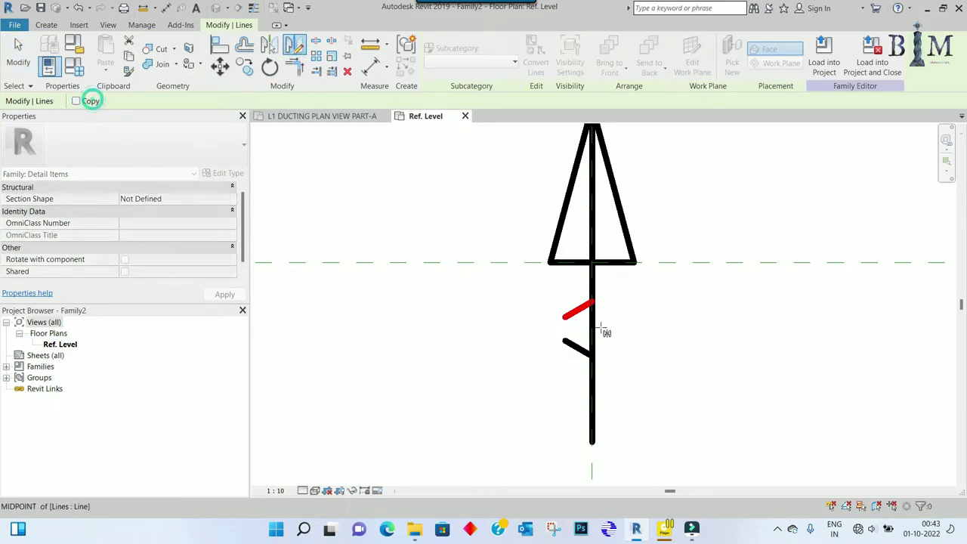
click(596, 326)
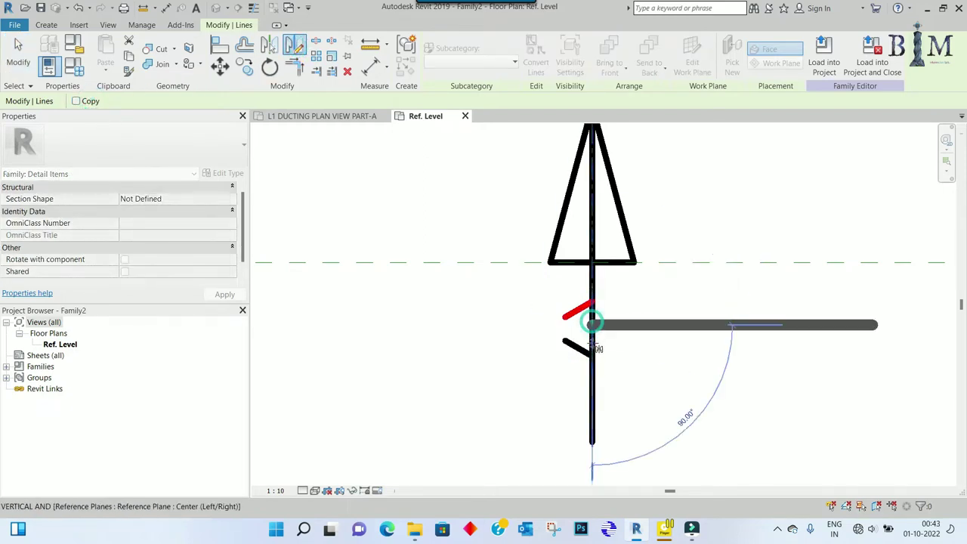
click(593, 345)
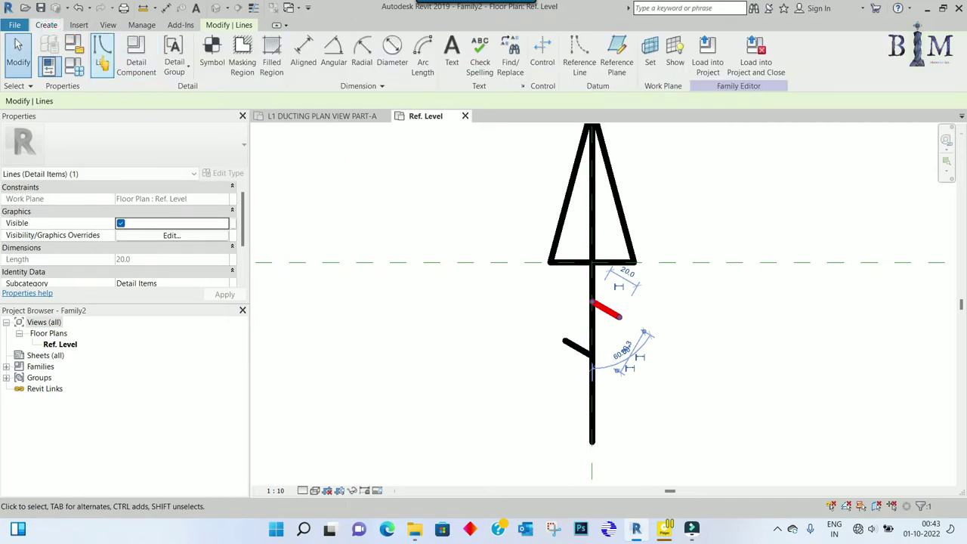
Step: Draw a line joining the tick ends to form the zigzag break
key(d)
key(l)
click(565, 341)
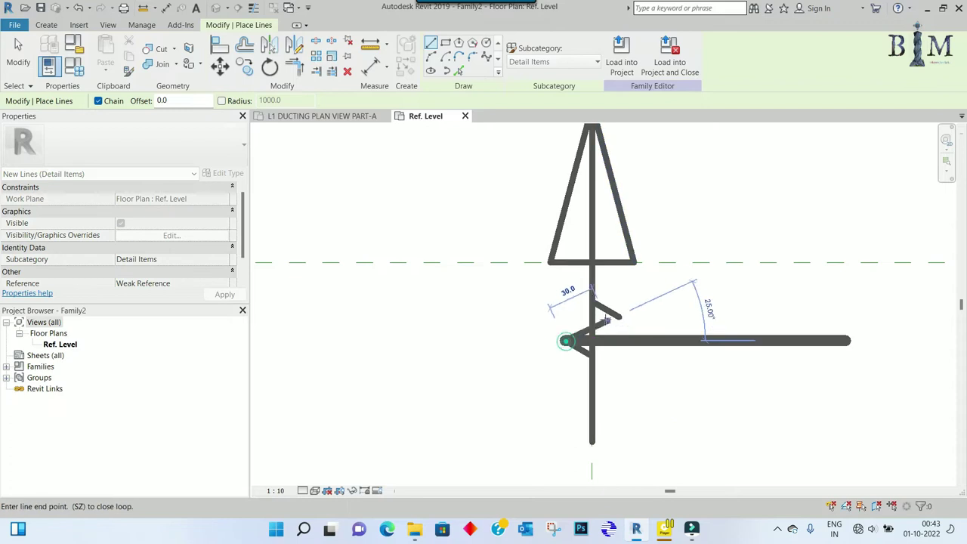
click(618, 316)
key(Escape)
key(Escape)
Step: Delete the straight stem piece inside the zigzag and the line through the triangle
click(590, 323)
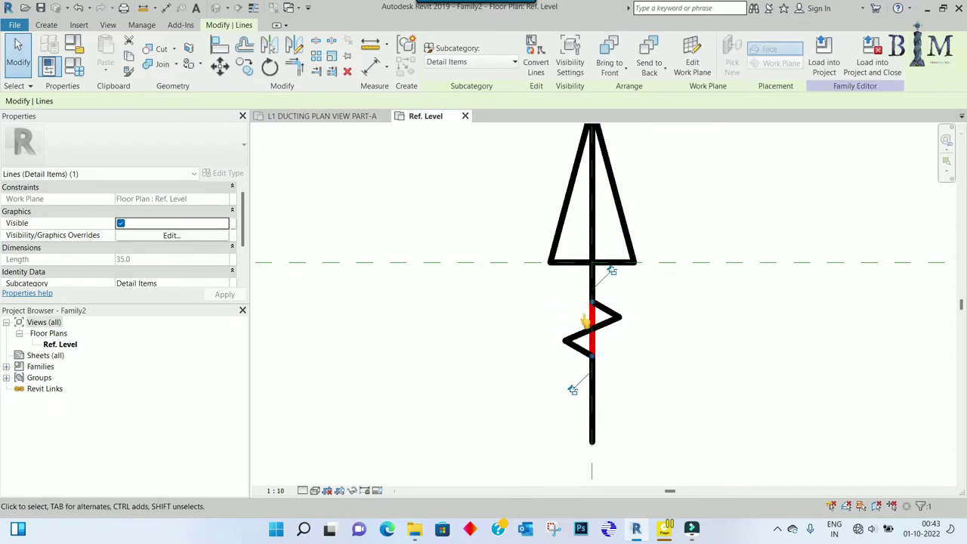
click(347, 71)
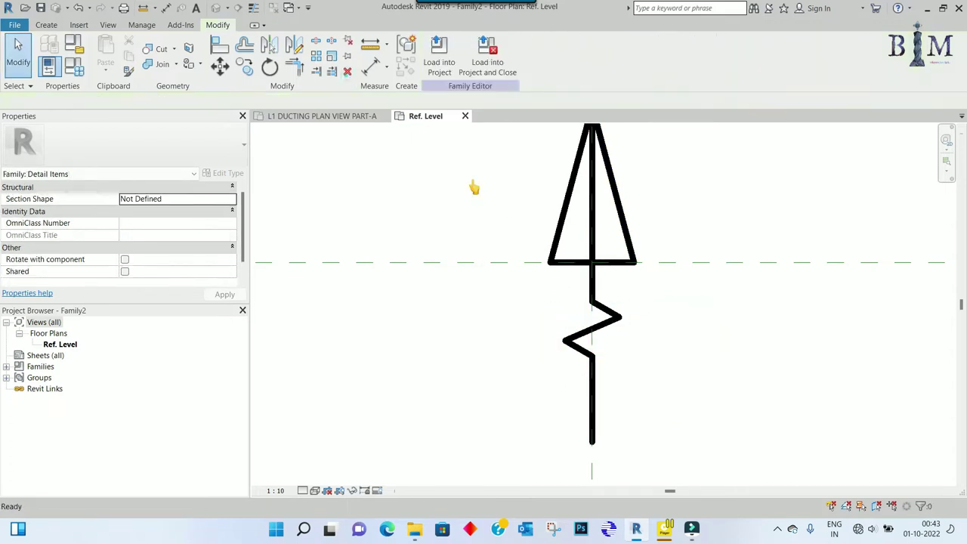
click(593, 242)
key(Delete)
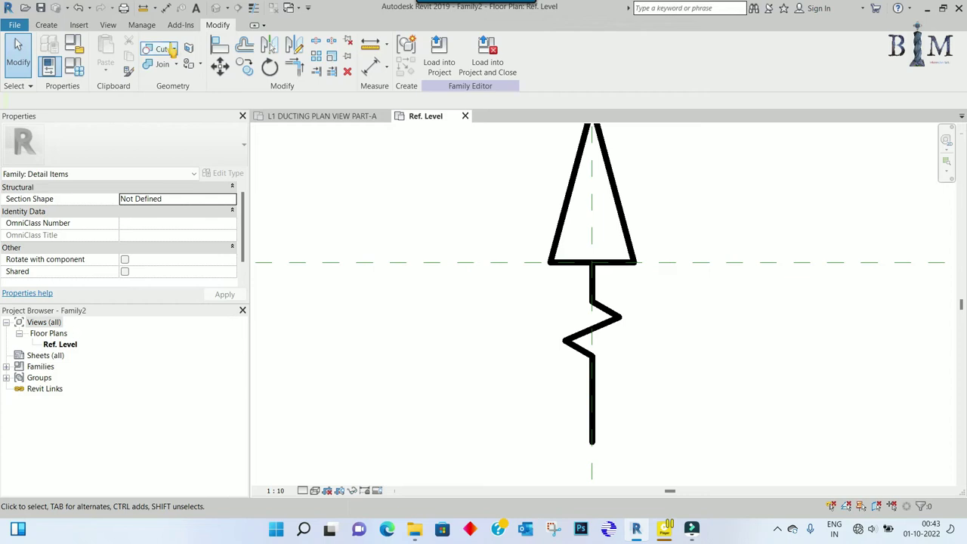
Step: Sketch a filled region by picking the triangle's three sides as its boundary
click(46, 25)
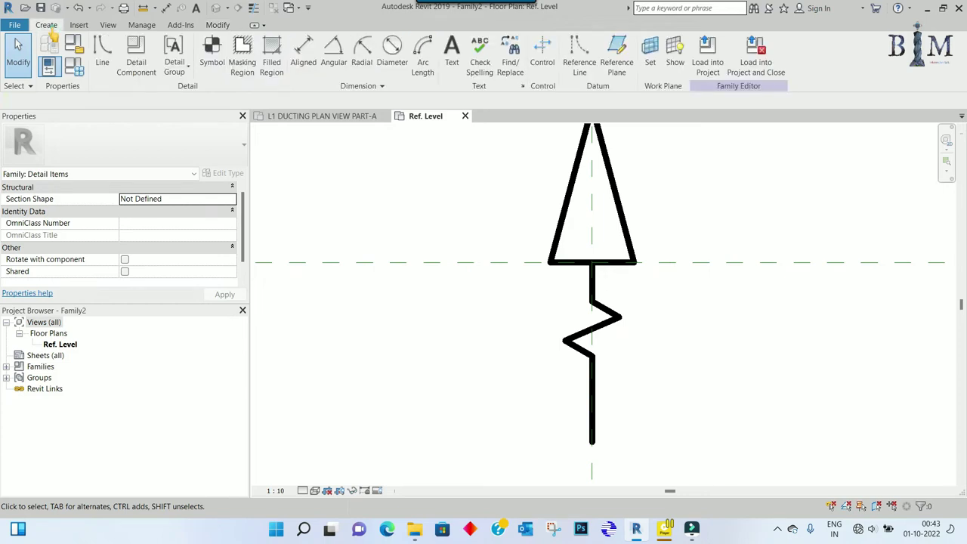
click(272, 49)
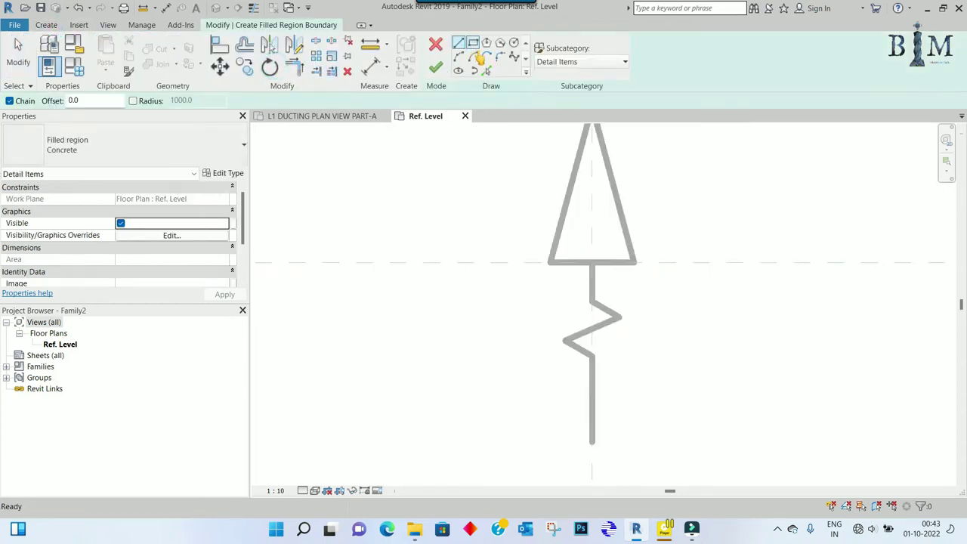
click(488, 70)
click(568, 202)
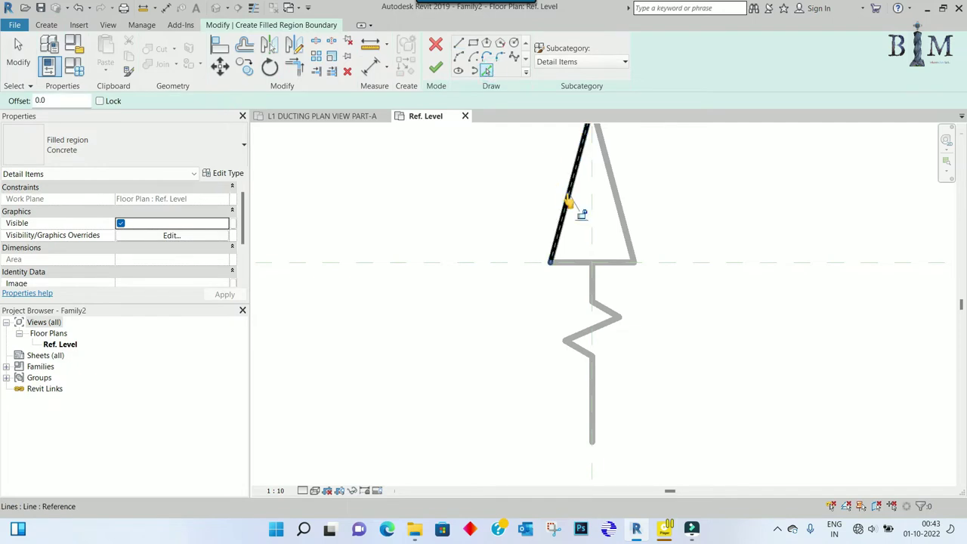
click(587, 264)
click(627, 226)
key(Escape)
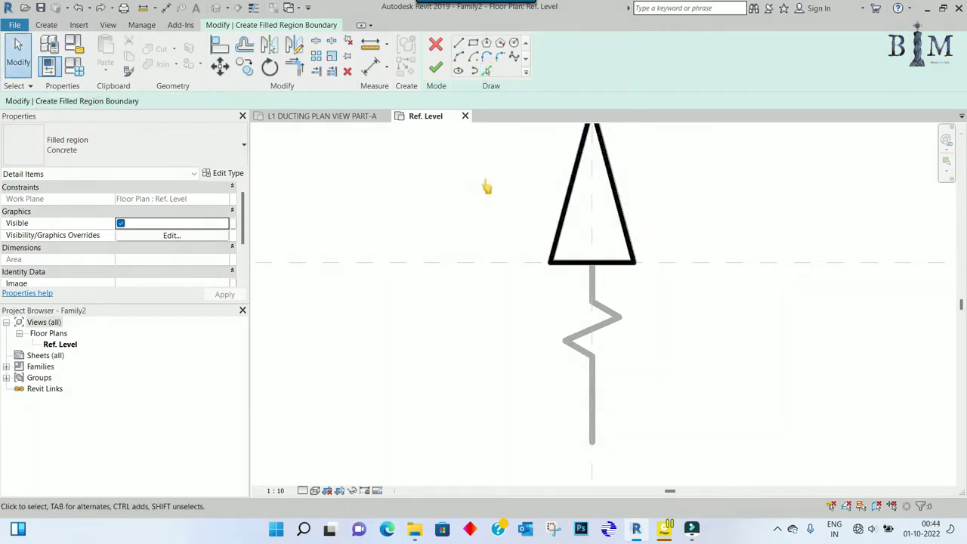
Step: Duplicate the region type as 'Flow Arrow' with Solid fill foreground pattern and finish
click(227, 173)
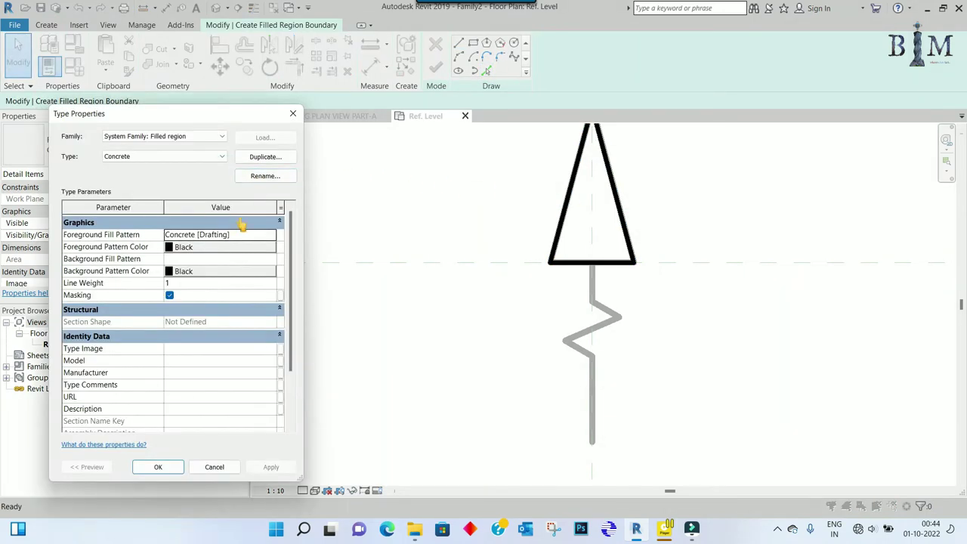
click(265, 157)
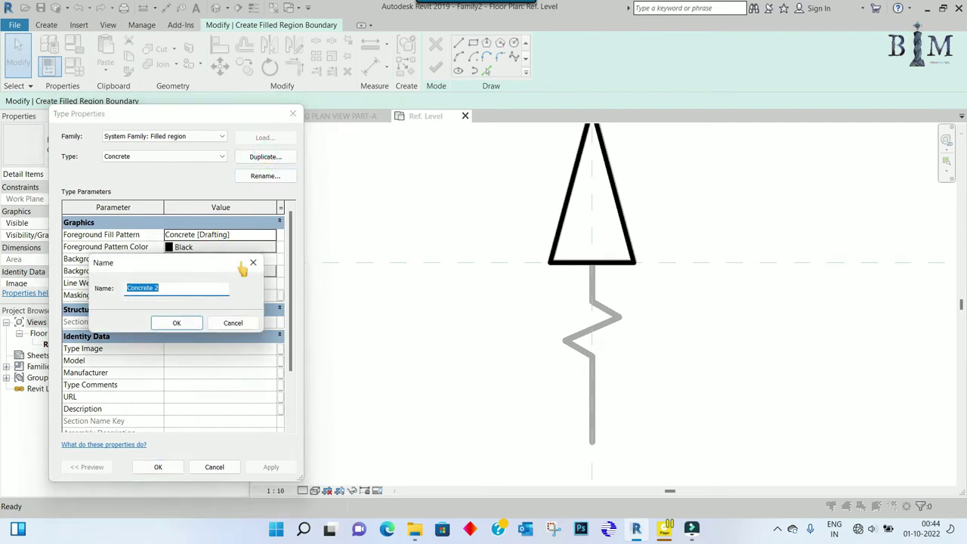
text(Flow Arrow)
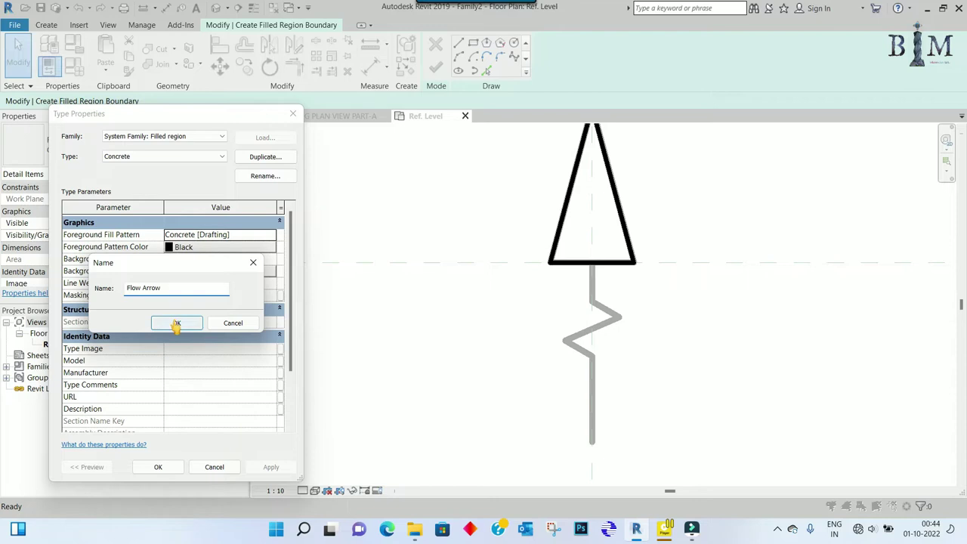
click(175, 324)
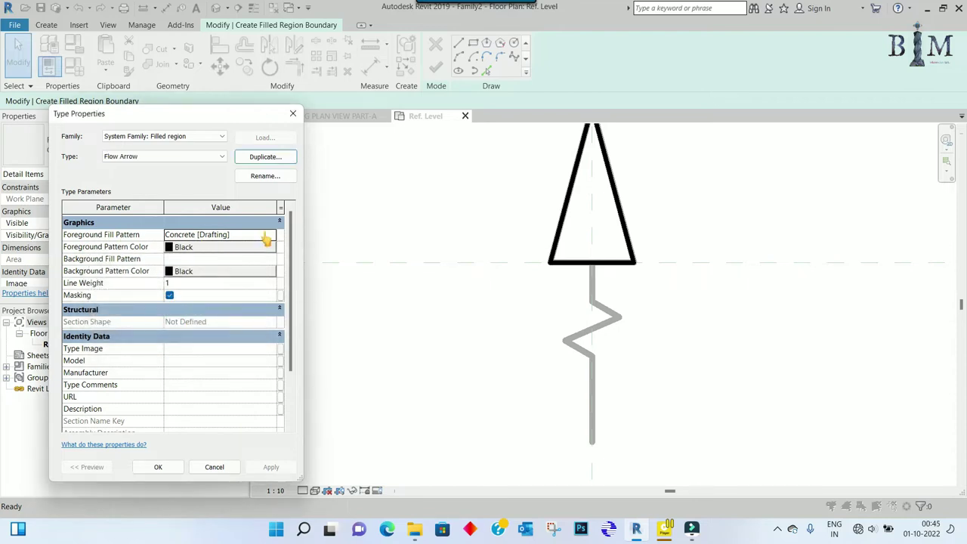
click(266, 239)
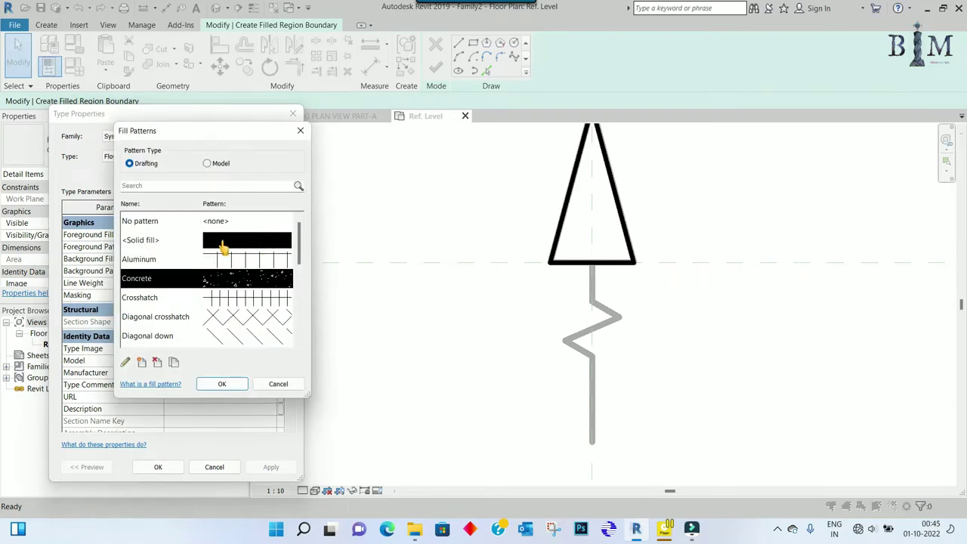
click(224, 244)
click(222, 384)
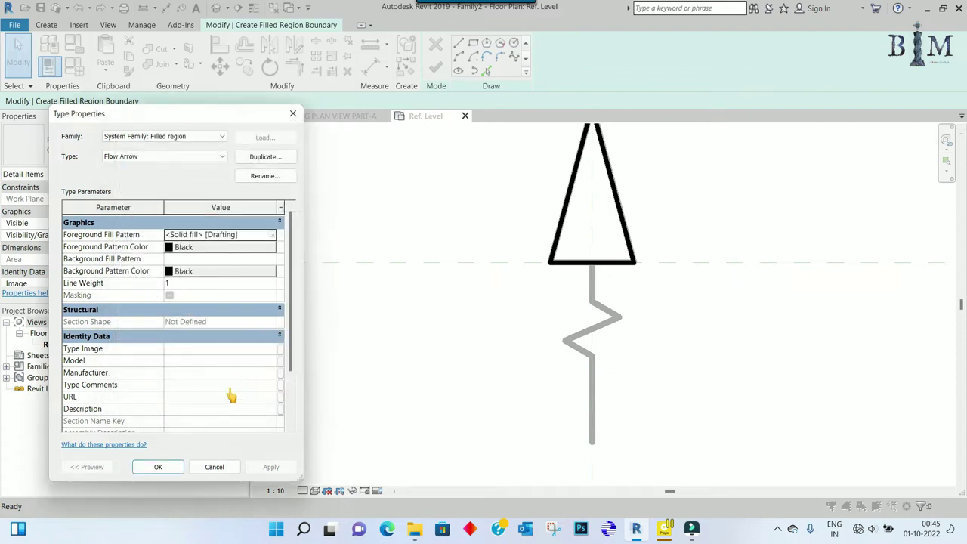
click(158, 466)
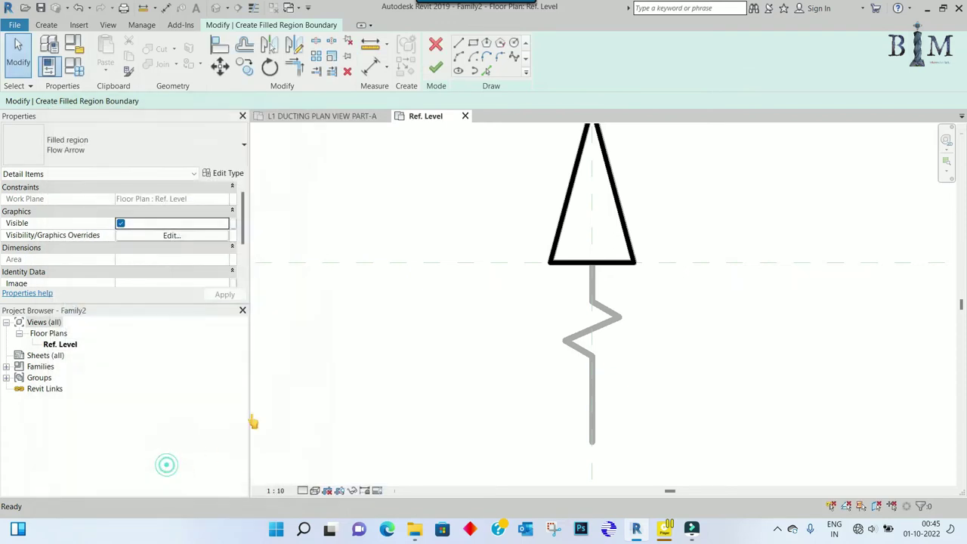
click(435, 70)
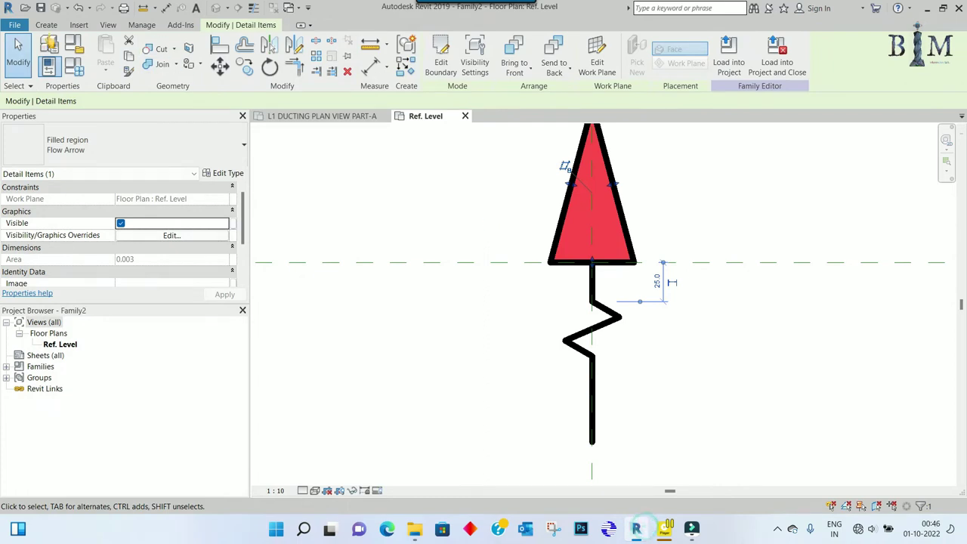
Step: Save the family under the name 'Flow Arrow'
click(15, 25)
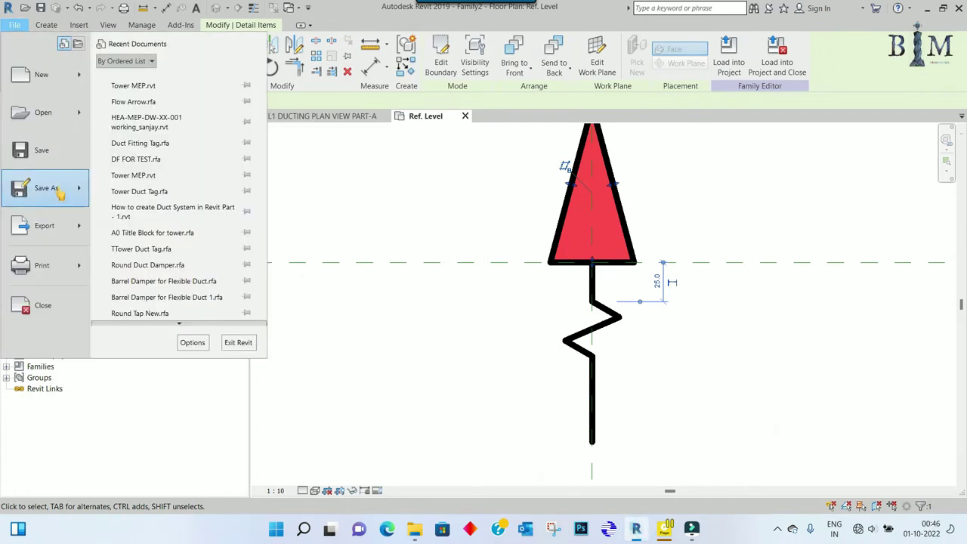
mouse_move(45, 188)
click(151, 132)
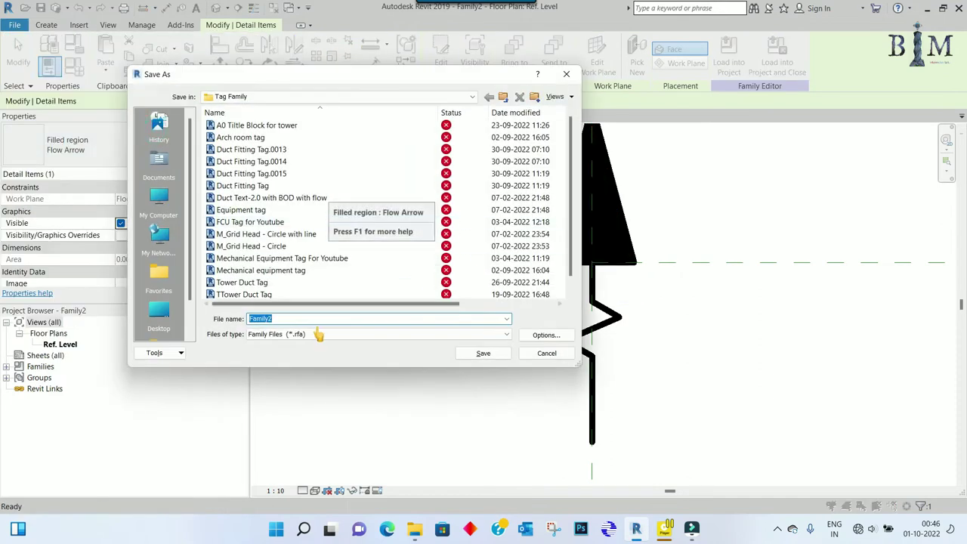
text(Flow)
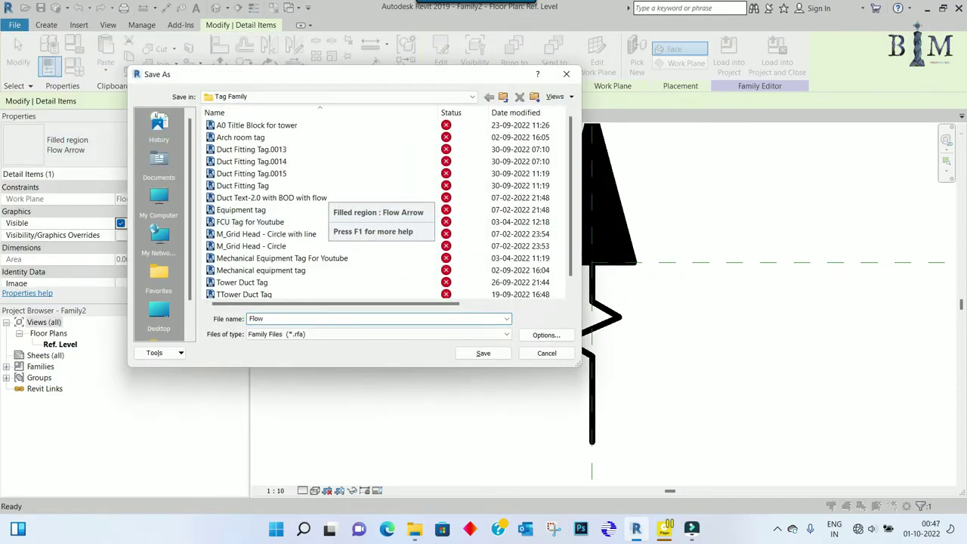
text( Arrow)
click(483, 353)
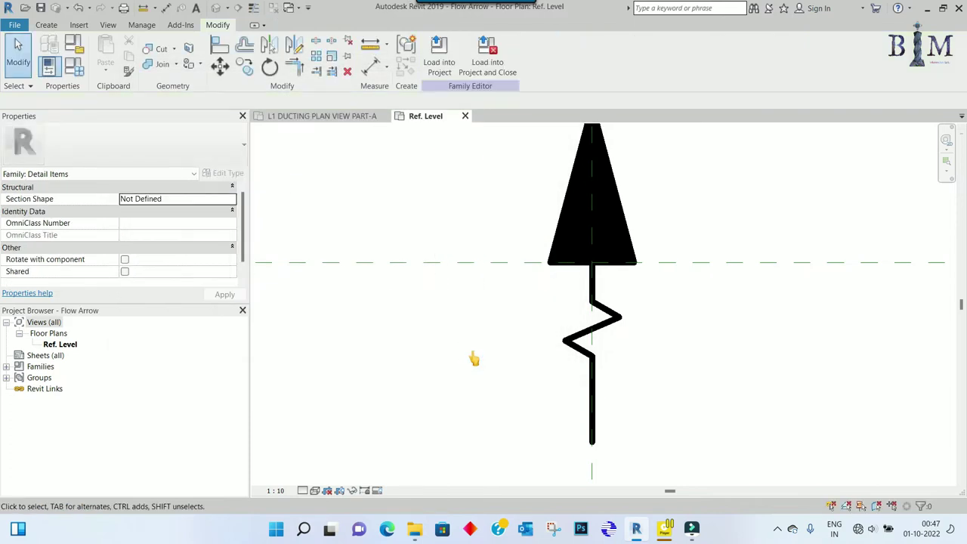
Step: Edit the M_Supply Diffuser - Sidewall family, open its Ref. Level plan, then return to Flow Arrow
click(319, 119)
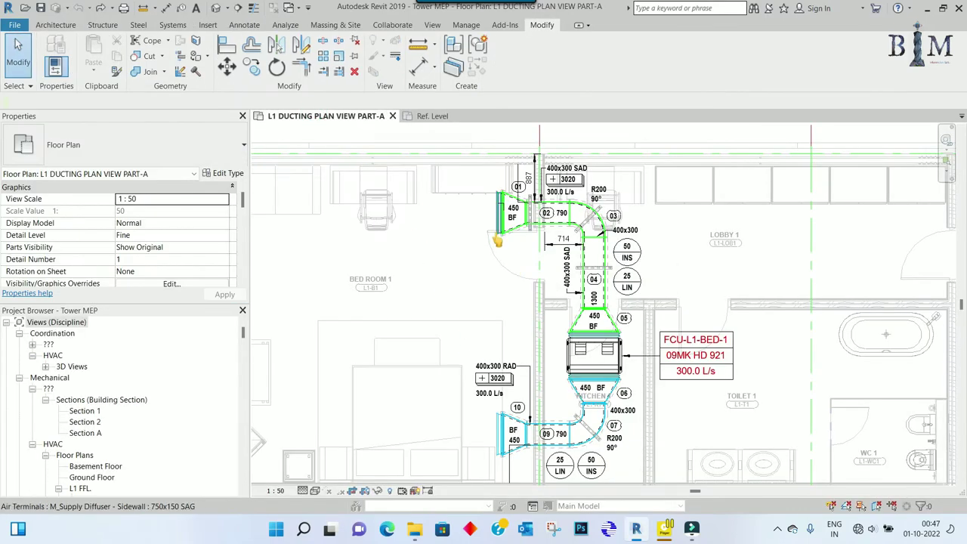
click(497, 240)
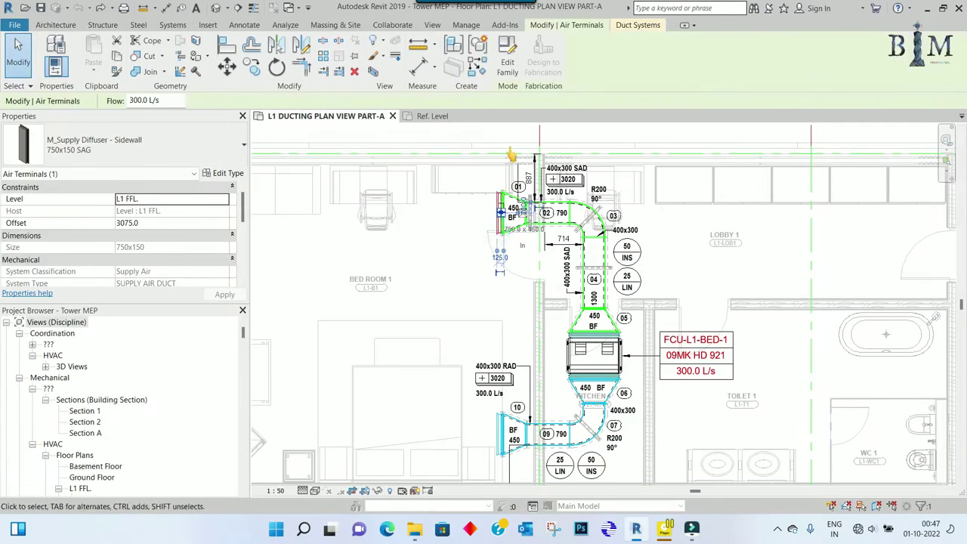
click(508, 68)
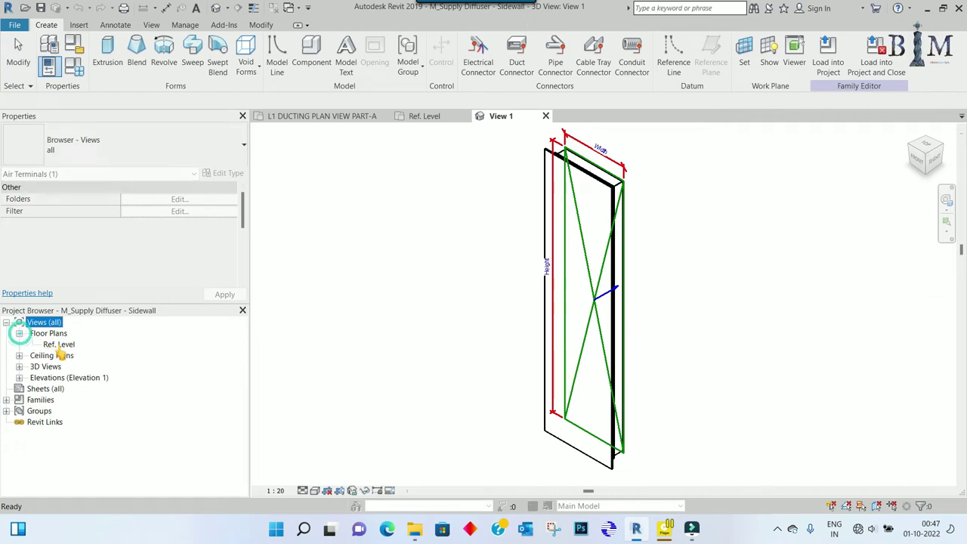
double_click(59, 344)
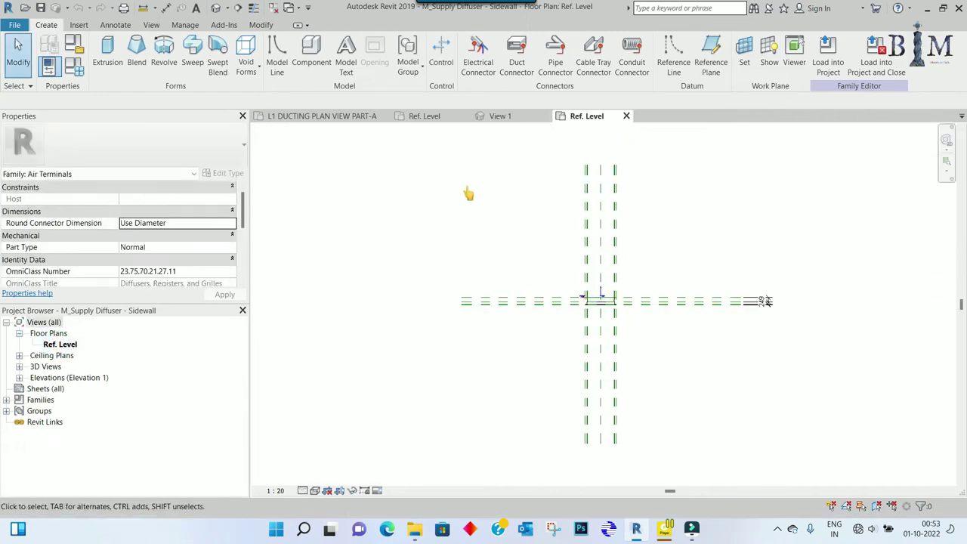
click(424, 118)
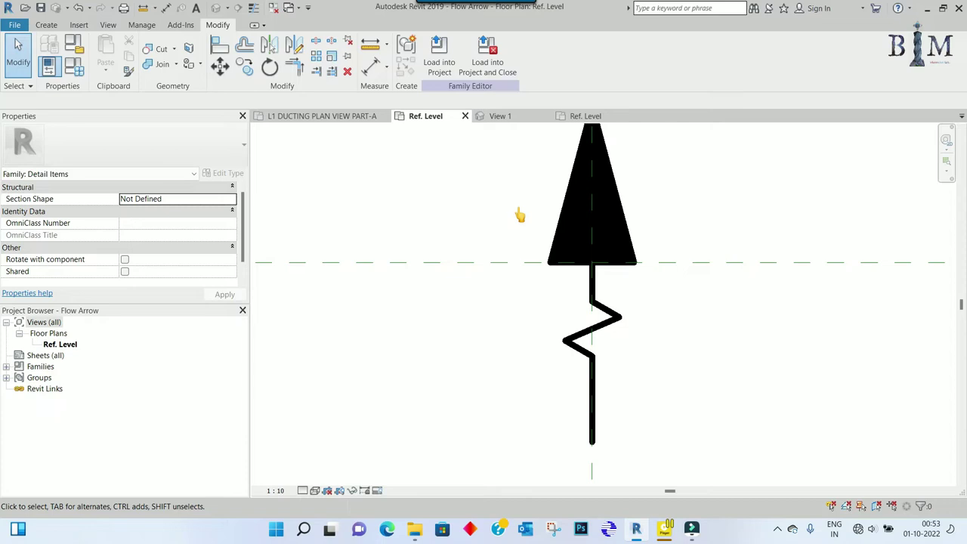
Step: Load Flow Arrow into M_Supply Diffuser - Sidewall and place it below the diffuser
click(439, 55)
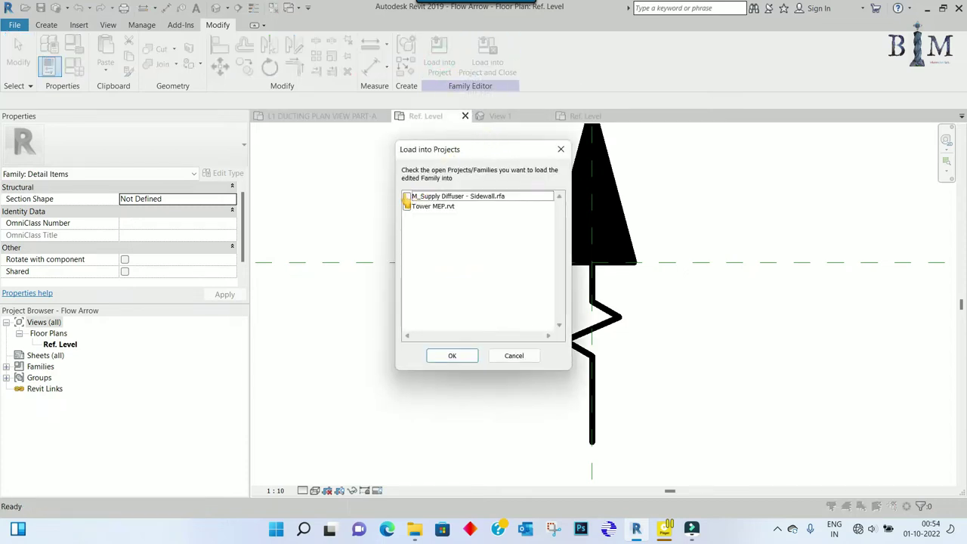
click(406, 196)
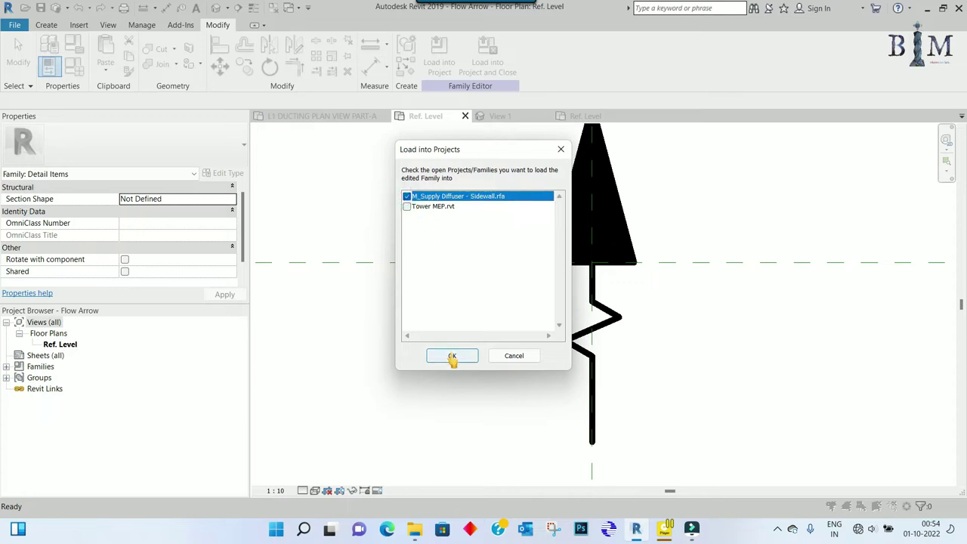
click(452, 357)
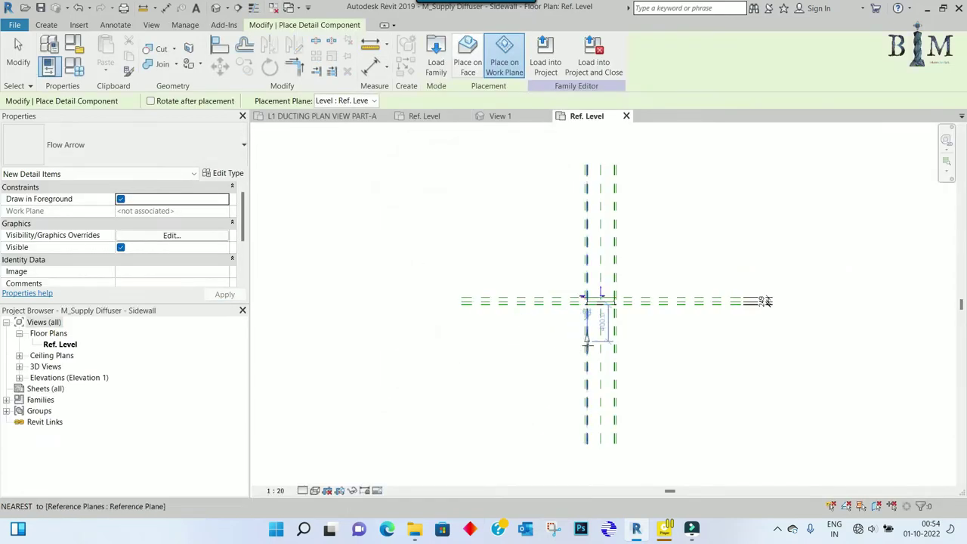
scroll(602, 336, up, 1)
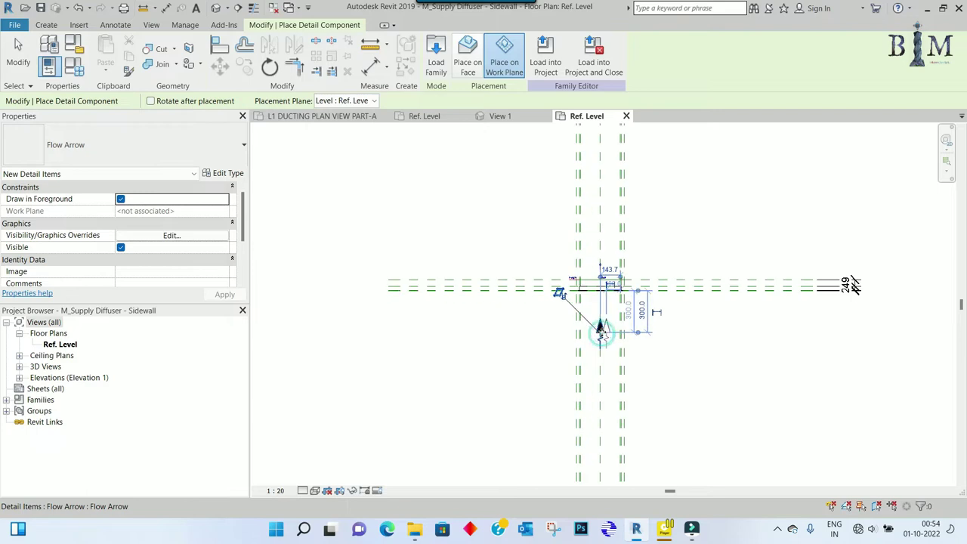
scroll(602, 337, up, 2)
click(599, 335)
key(Escape)
key(Escape)
Step: Move the flow arrow under the diffuser and rotate it to point downward
click(598, 325)
key(m)
key(v)
click(598, 225)
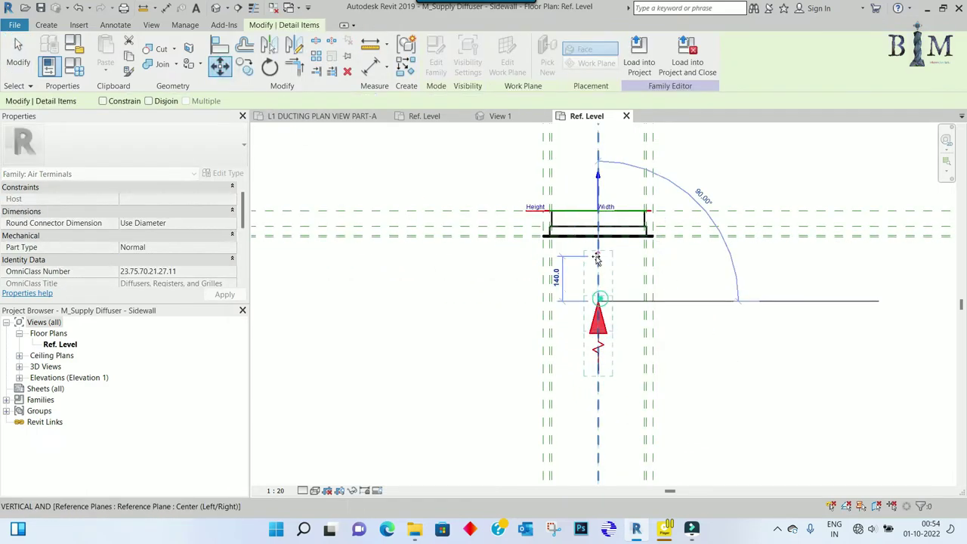
scroll(597, 258, up, 1)
click(598, 256)
key(Escape)
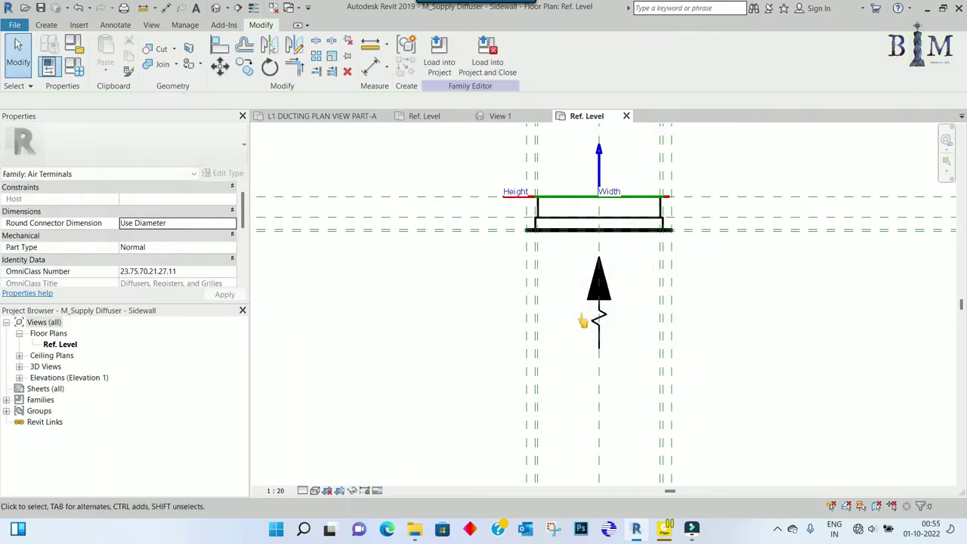
click(588, 306)
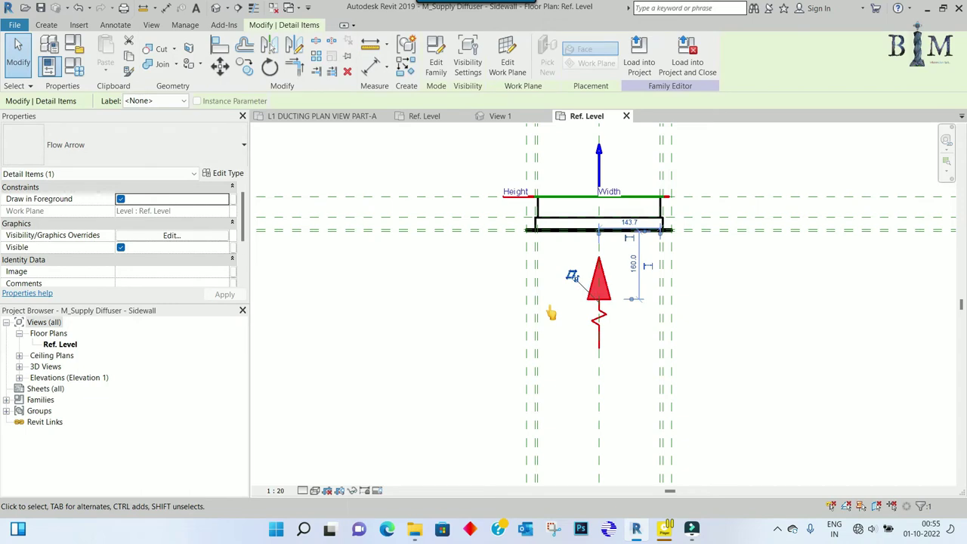
key(space)
key(space)
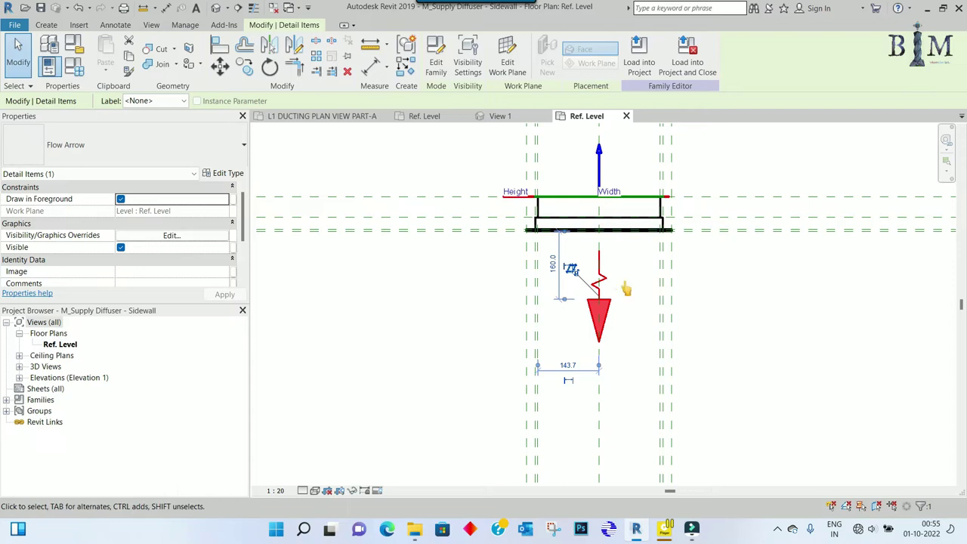
key(Escape)
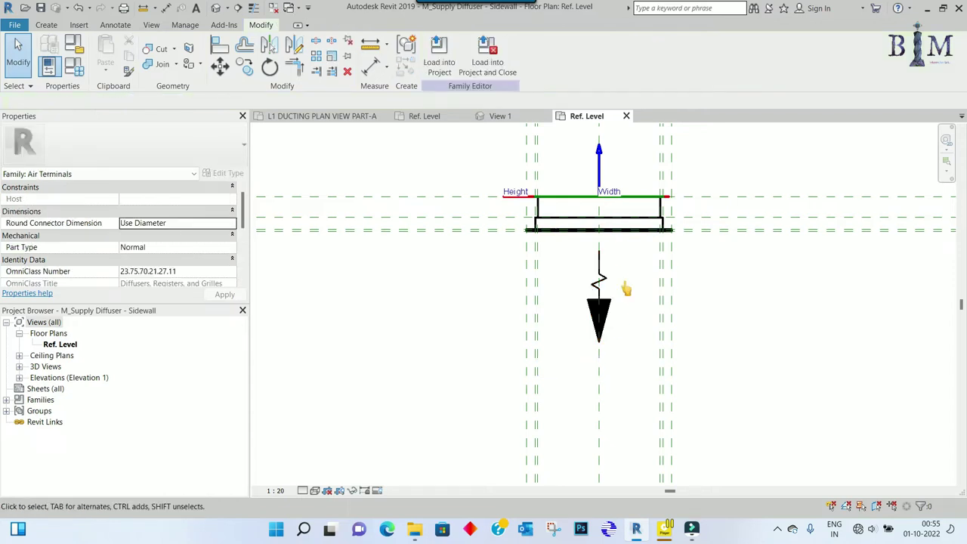
Step: Load the edited diffuser into Tower MEP.rvt, overwriting the existing version, and zoom in
click(439, 62)
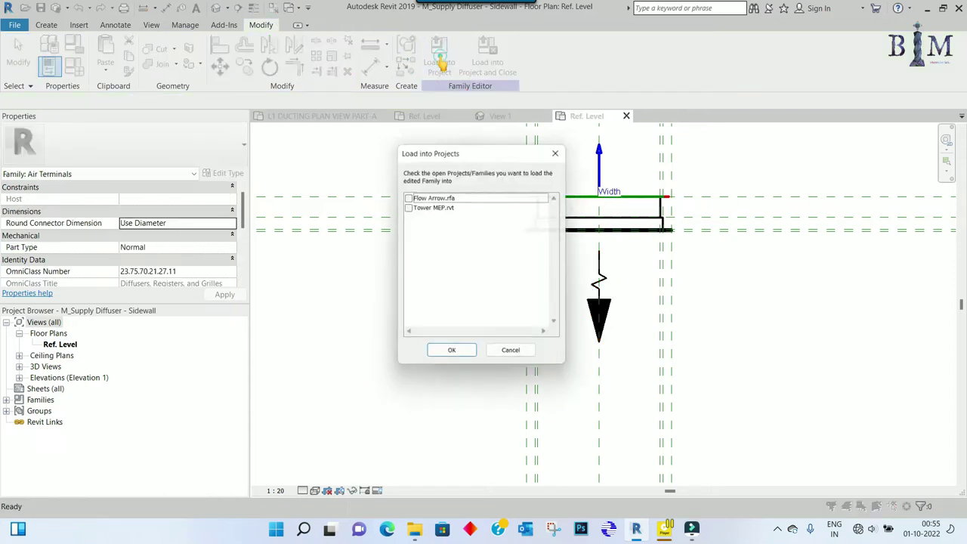
click(408, 207)
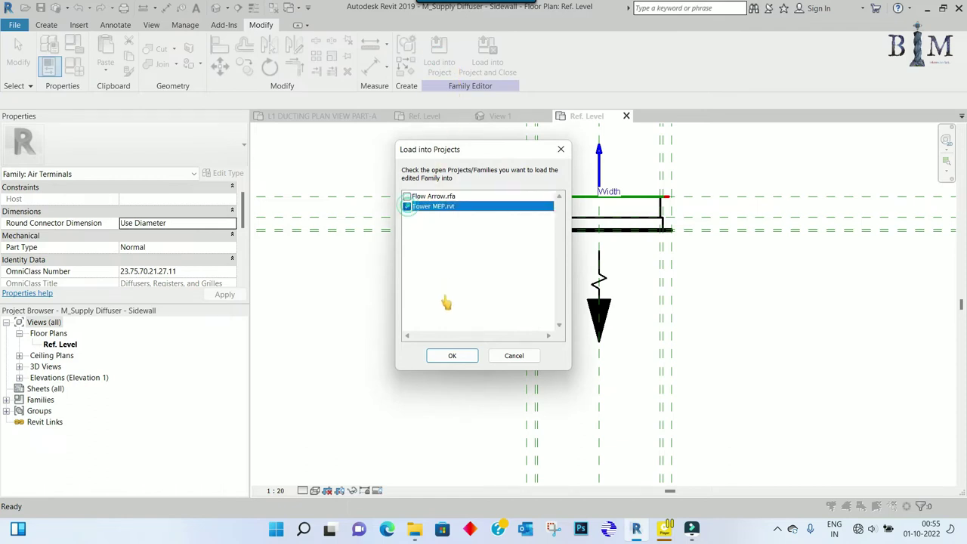
click(451, 355)
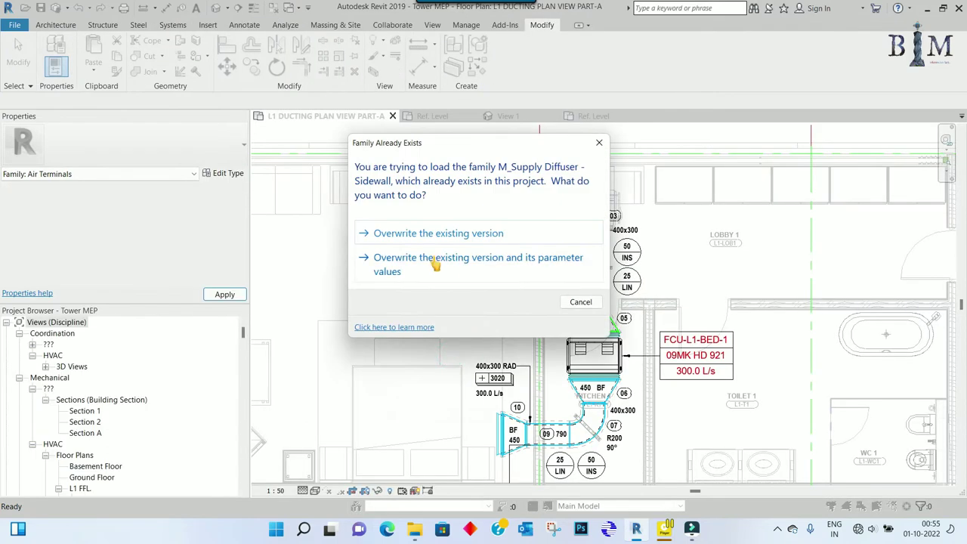
click(436, 261)
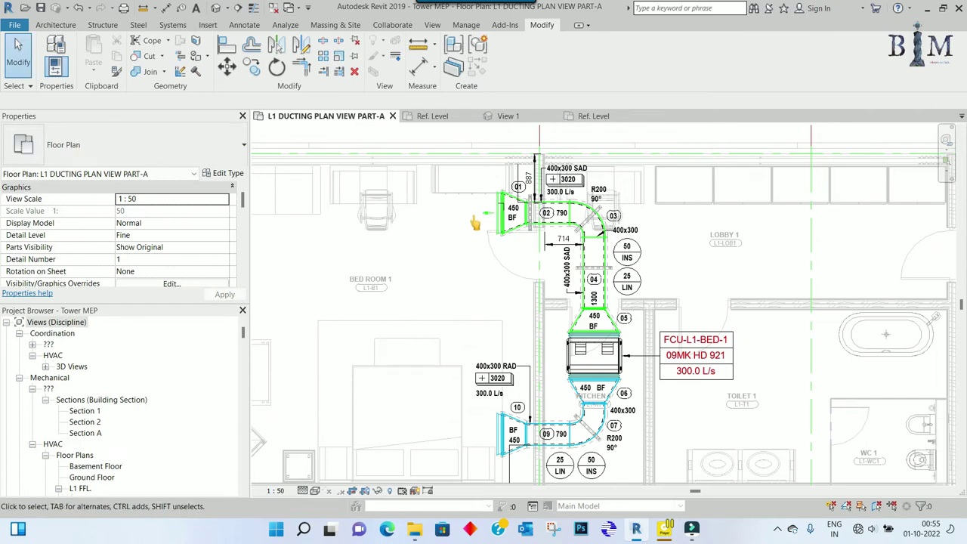
scroll(482, 229, up, 2)
scroll(482, 229, up, 2)
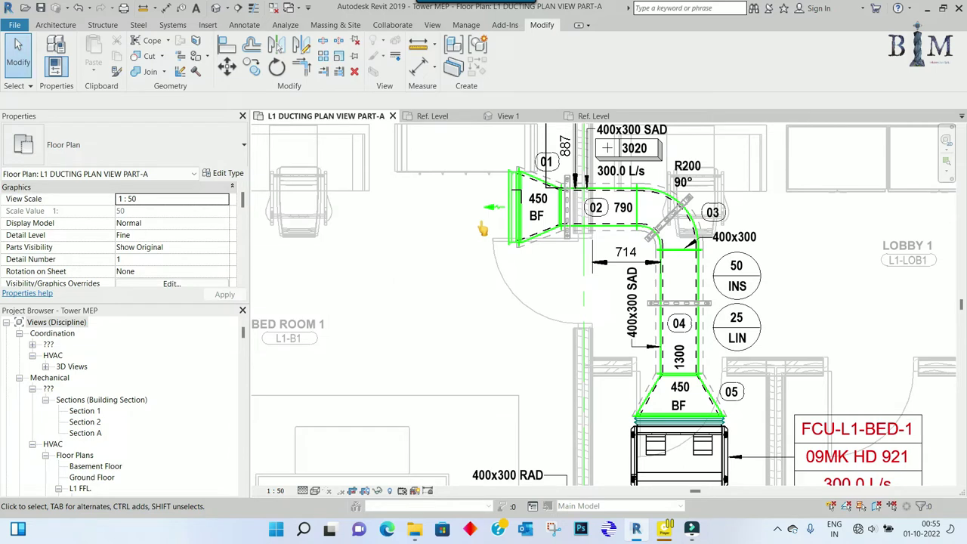
Step: Filter the arrow selection to lines only and scale them up from the tip
click(432, 118)
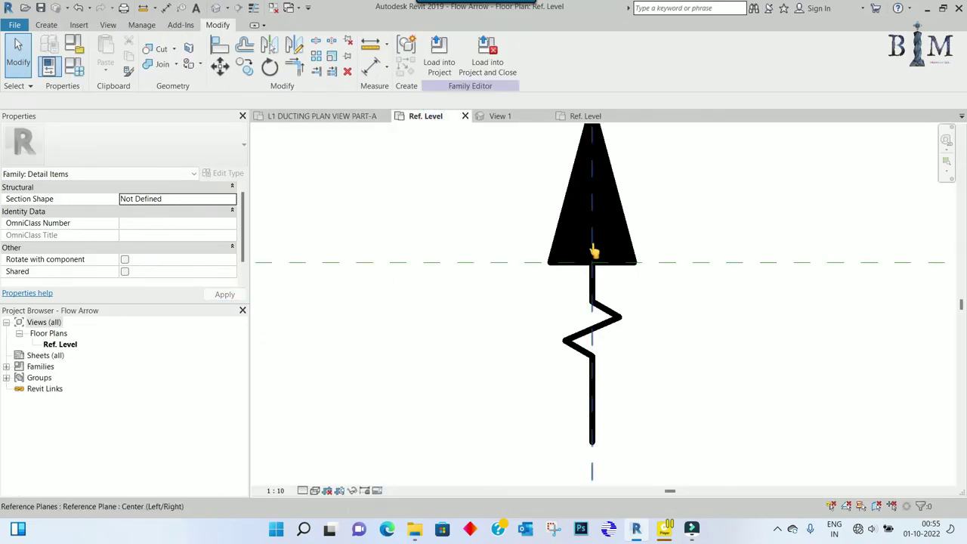
scroll(591, 317, down, 2)
scroll(559, 227, down, 1)
drag(544, 202, 650, 392)
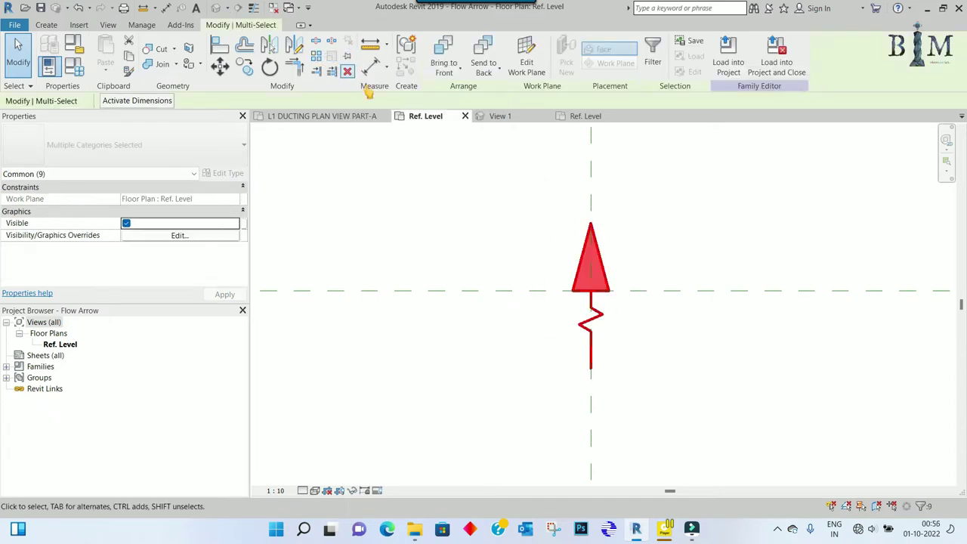
click(653, 60)
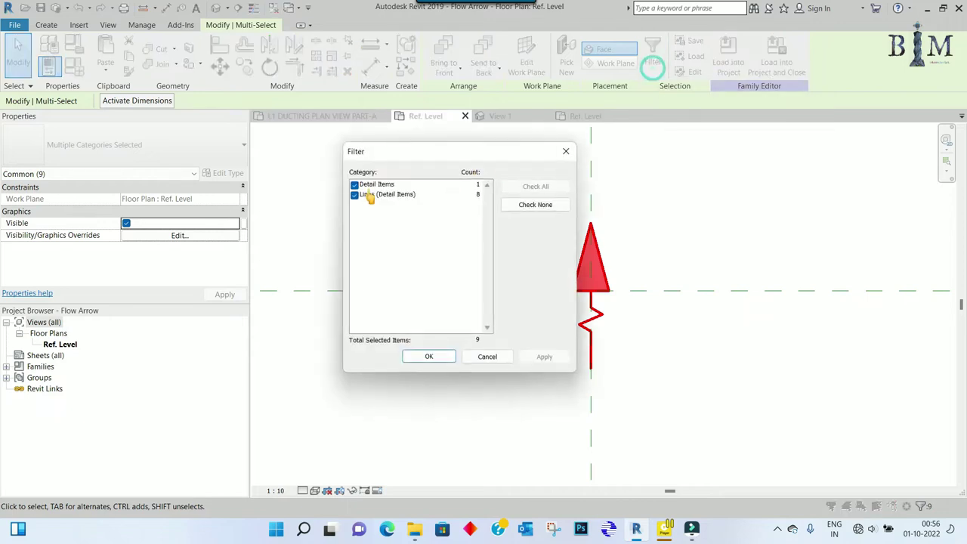
click(354, 185)
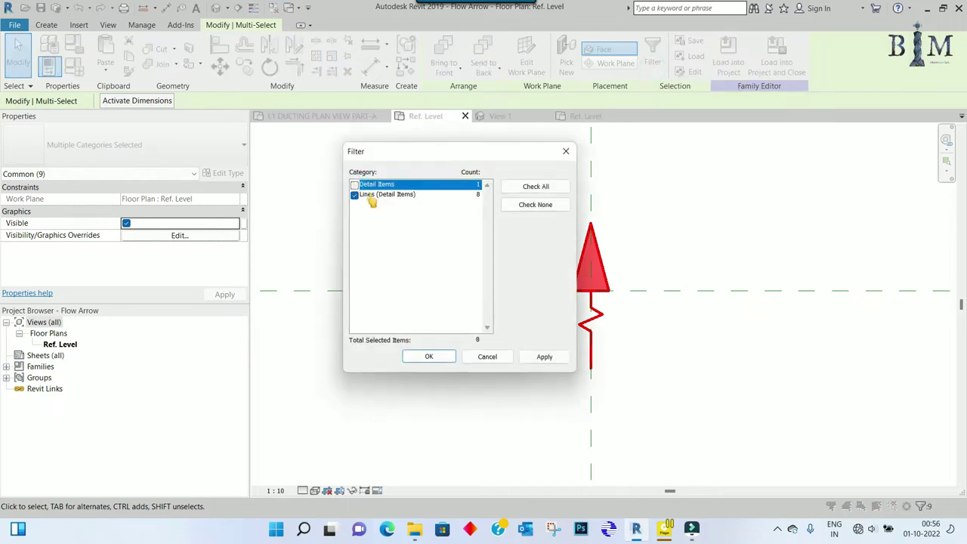
click(429, 357)
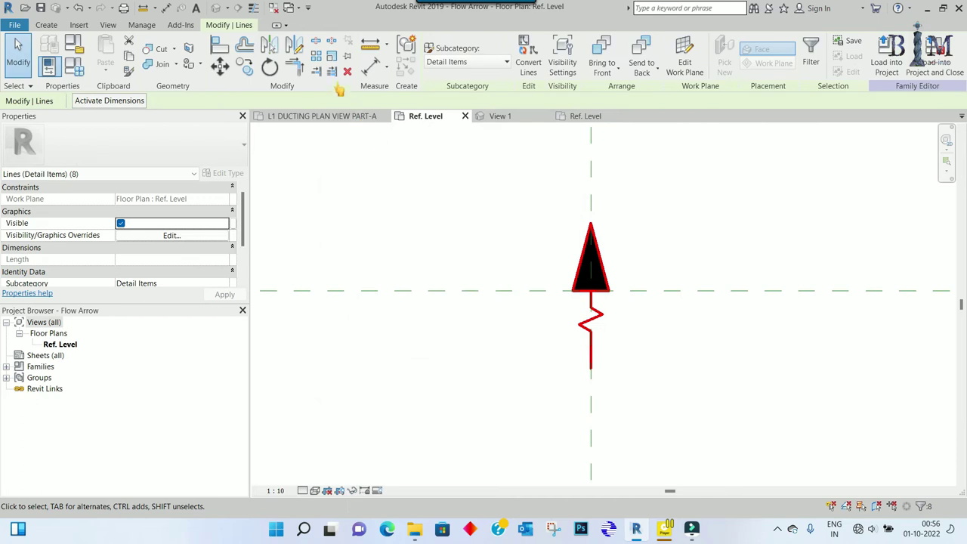
click(332, 69)
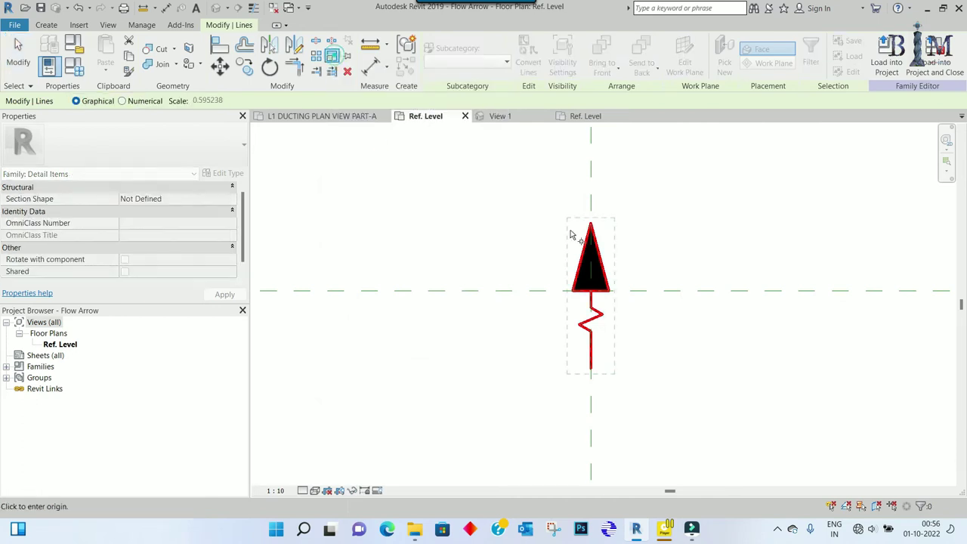
click(590, 224)
click(595, 374)
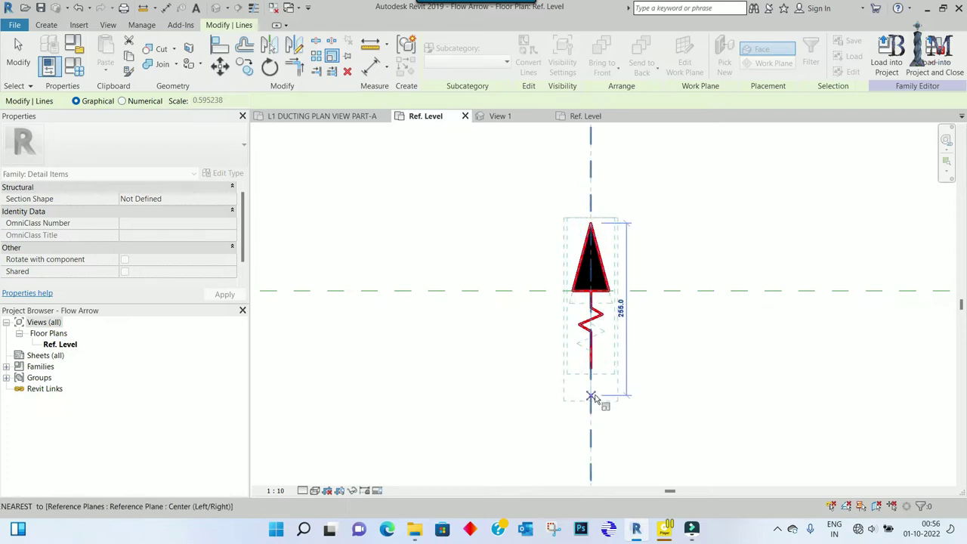
click(591, 396)
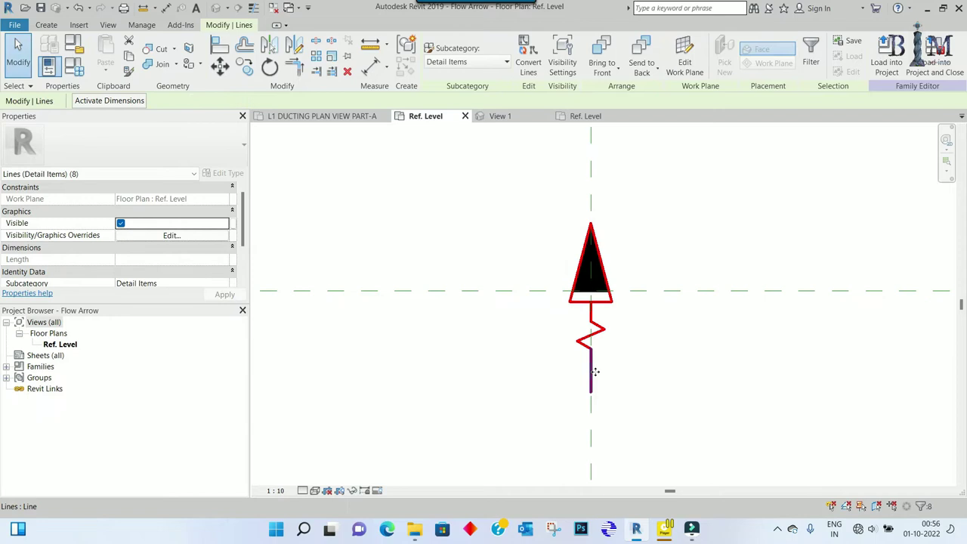
Step: Edit the filled triangle's boundary, moving its base down to the new arrowhead base
click(588, 286)
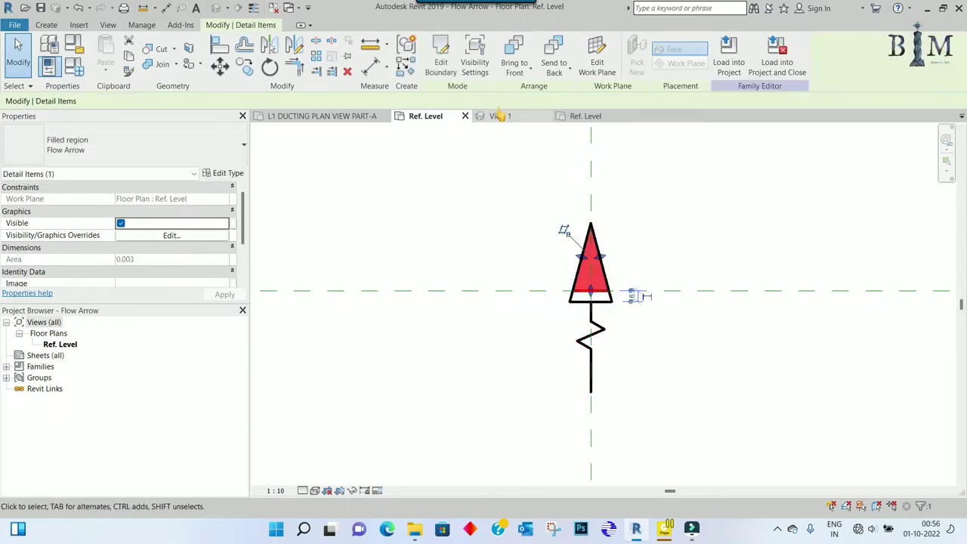
click(441, 55)
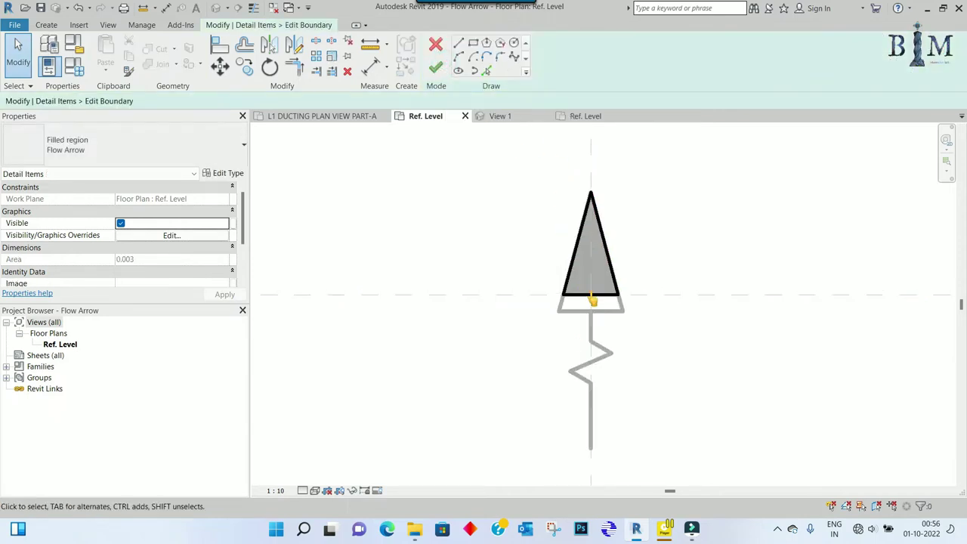
click(591, 295)
scroll(588, 293, up, 2)
drag(587, 314, 587, 321)
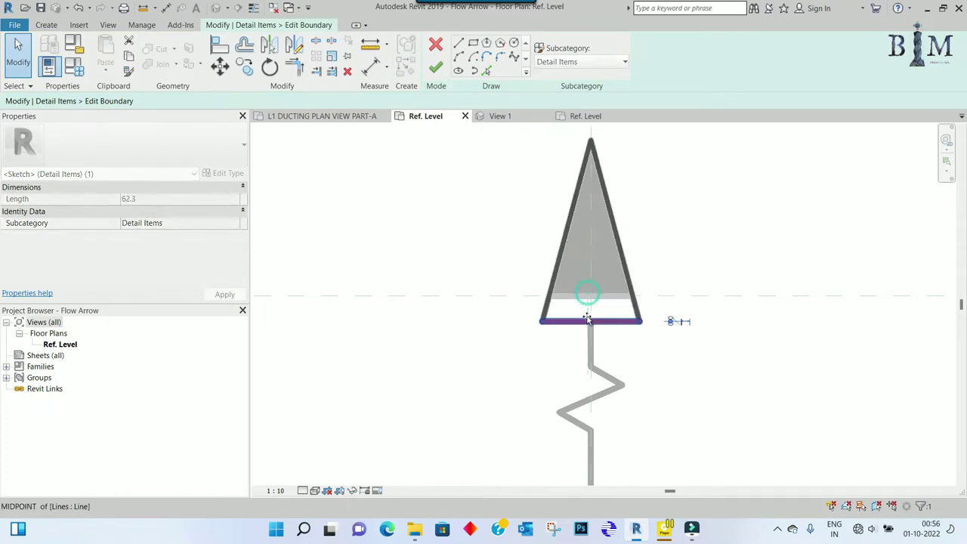
click(436, 67)
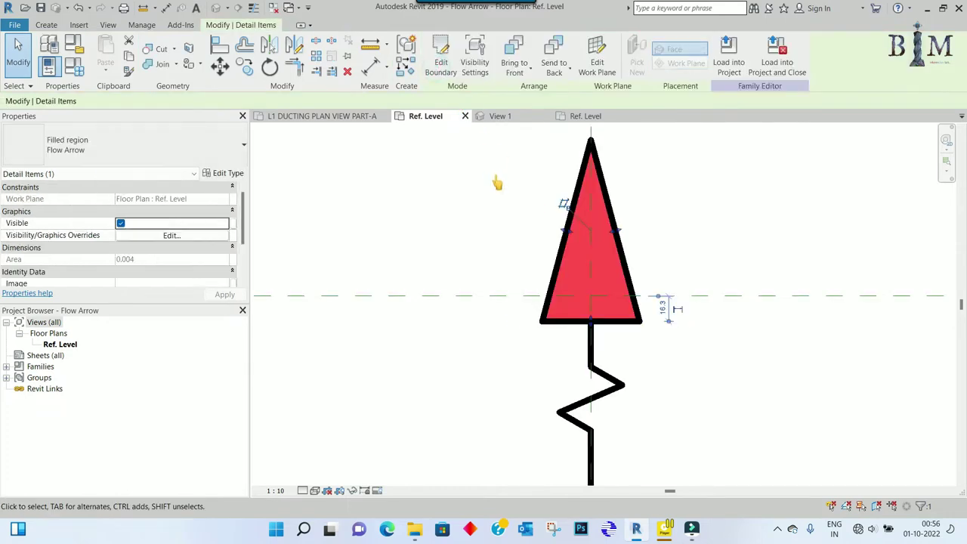
click(497, 179)
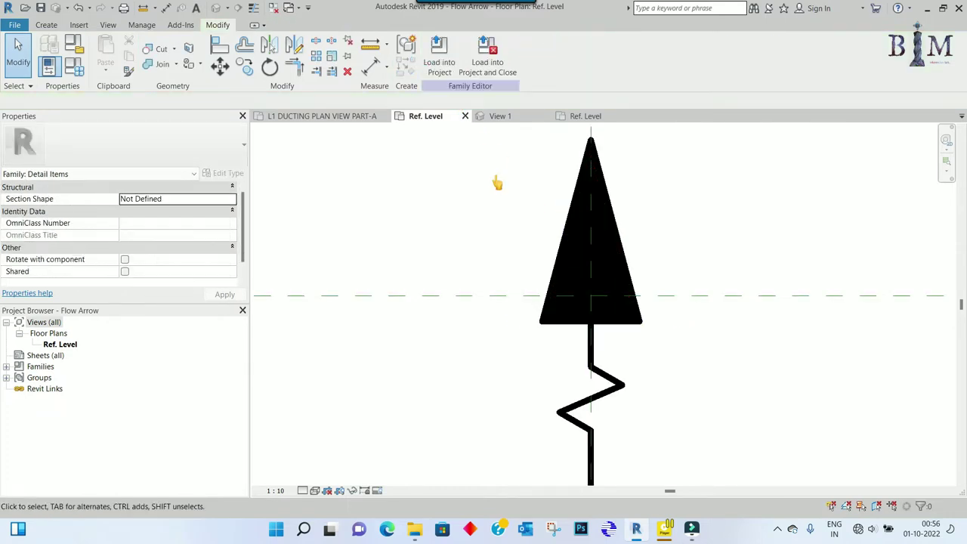
Step: Load the Flow Arrow into M_Supply Diffuser - Sidewall, overwriting the existing version and parameters
click(446, 67)
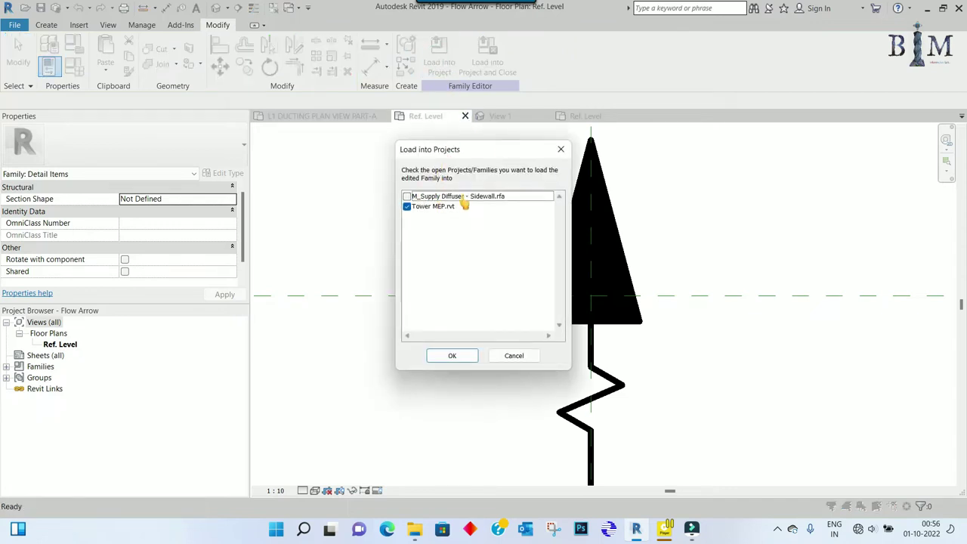
click(407, 197)
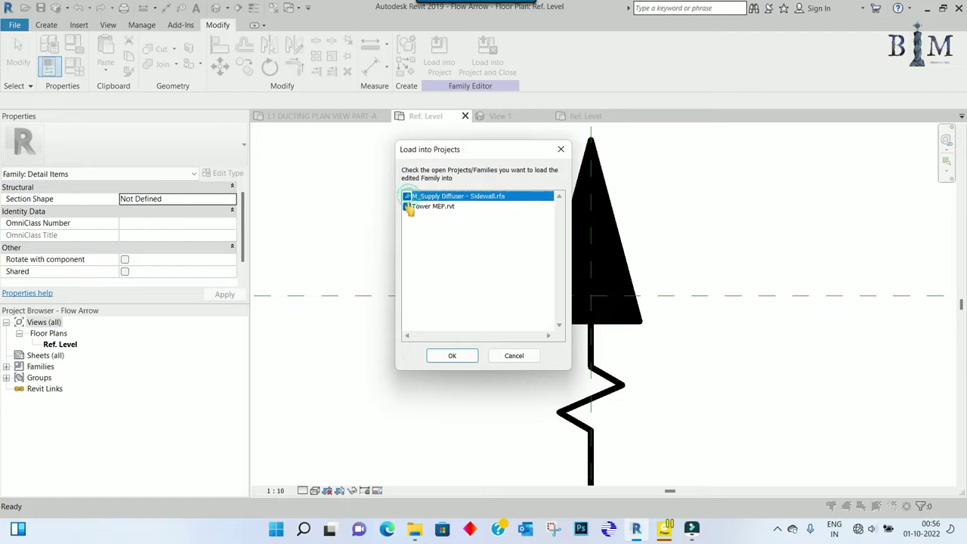
click(407, 206)
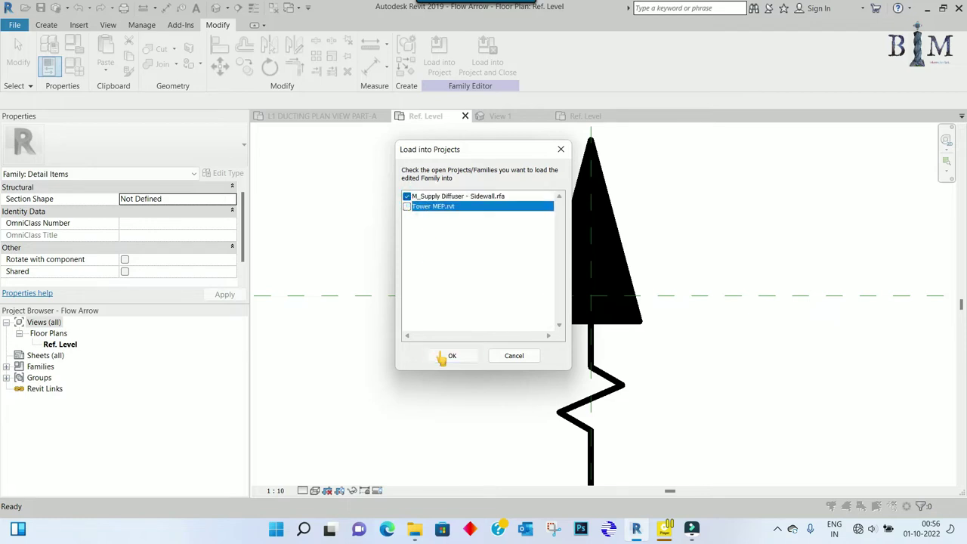
click(440, 355)
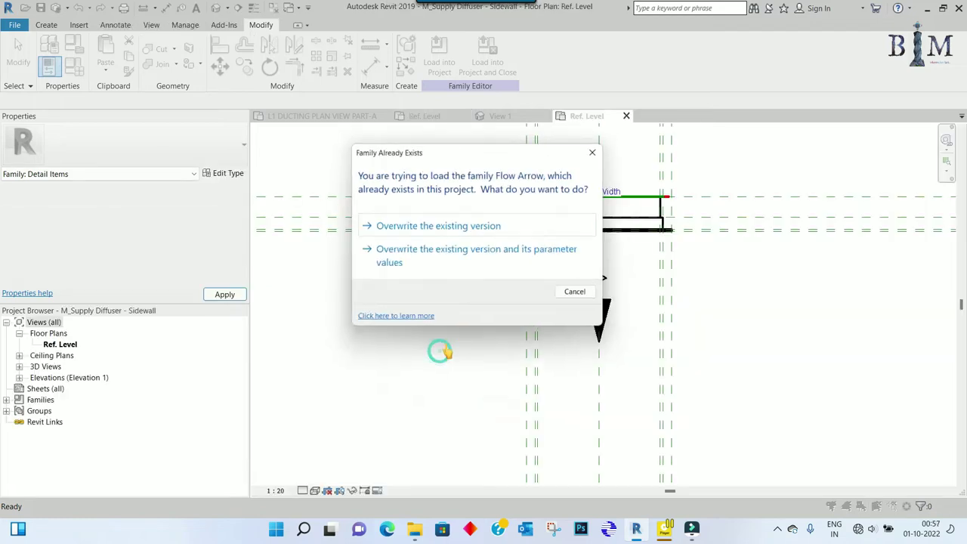
click(437, 263)
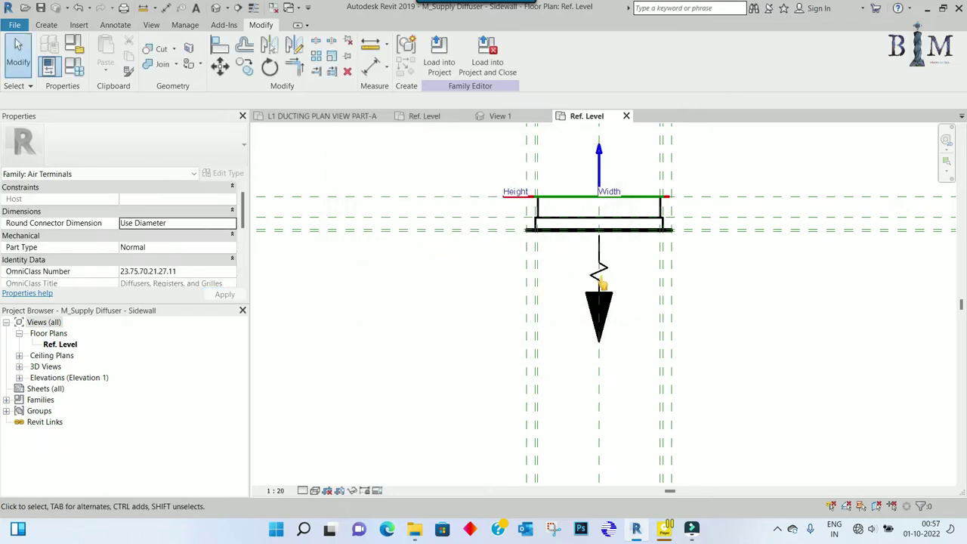
Step: Drag the flow arrow slightly lower in the diffuser family, then start loading the diffuser
drag(597, 283, 597, 299)
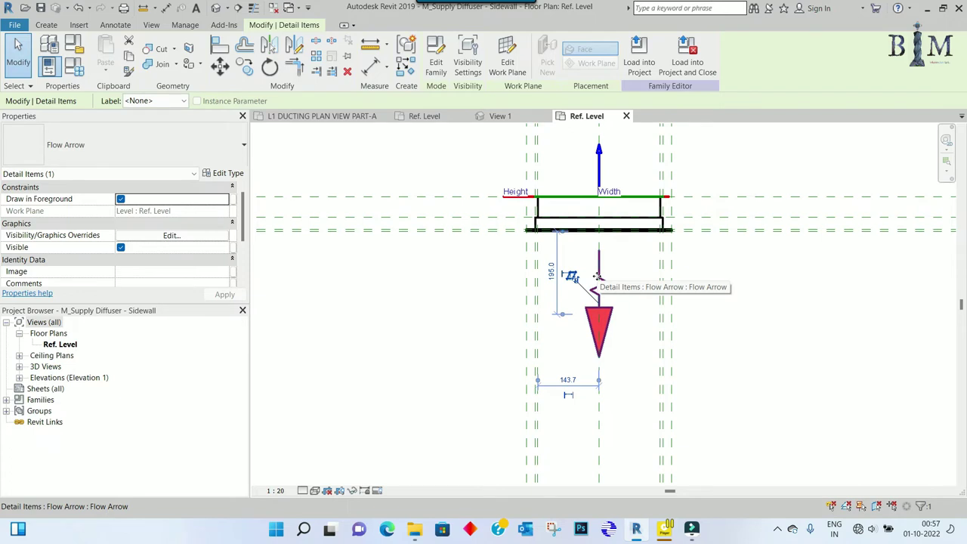
key(Escape)
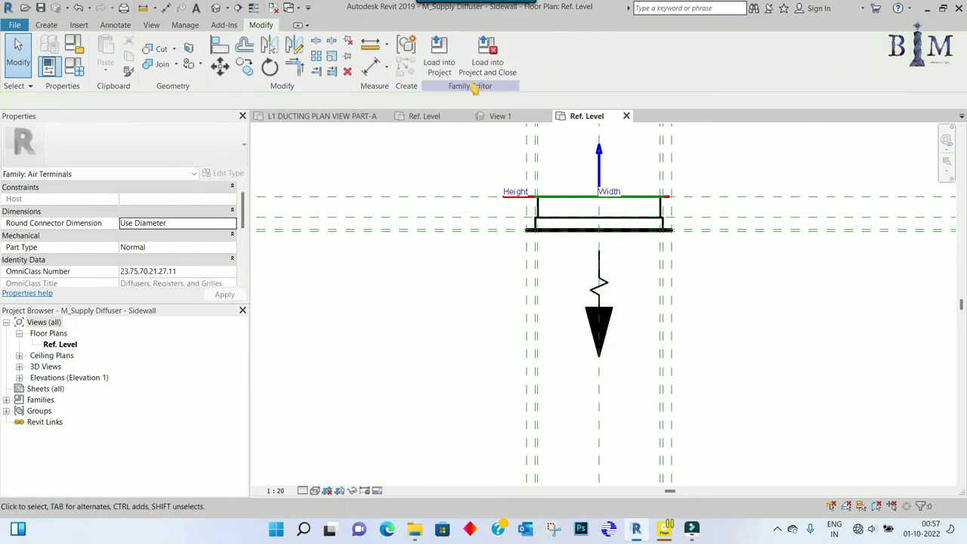
click(439, 56)
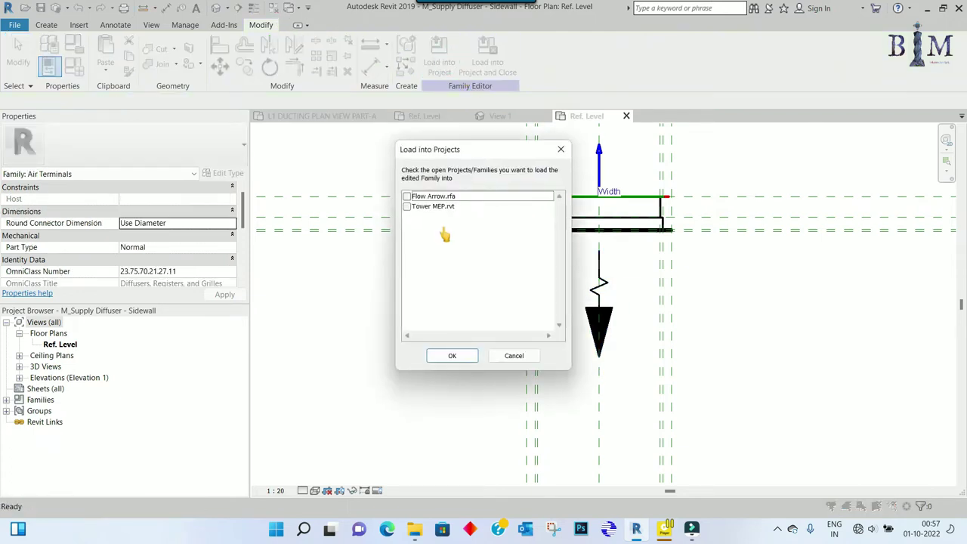
Step: Load the diffuser family into Tower MEP, overwriting the existing version and parameter values
click(407, 207)
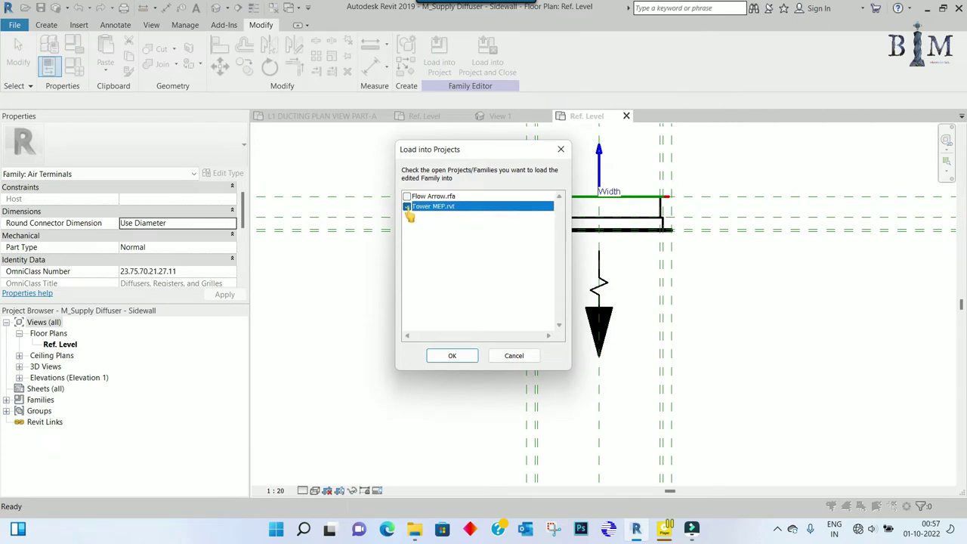
click(444, 356)
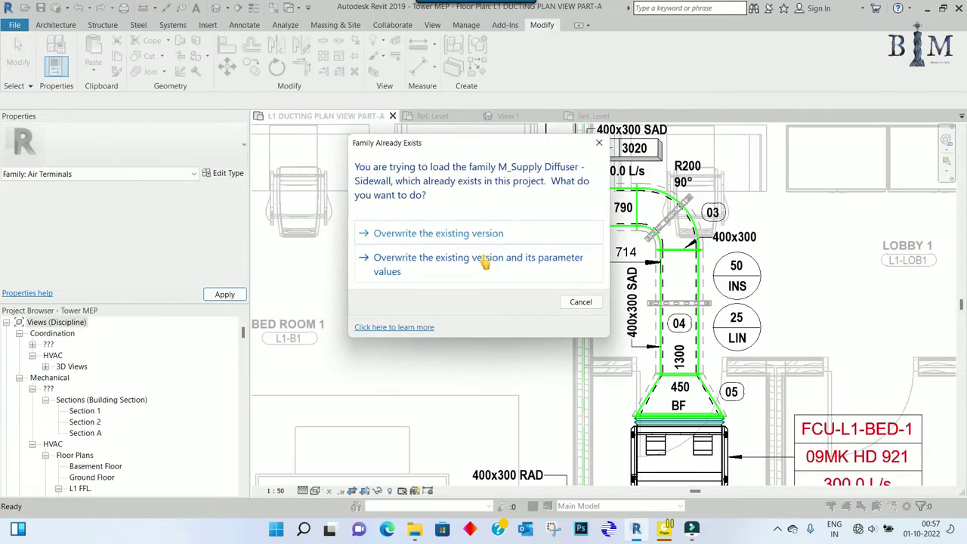
click(449, 259)
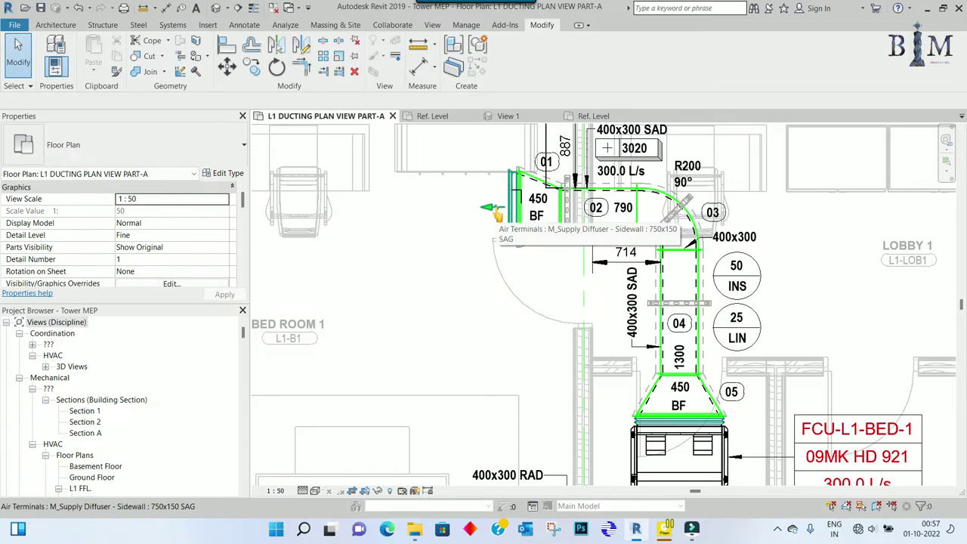
Step: Open the lower RAG TOWER return grille's family for editing
scroll(498, 214, down, 2)
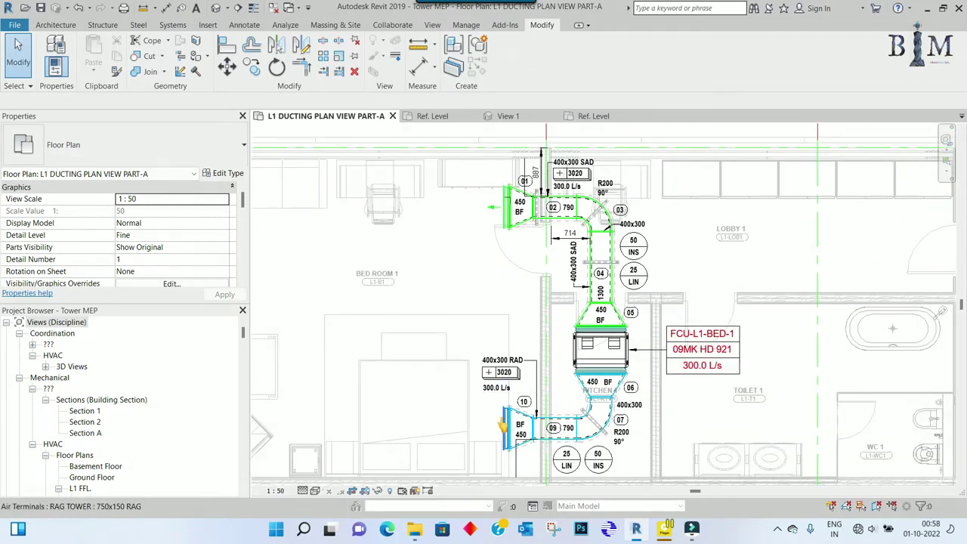
click(501, 427)
click(507, 68)
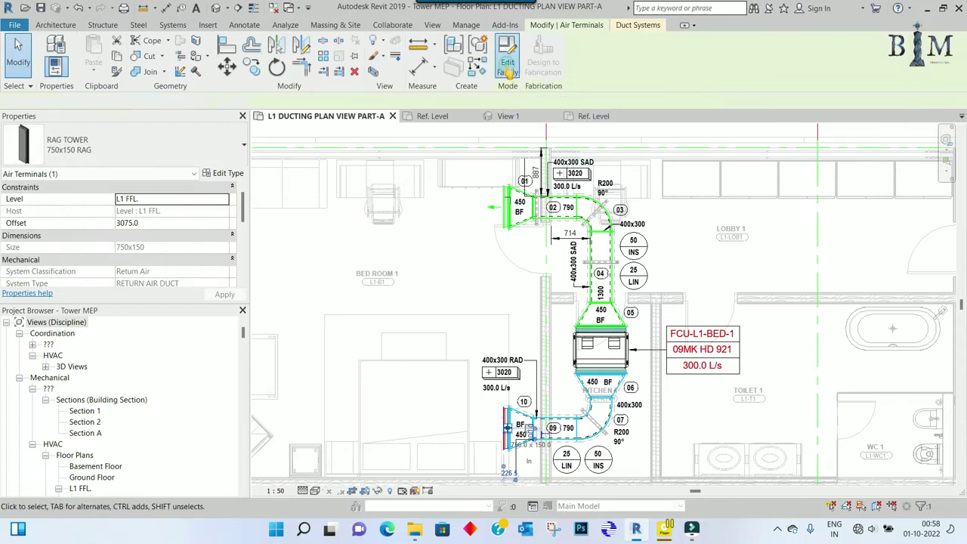
Step: Load the Flow Arrow family into RAG TOWER.rfa only, with Tower MEP.rvt unticked
click(423, 116)
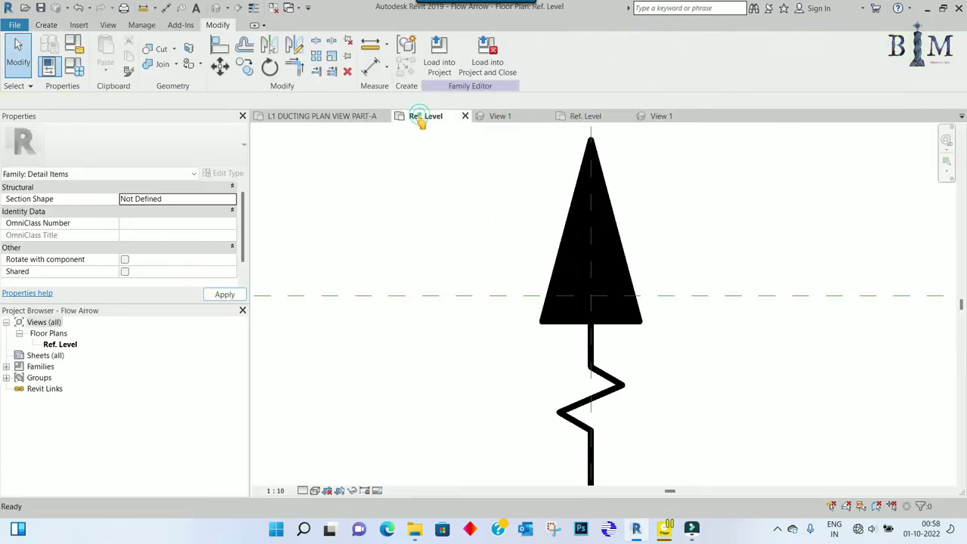
click(439, 61)
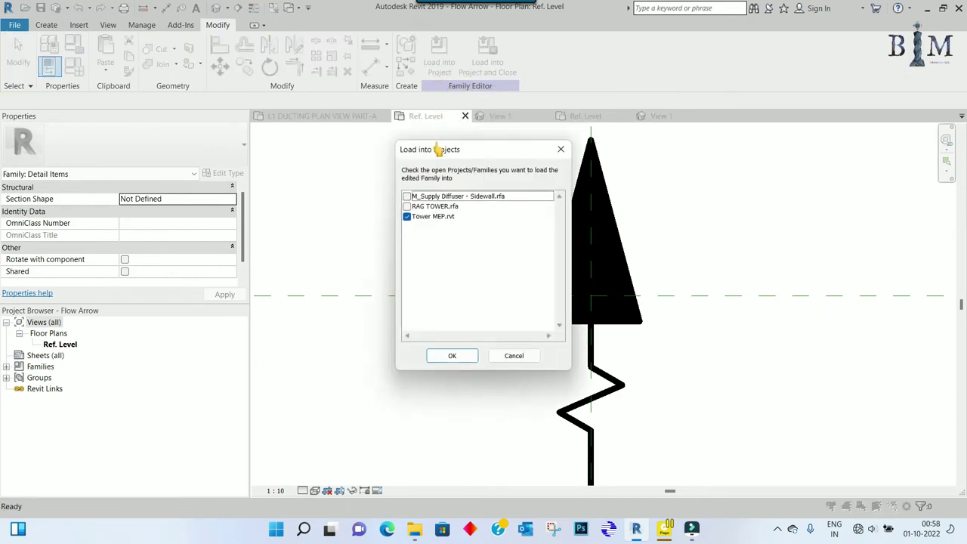
click(407, 217)
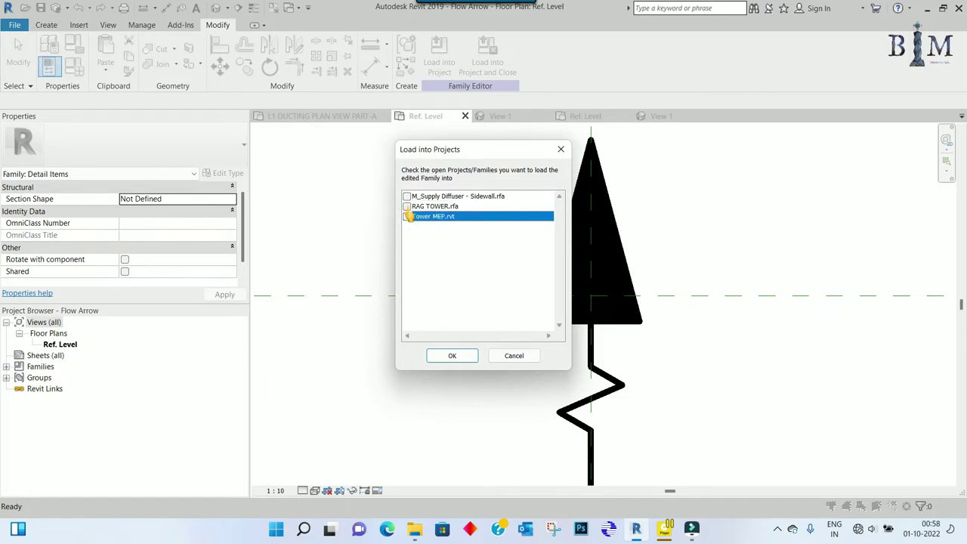
click(407, 206)
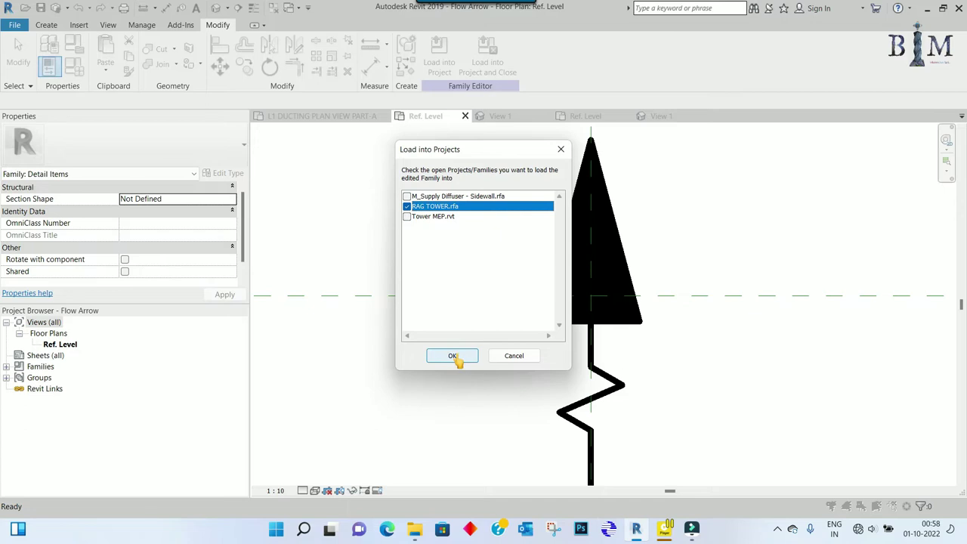
click(453, 356)
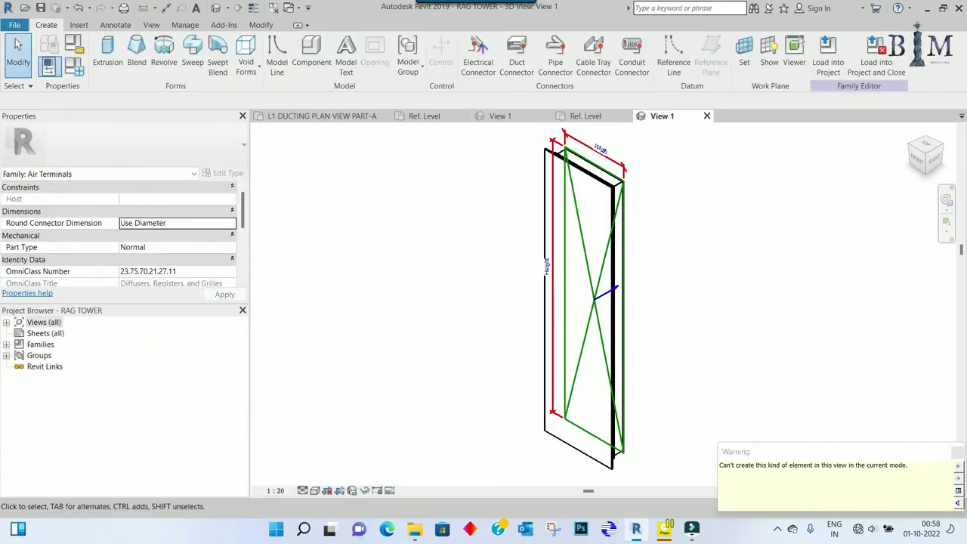
double_click(44, 322)
Step: In the Ref. Level plan, place a Flow Arrow detail component below the grille
click(19, 333)
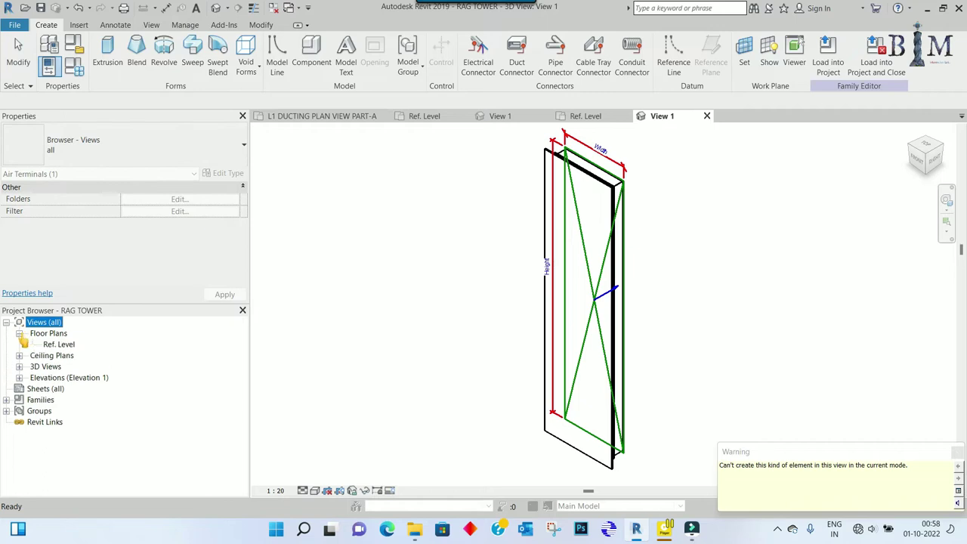
double_click(59, 344)
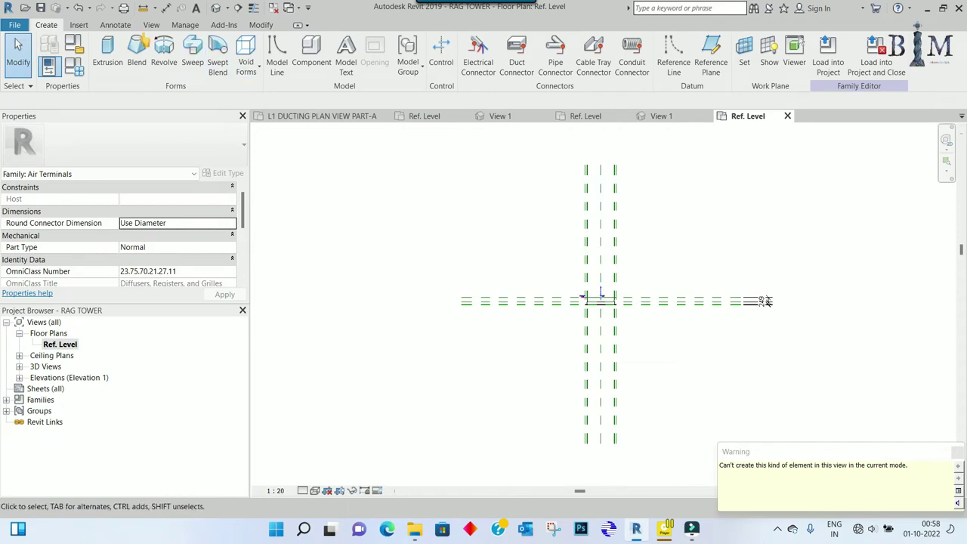
click(110, 26)
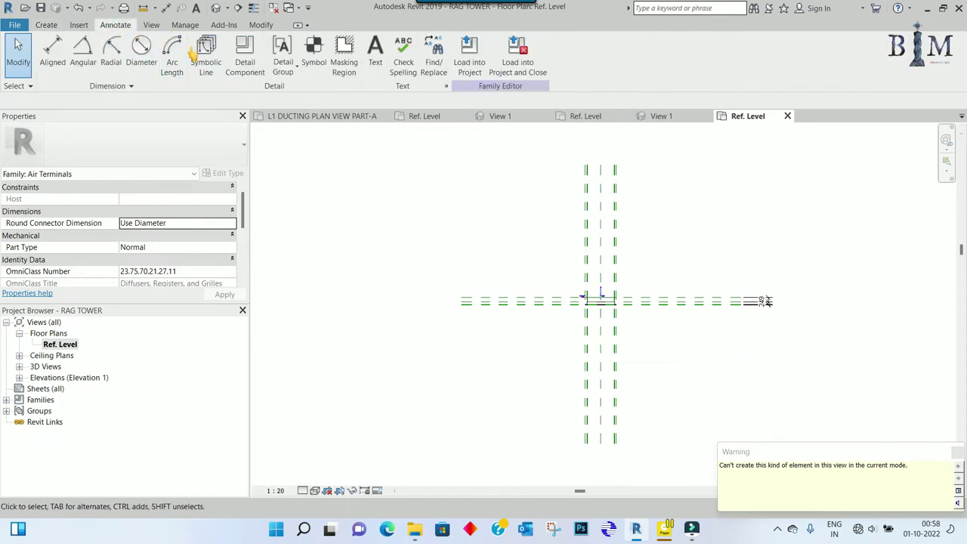
click(238, 67)
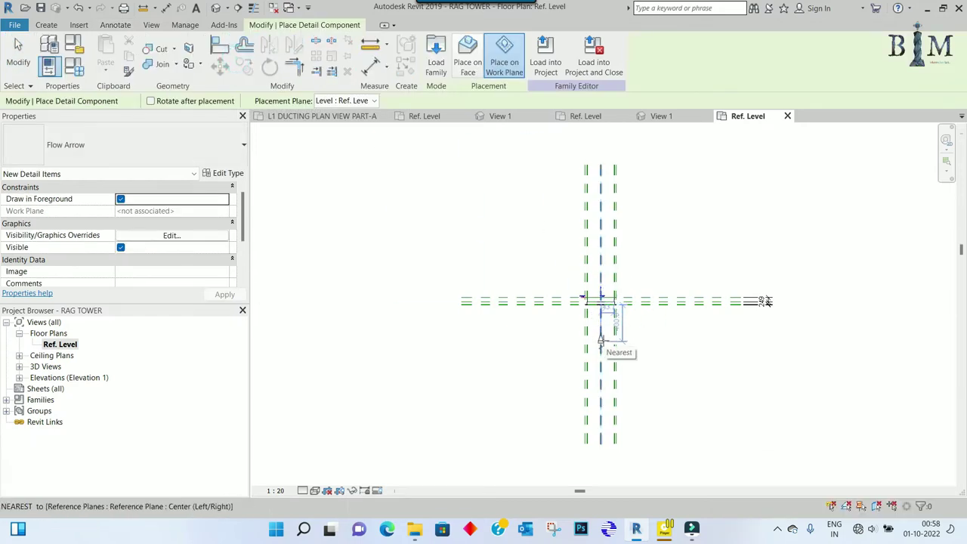
click(602, 337)
key(Escape)
key(Escape)
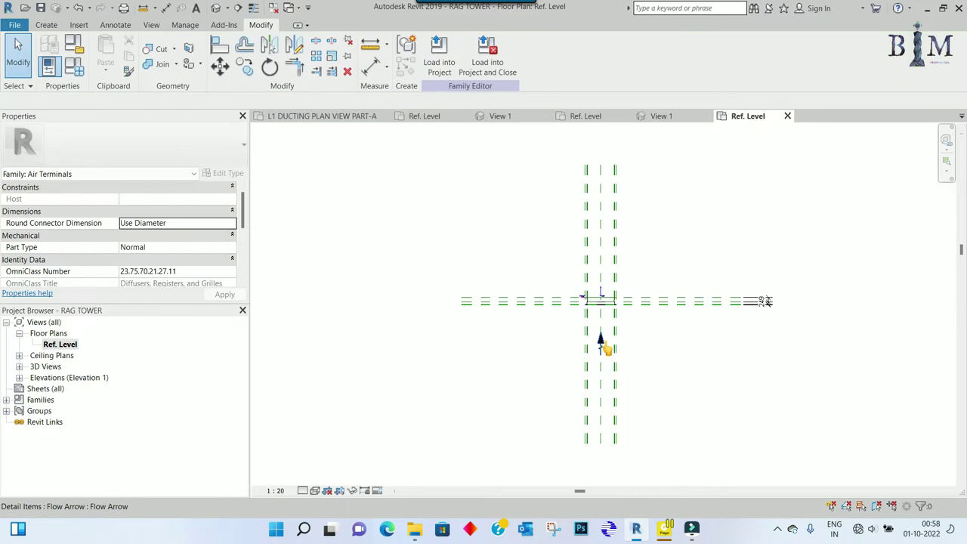
Step: Nudge the placed Flow Arrow with arrow keys to sit just below the grille
click(602, 340)
scroll(604, 343, up, 2)
scroll(604, 344, up, 2)
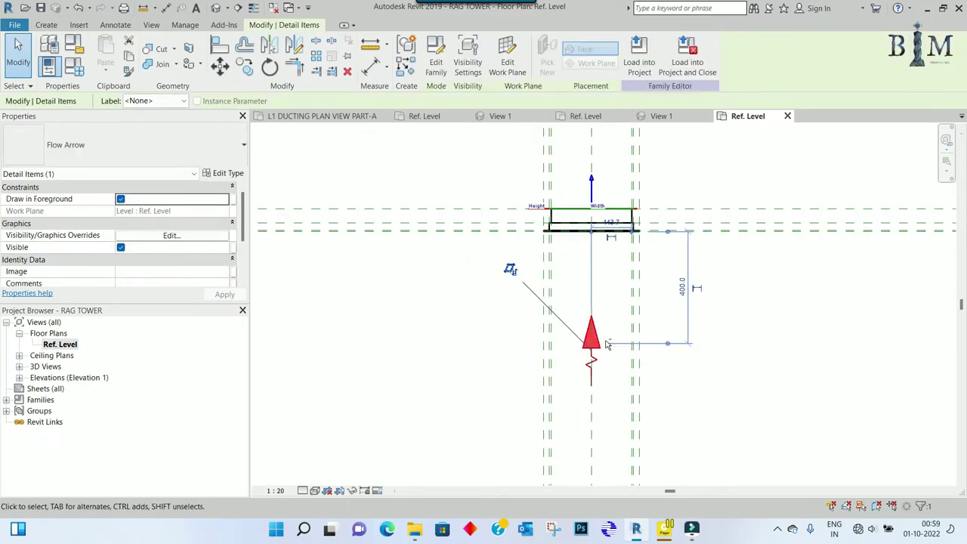
key(Up)
key(Up)
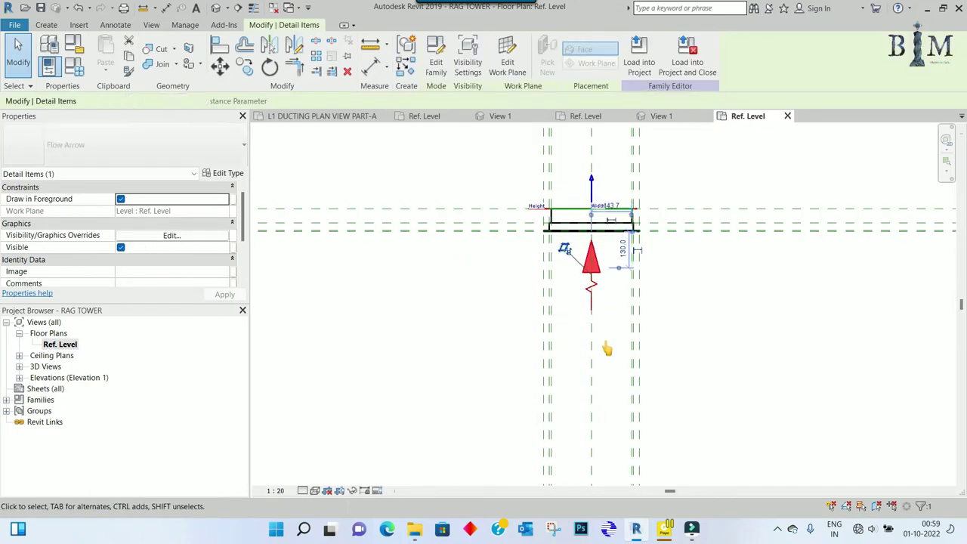
key(Down)
key(Down)
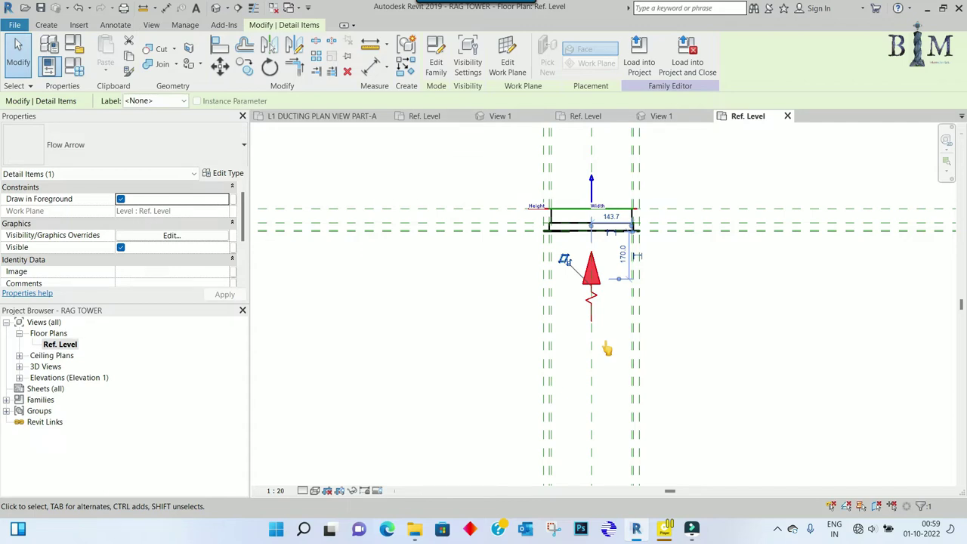
key(Escape)
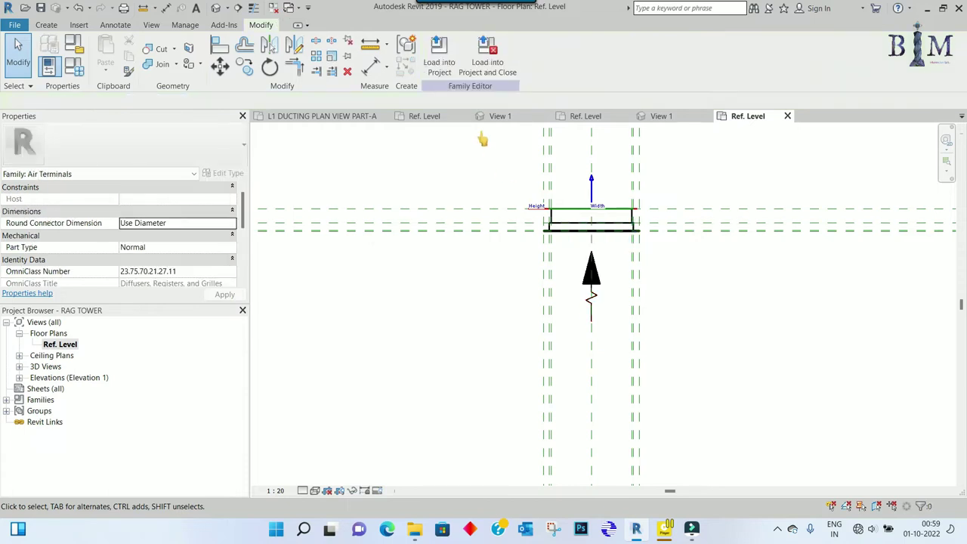
Step: Reload RAG TOWER into Tower MEP.rvt, overwriting the existing version, and zoom into the plan
click(439, 67)
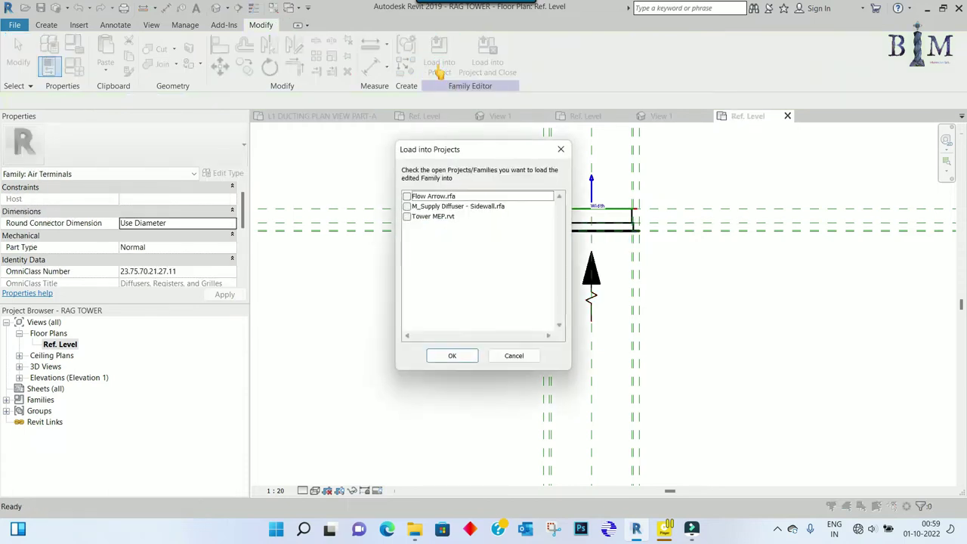
click(407, 217)
click(452, 355)
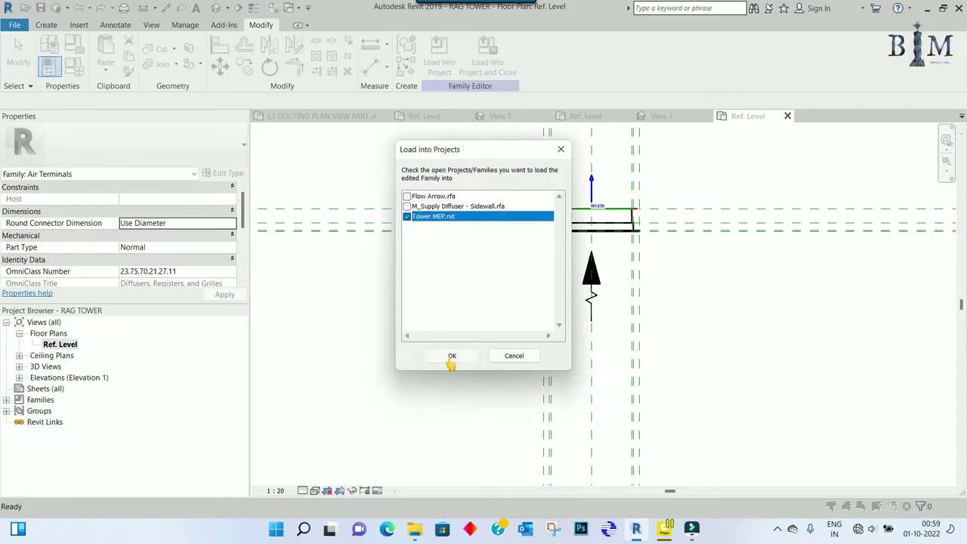
click(427, 257)
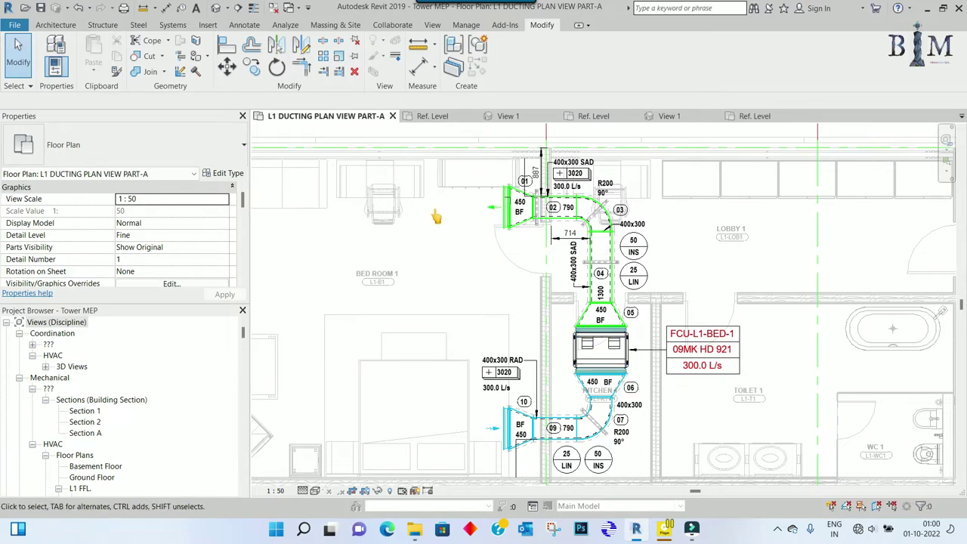
scroll(498, 214, up, 2)
scroll(501, 214, up, 3)
scroll(503, 215, up, 3)
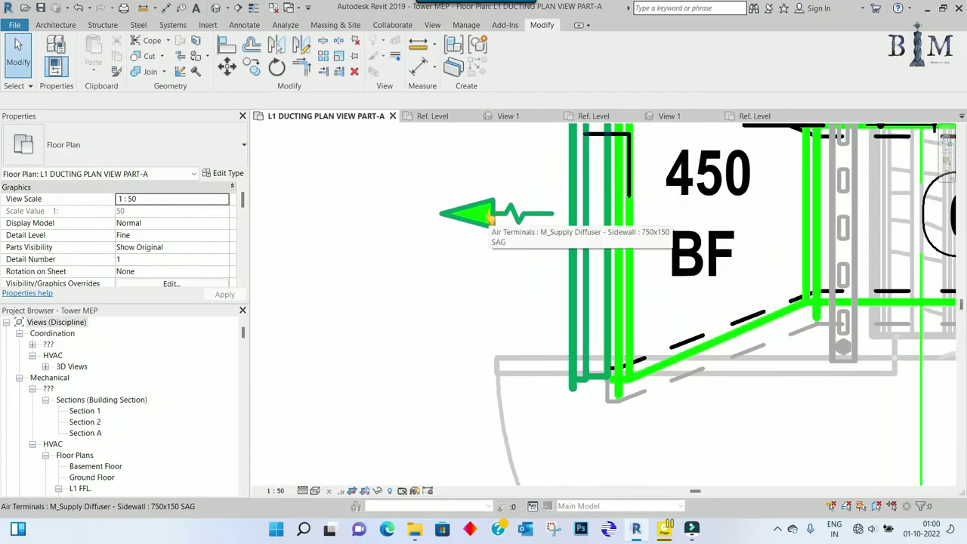
Step: Move the Flow Arrow's triangular head down with MV onto the horizontal reference line
click(434, 116)
scroll(561, 367, down, 2)
mouse_move(526, 202)
mouse_down()
mouse_move(624, 298)
mouse_move(647, 350)
mouse_up()
key(m)
key(v)
scroll(560, 330, up, 2)
click(599, 349)
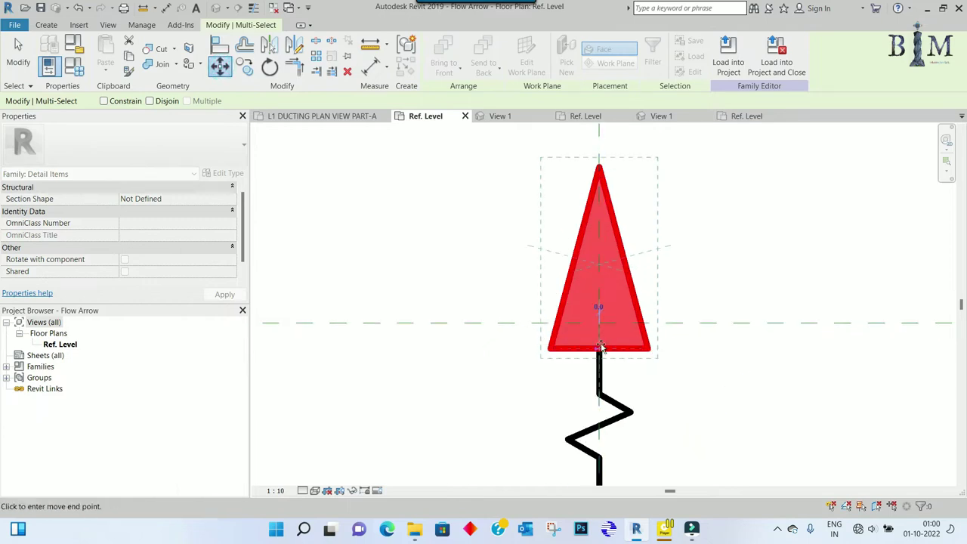
click(599, 324)
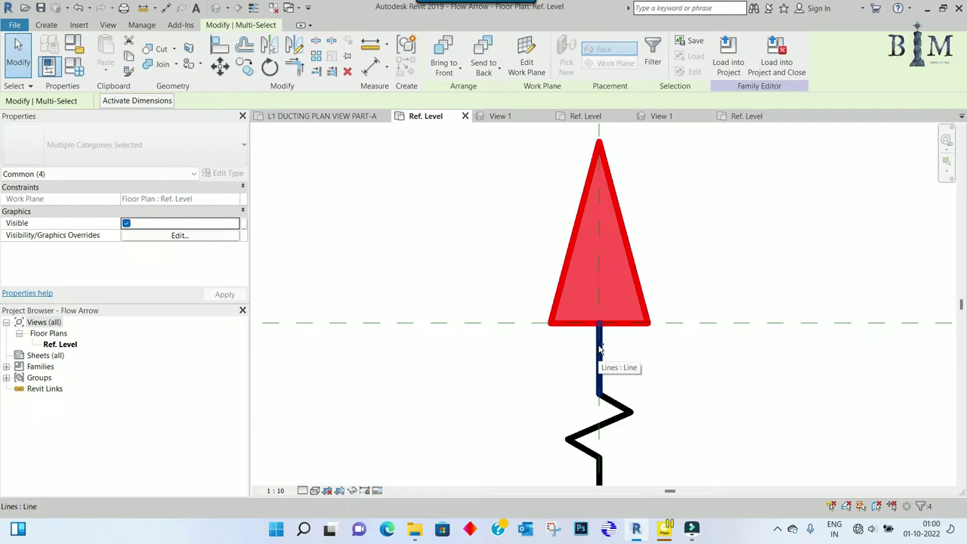
key(Escape)
click(445, 73)
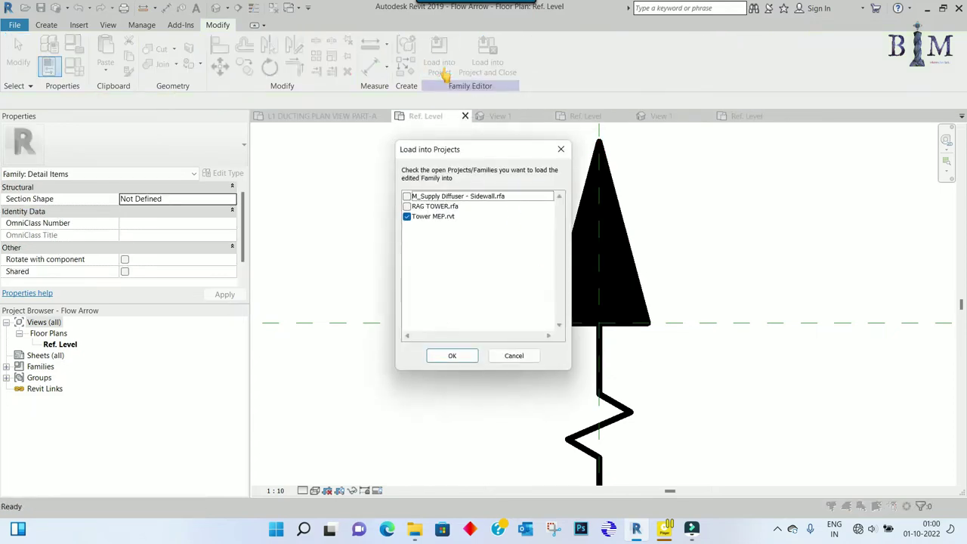
Step: Load the Flow Arrow into M_Supply Diffuser - Sidewall and RAG TOWER.rfa, overwriting both copies
click(408, 217)
click(406, 196)
click(406, 206)
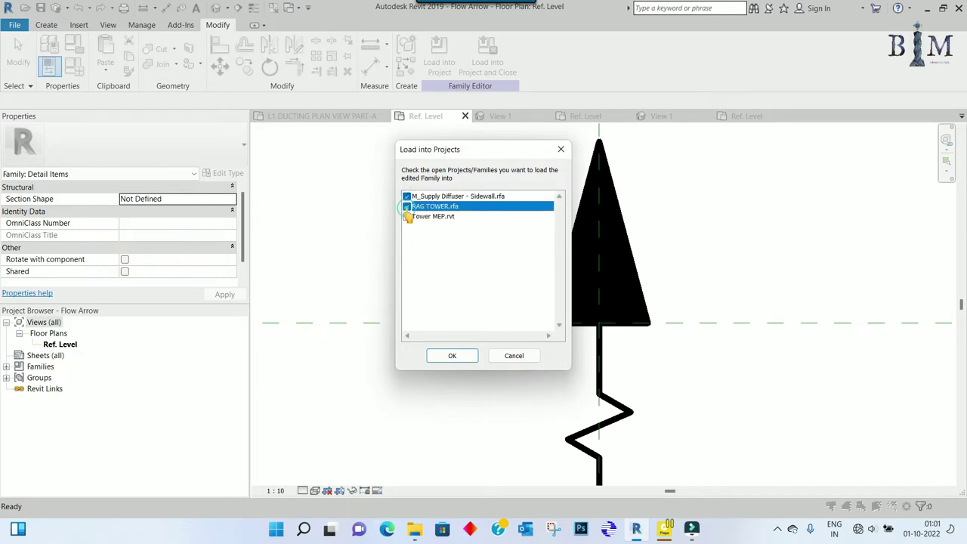
click(447, 355)
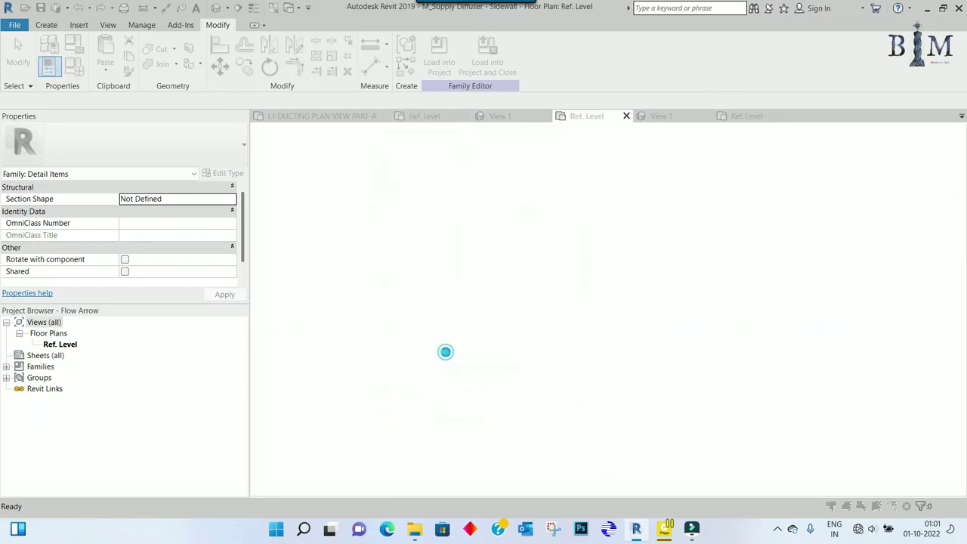
click(426, 260)
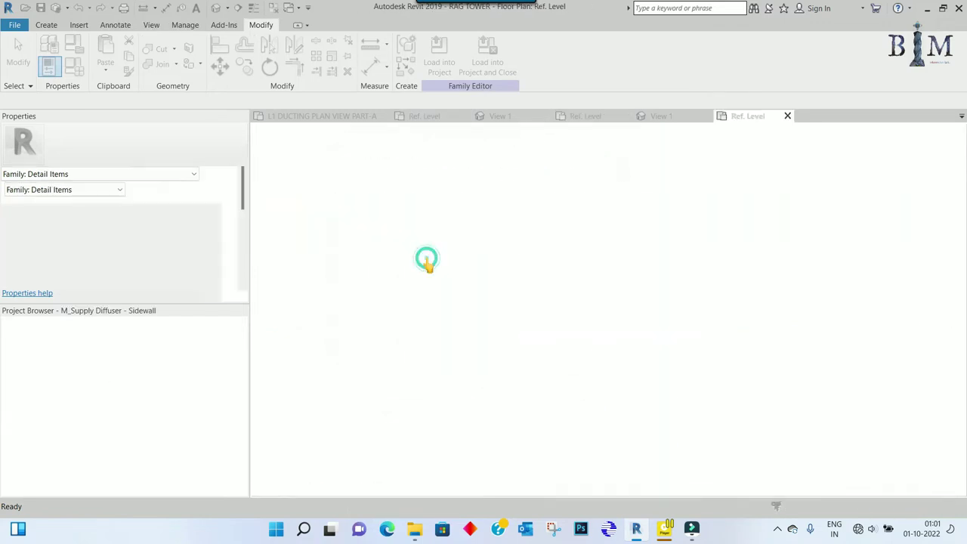
click(427, 263)
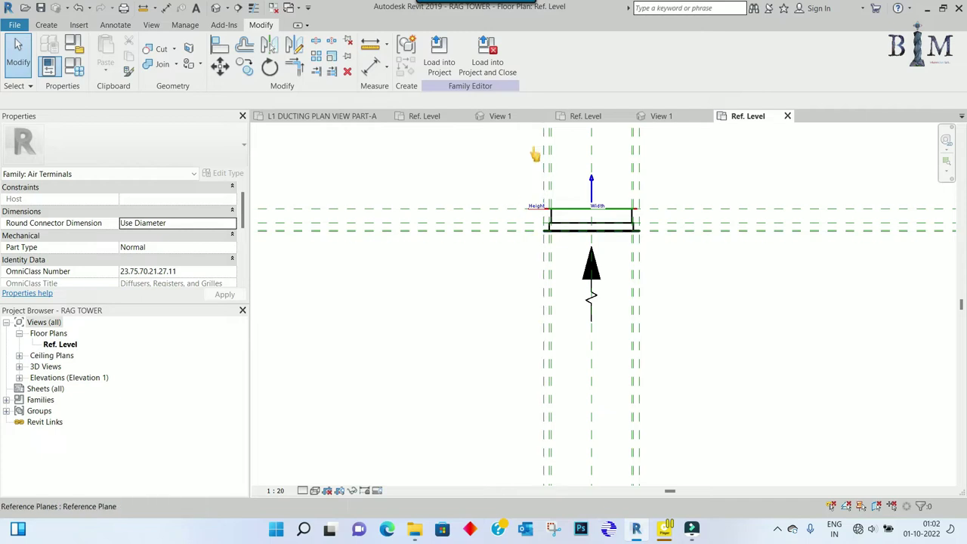
Step: Load RAG TOWER into Tower MEP.rvt, overwriting the existing version and parameter values
click(444, 52)
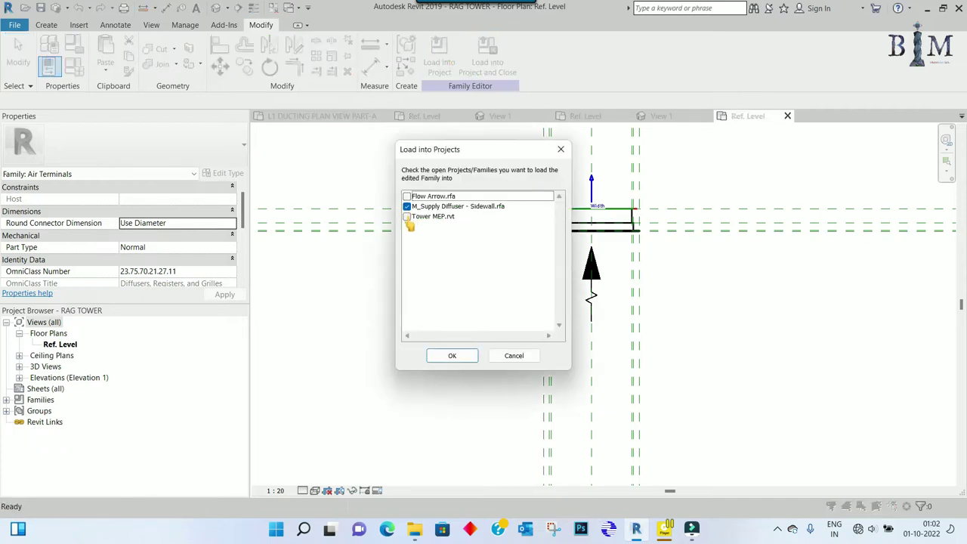
click(407, 216)
click(406, 206)
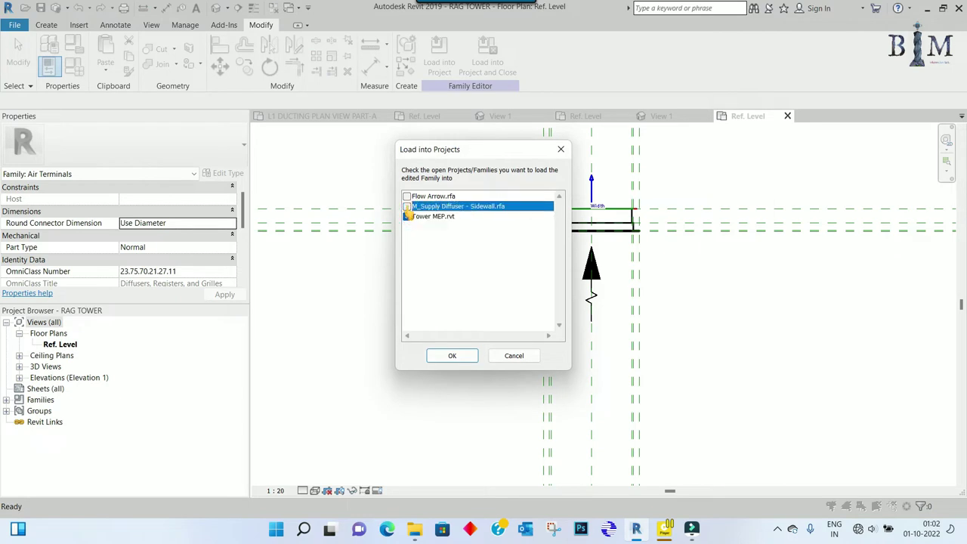
click(448, 357)
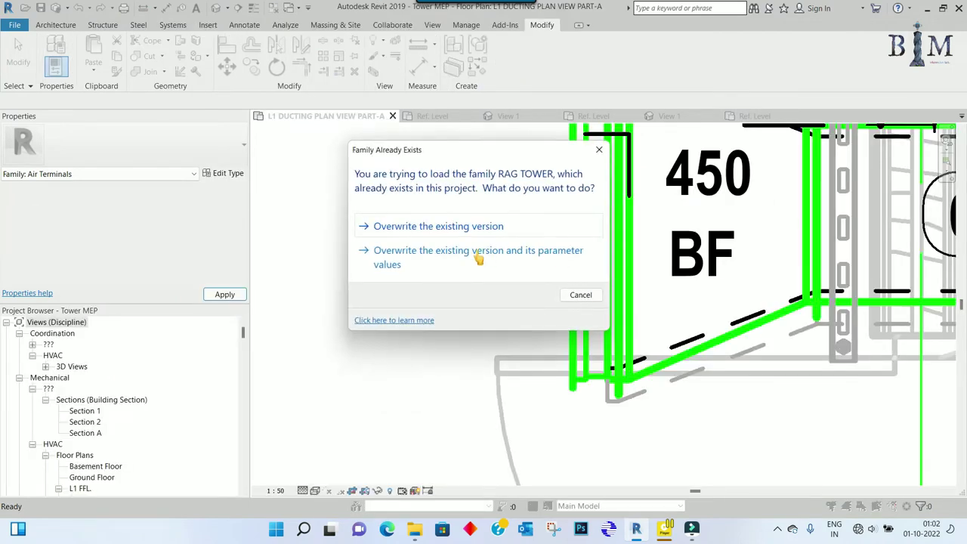
click(461, 263)
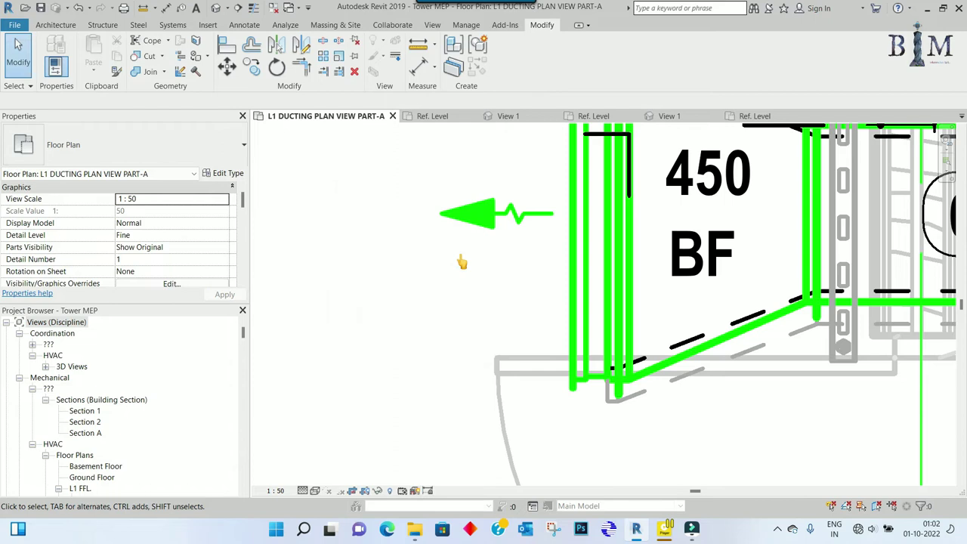
Step: Edit the placed sidewall diffuser family and reload it into Tower MEP, overwriting parameter values
scroll(503, 236, down, 2)
scroll(510, 234, down, 2)
scroll(527, 328, down, 1)
scroll(518, 382, up, 1)
scroll(521, 393, up, 2)
scroll(524, 391, up, 2)
scroll(501, 421, up, 1)
scroll(507, 395, down, 1)
scroll(509, 412, down, 3)
scroll(529, 246, up, 2)
scroll(501, 227, up, 2)
scroll(476, 202, up, 2)
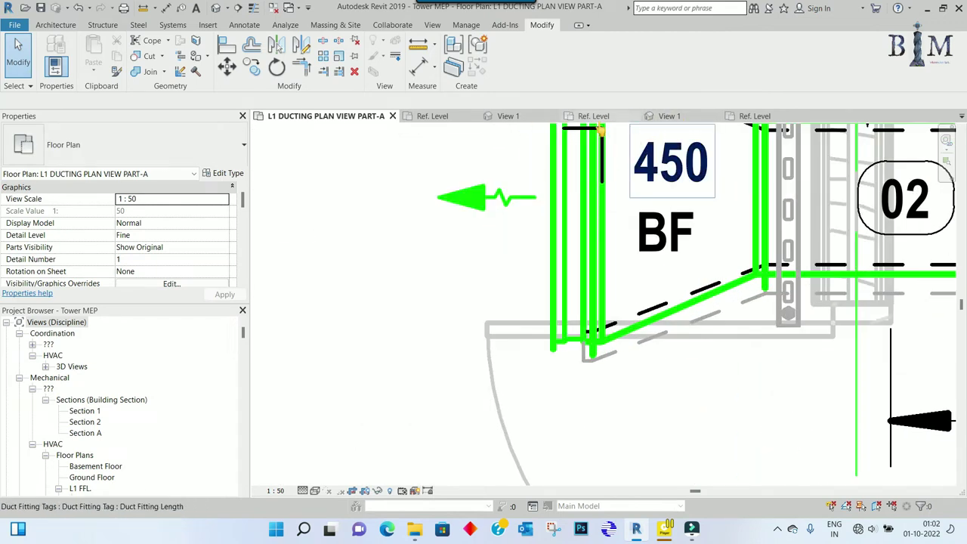
double_click(601, 130)
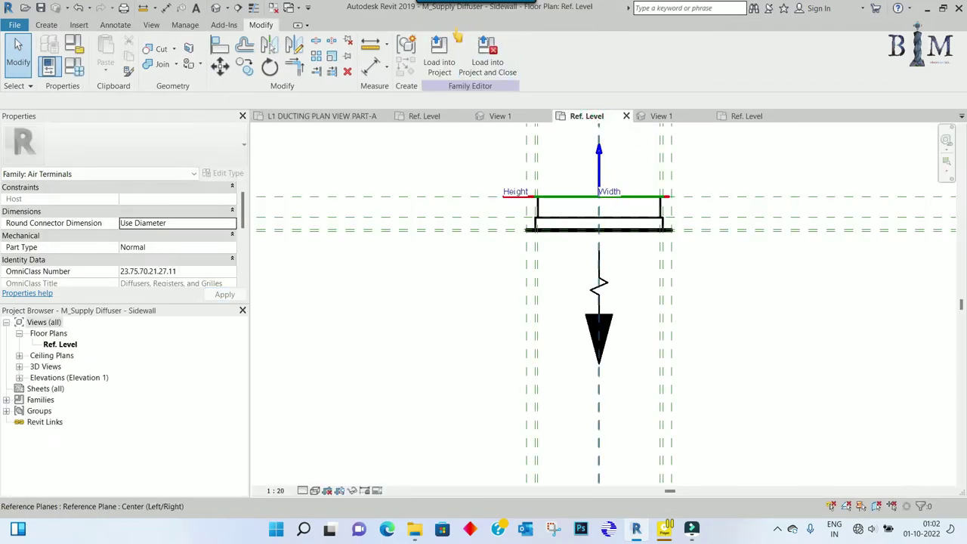
click(440, 53)
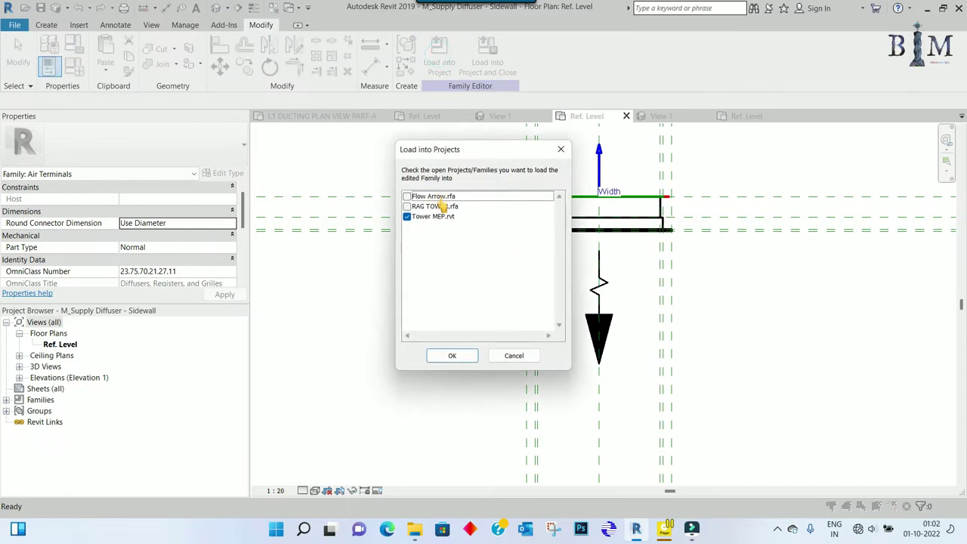
click(451, 355)
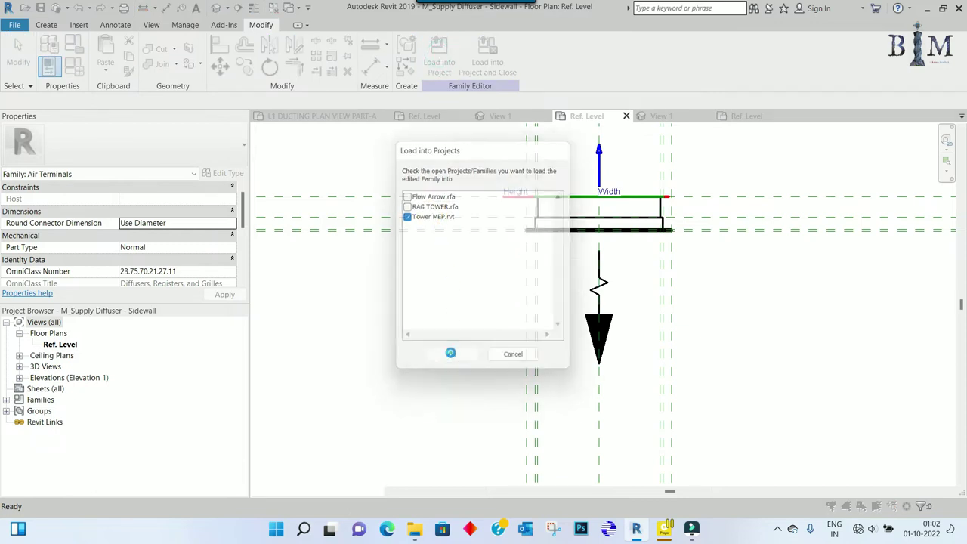
click(443, 257)
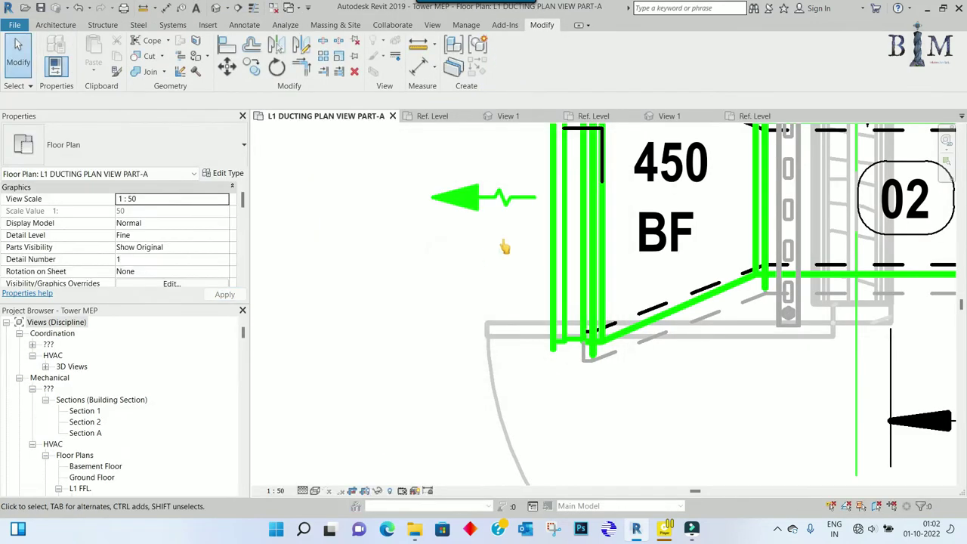
Step: Zoom out to view the whole duct run, then open the File menu
scroll(451, 200, down, 3)
scroll(468, 196, down, 2)
scroll(487, 194, down, 2)
scroll(503, 192, down, 1)
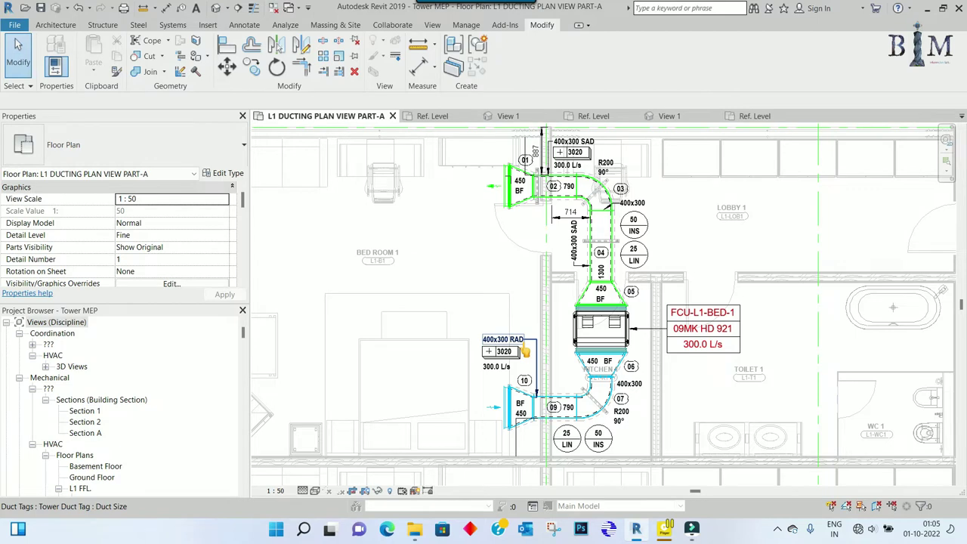
click(14, 26)
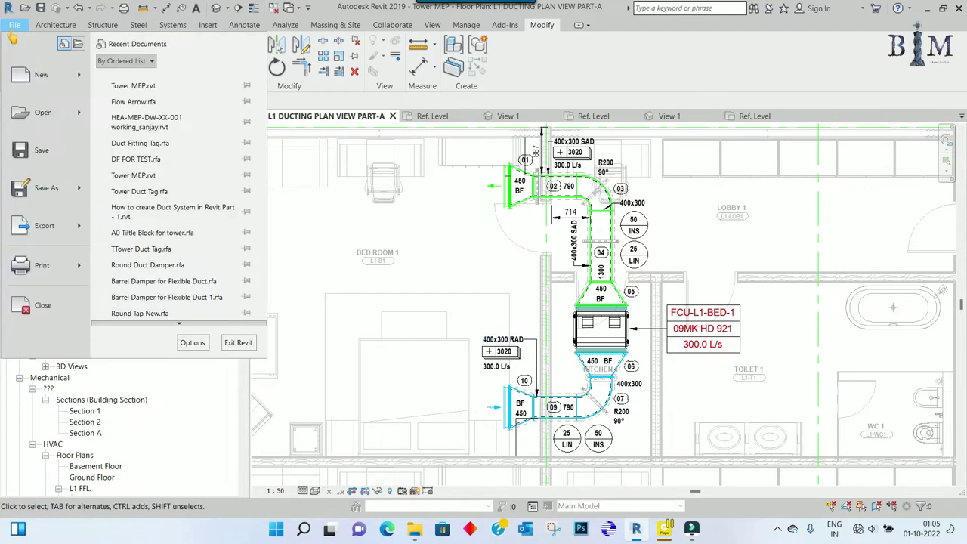
mouse_move(42, 75)
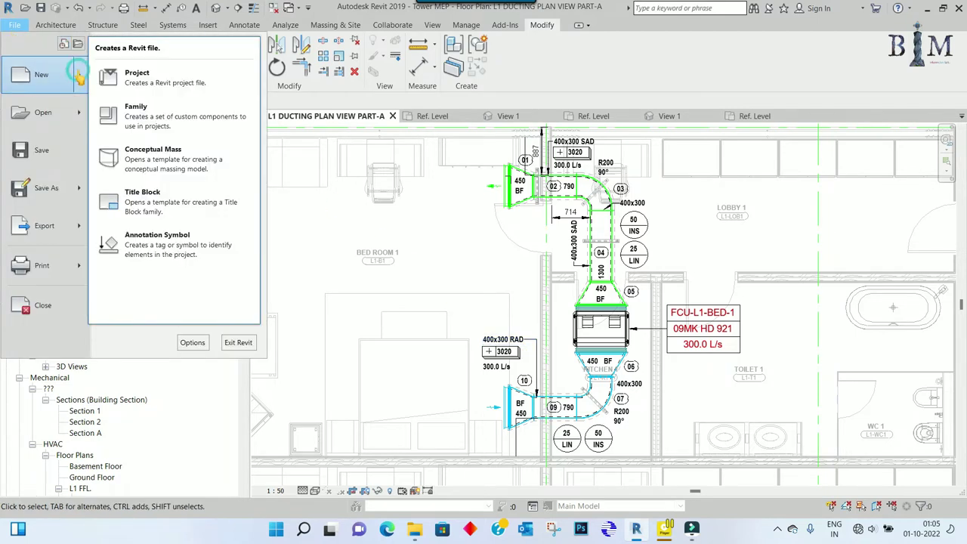
Step: Create a new family from Annotations > Metric Generic Annotation.rft
click(115, 114)
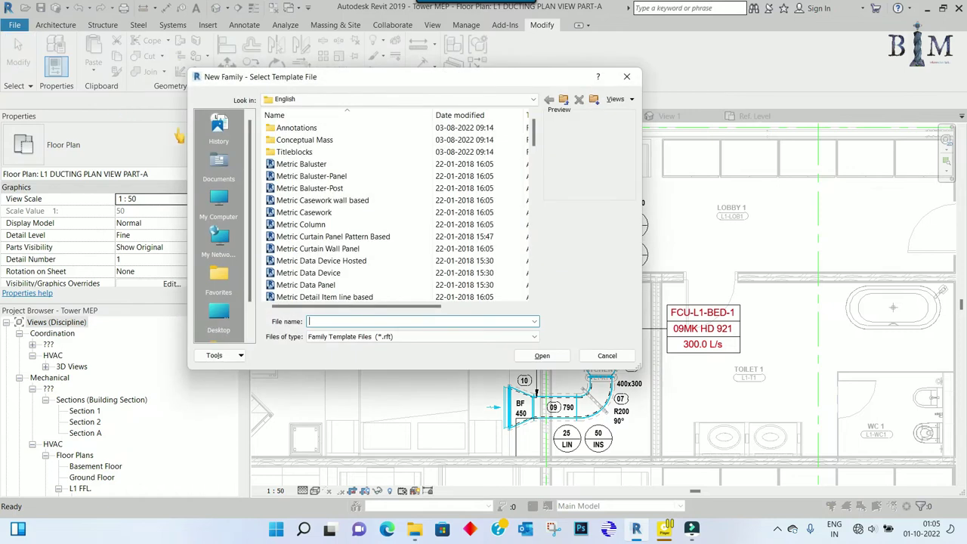
double_click(310, 128)
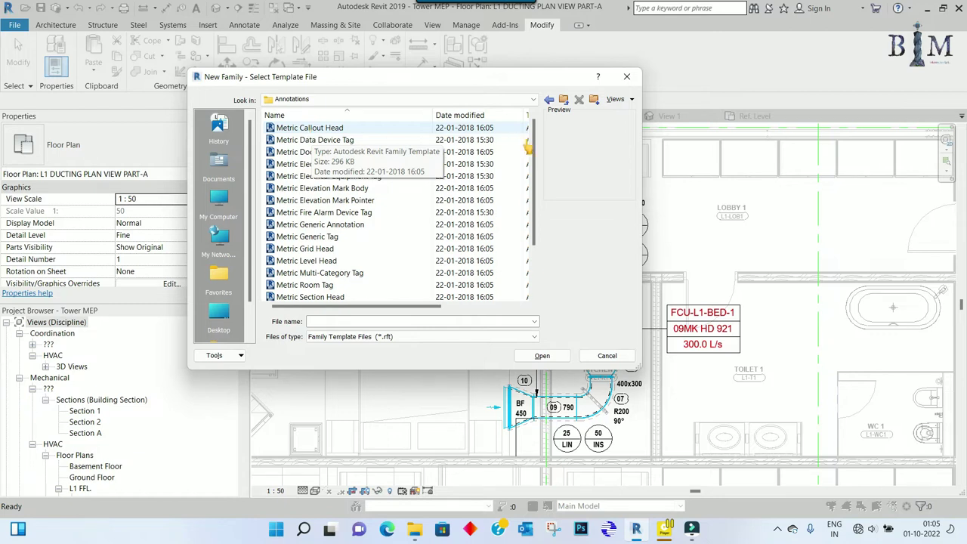
mouse_move(535, 155)
mouse_down()
mouse_move(535, 203)
mouse_move(535, 151)
mouse_up()
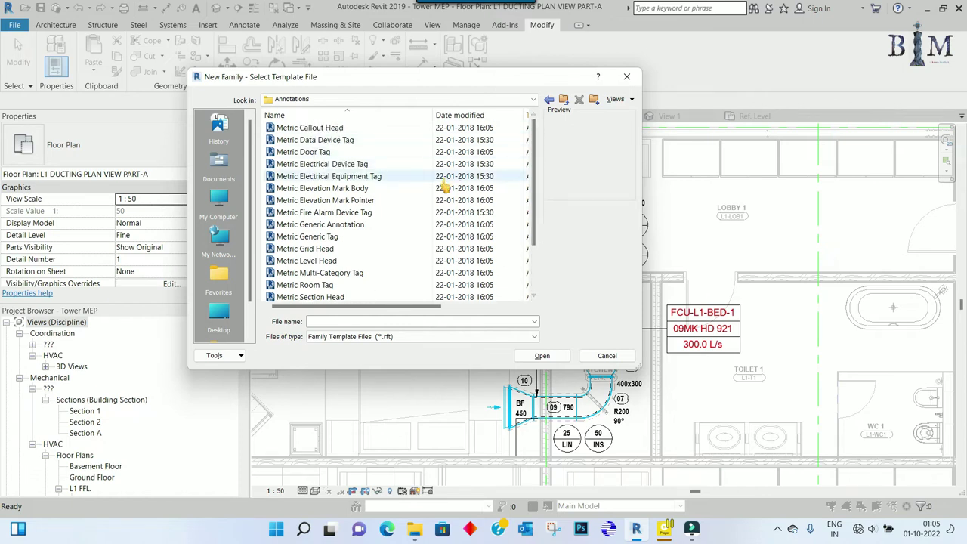
click(355, 225)
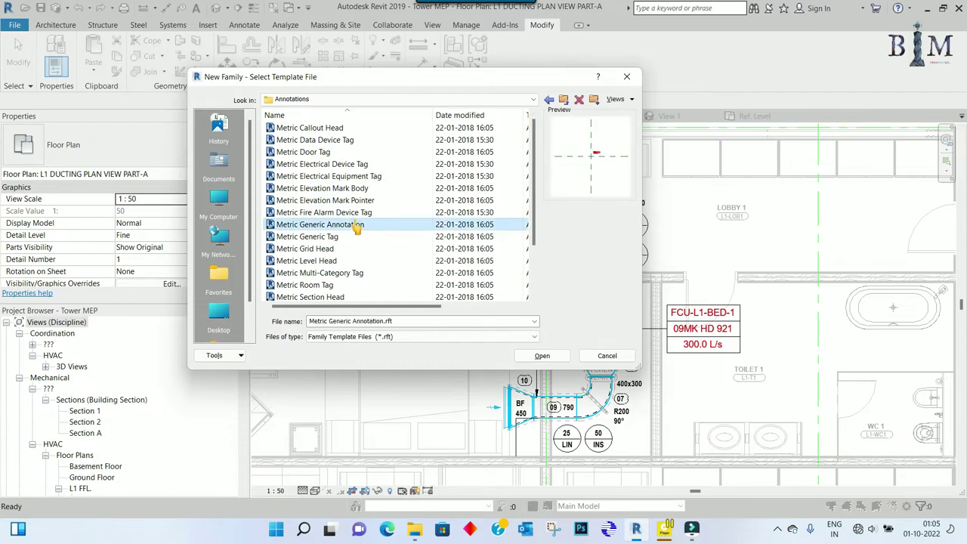
click(530, 358)
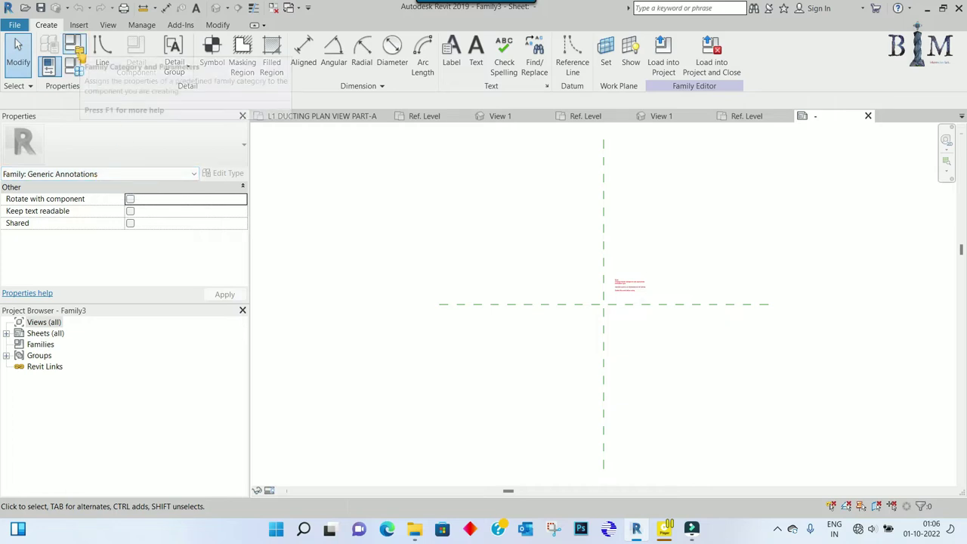
Step: Change Family3's category from Generic Annotations to Air Terminal Tags and delete the sample text note
click(74, 46)
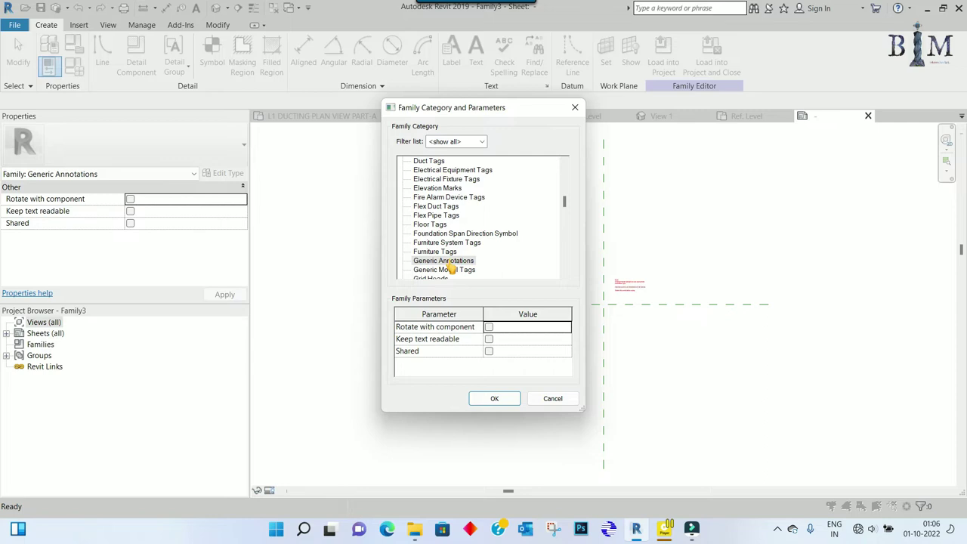
drag(564, 201, 566, 173)
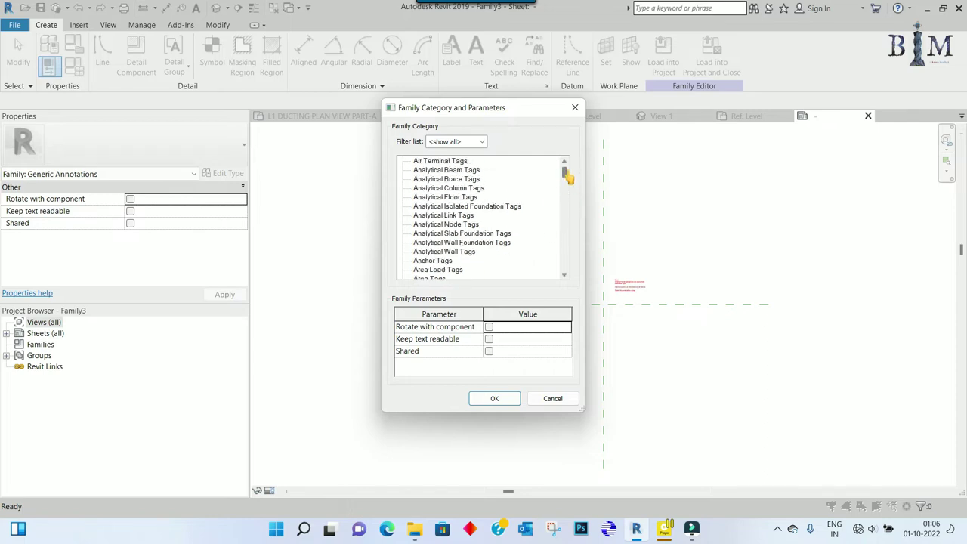
click(449, 163)
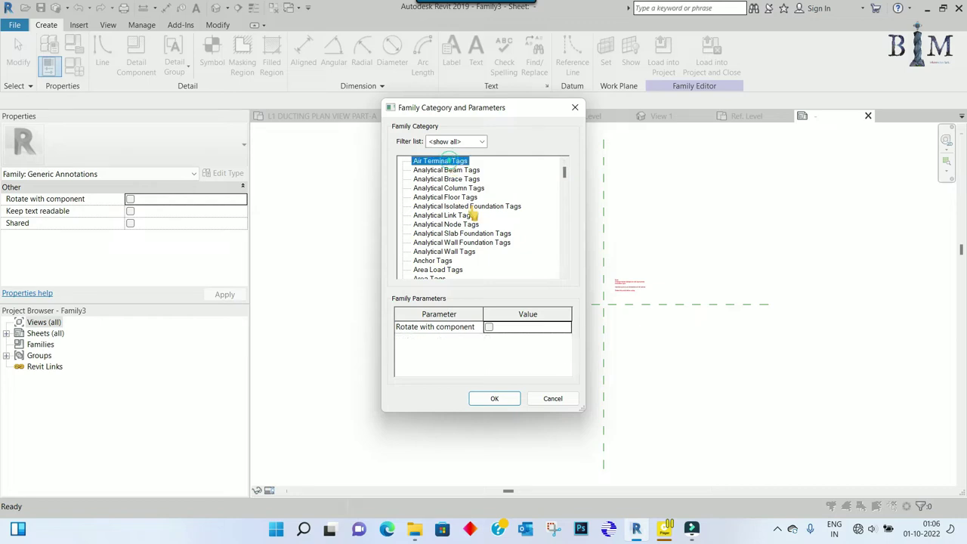
click(494, 399)
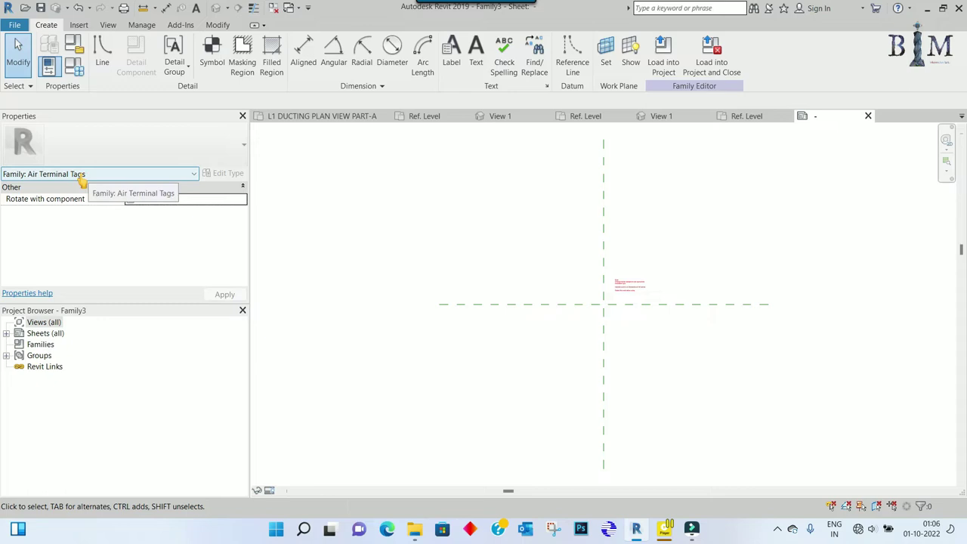
click(626, 297)
click(347, 72)
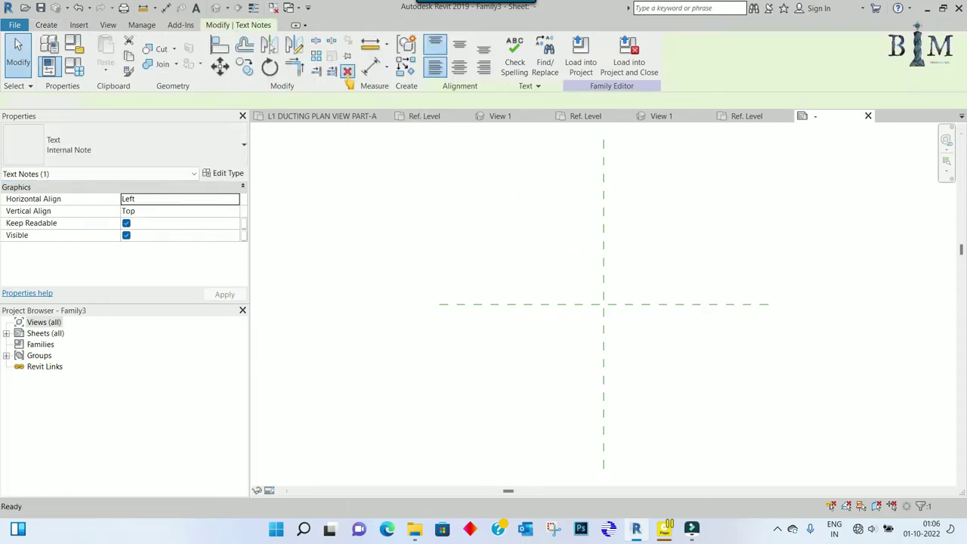
Step: Place a label near the reference plane intersection showing the Mark parameter
click(53, 25)
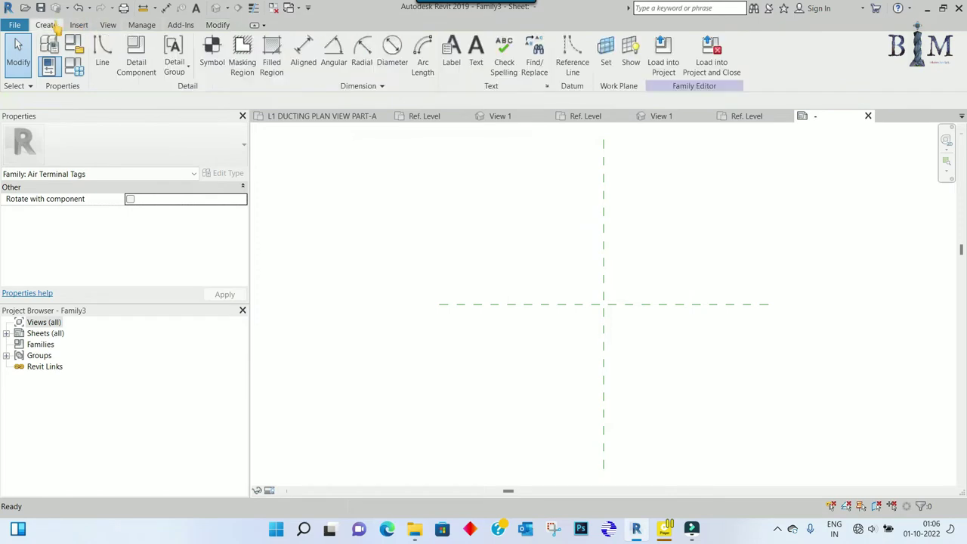
click(451, 61)
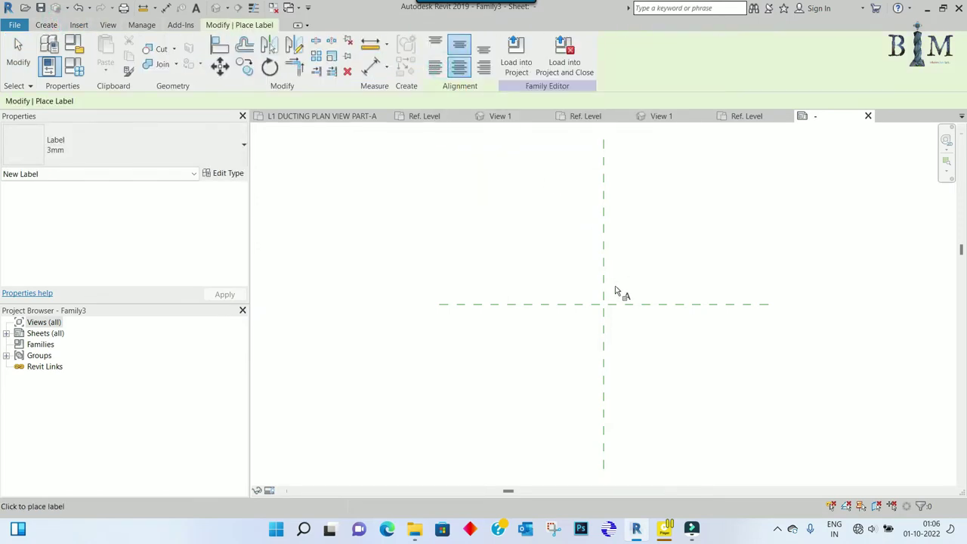
click(616, 291)
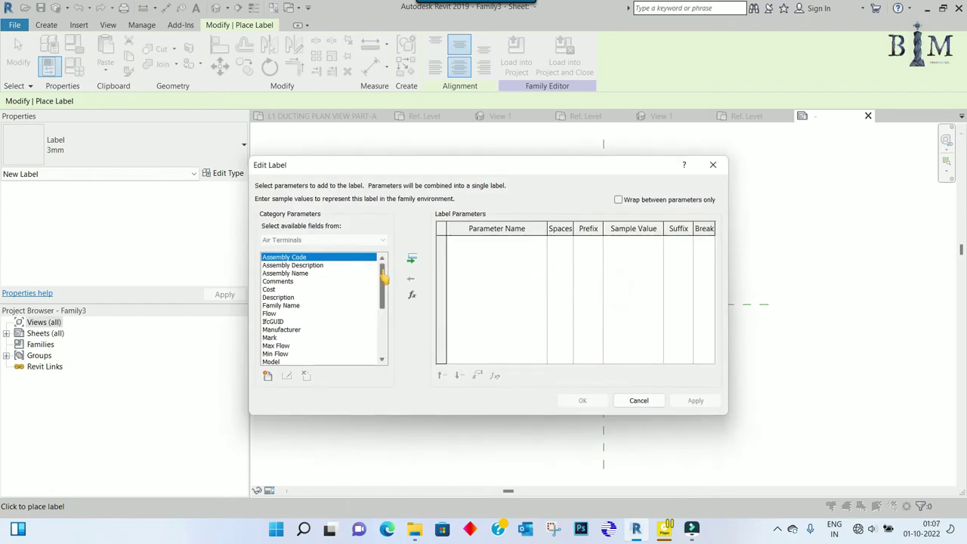
click(275, 338)
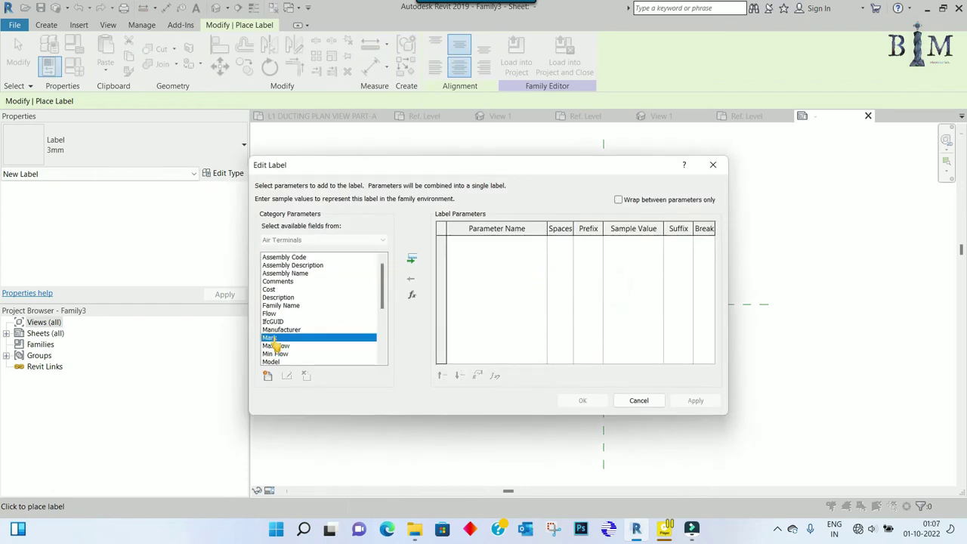
click(413, 263)
click(582, 401)
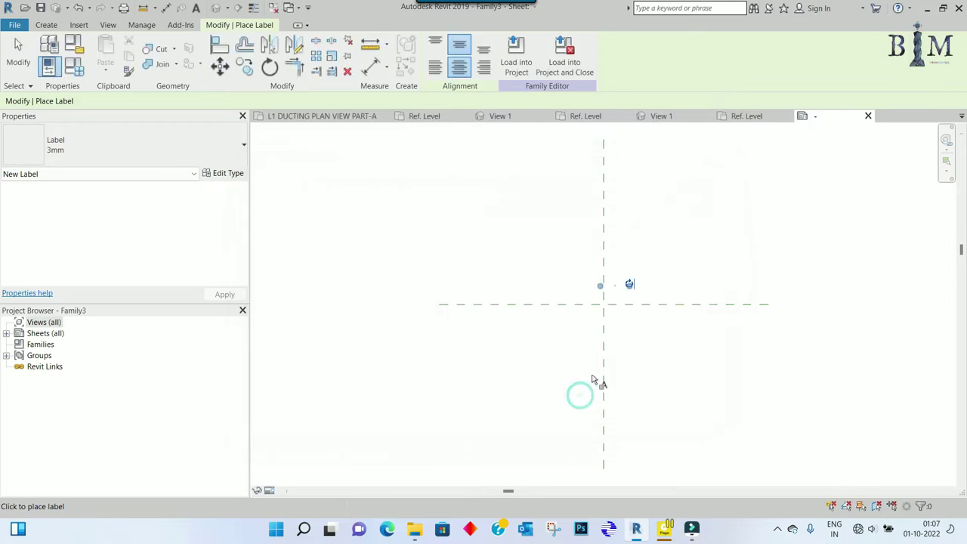
Step: Move the 1i Mark label so it sits centred just above the plane intersection
scroll(615, 291, up, 2)
scroll(615, 291, up, 3)
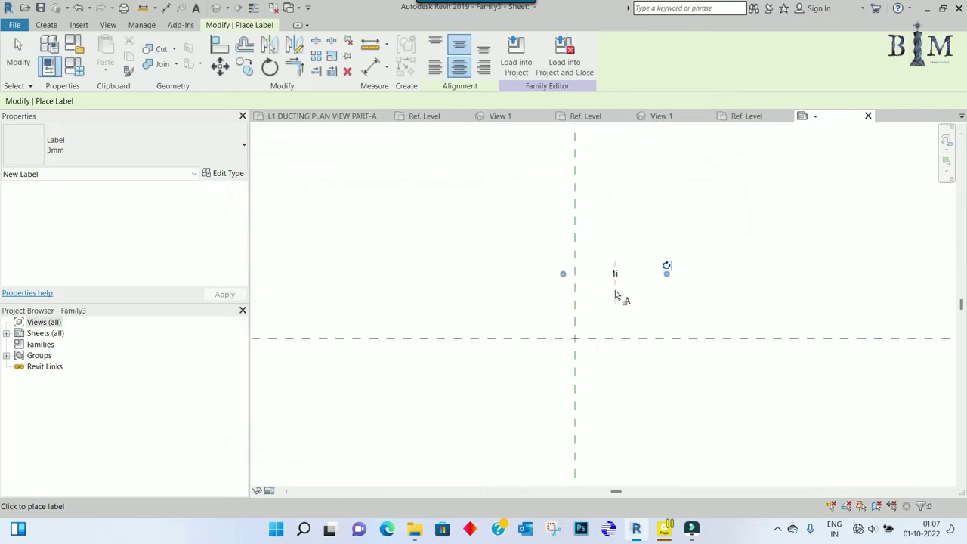
scroll(615, 295, up, 1)
key(Escape)
click(539, 261)
mouse_move(593, 269)
mouse_down()
mouse_move(549, 295)
mouse_move(547, 327)
mouse_up()
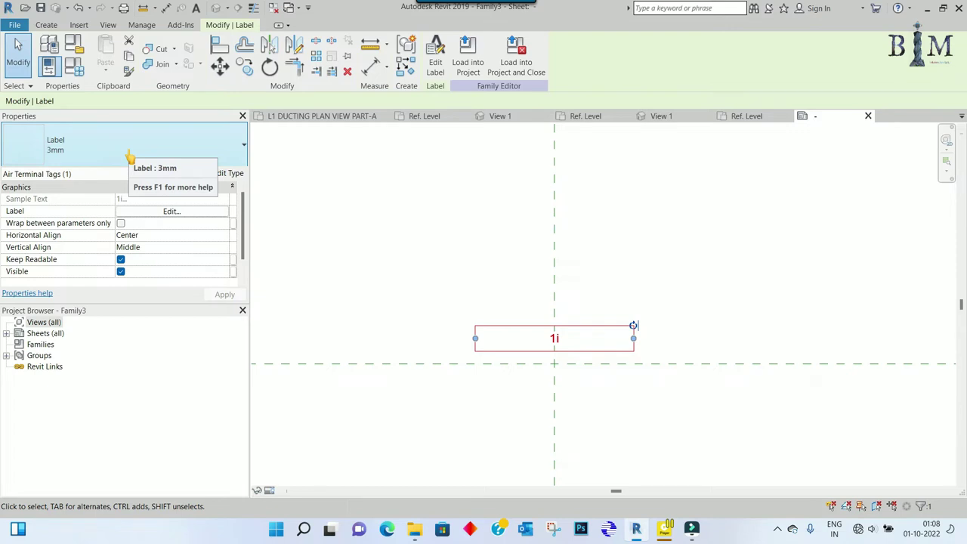
Step: Duplicate the 3mm label type as a new type named 2mm
click(234, 173)
click(265, 159)
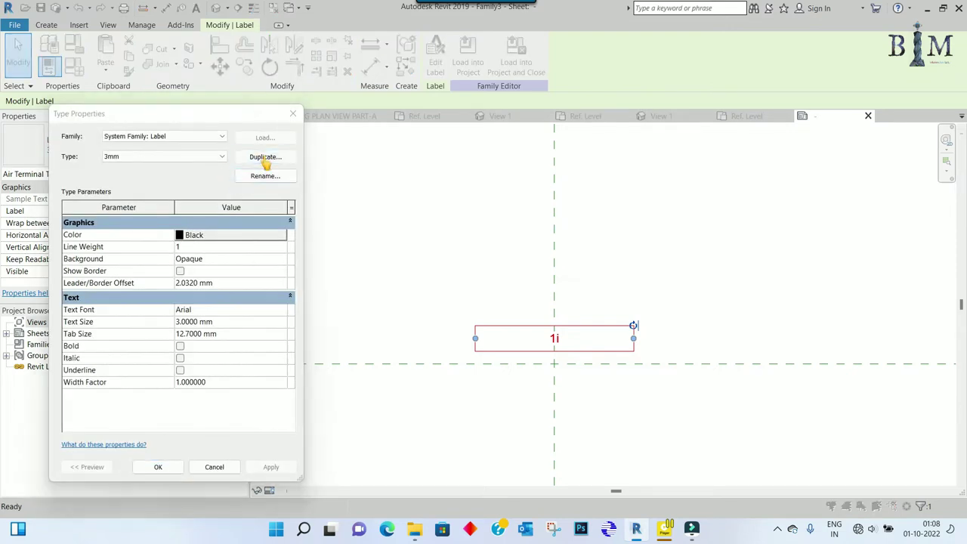
click(159, 284)
key(BackSpace)
key(BackSpace)
drag(132, 289, 121, 296)
text(2)
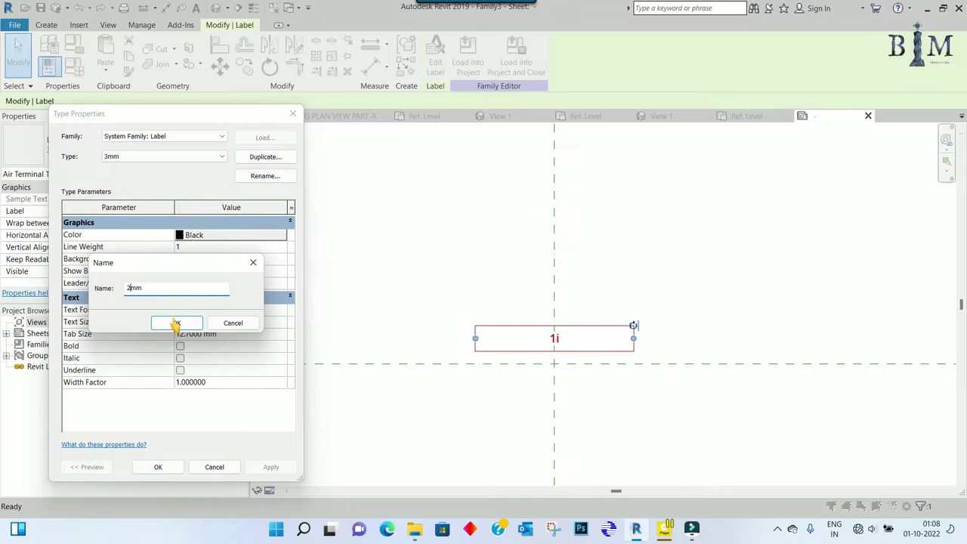
click(176, 323)
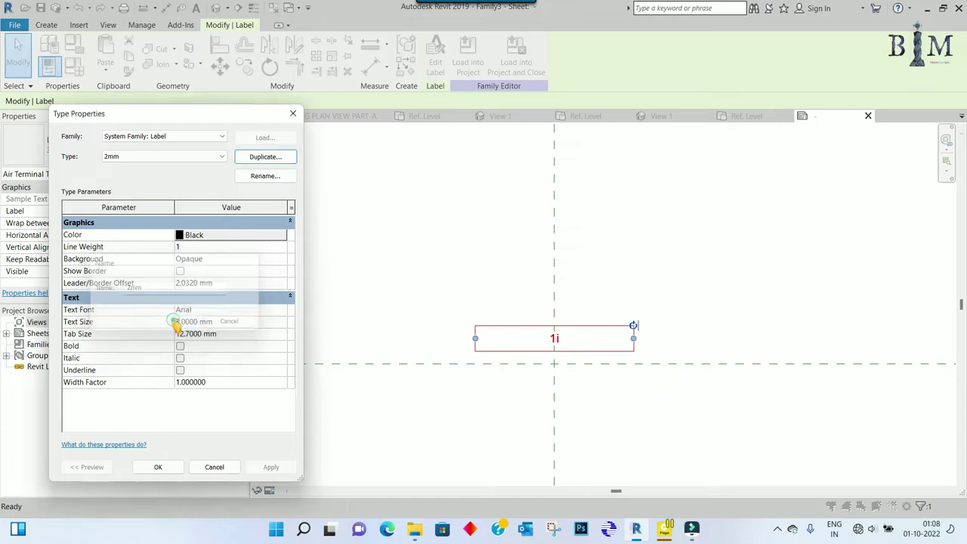
Step: Give the 2mm type text size 2, Arial Narrow, 0.2 mm offset, transparent background and bold
click(227, 322)
text(2)
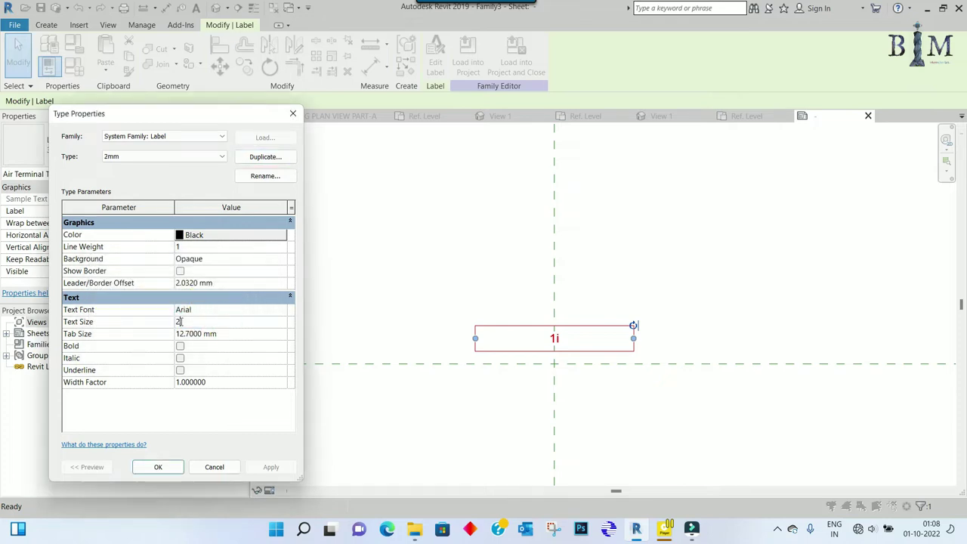
click(280, 310)
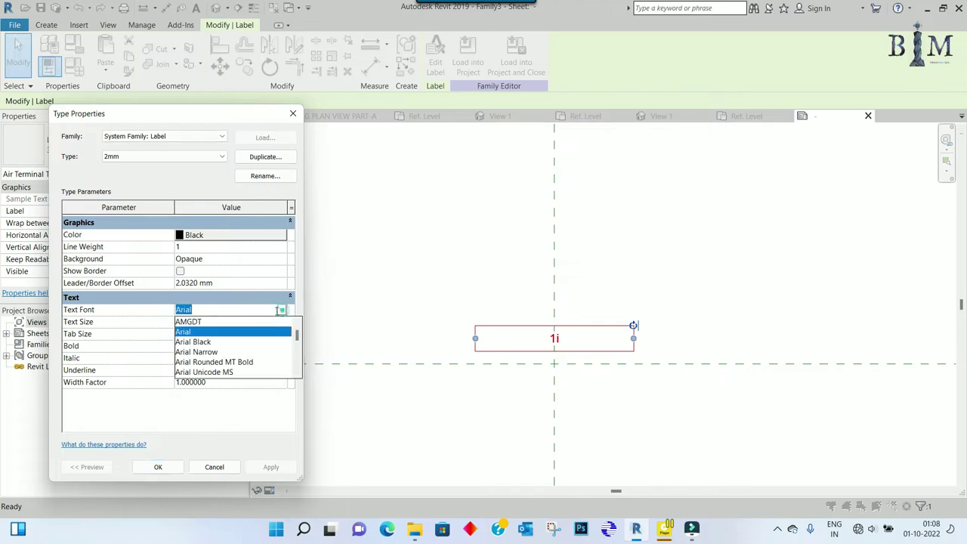
click(214, 351)
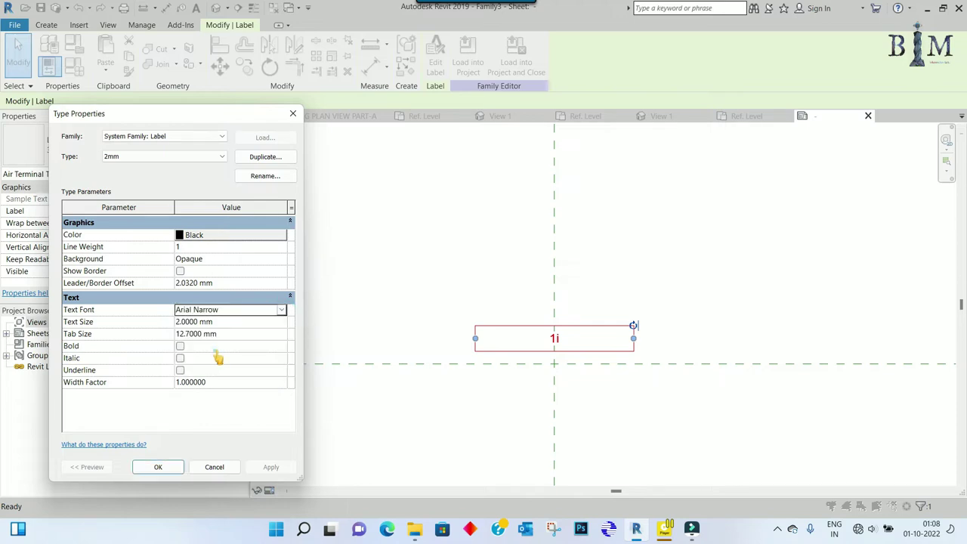
click(230, 284)
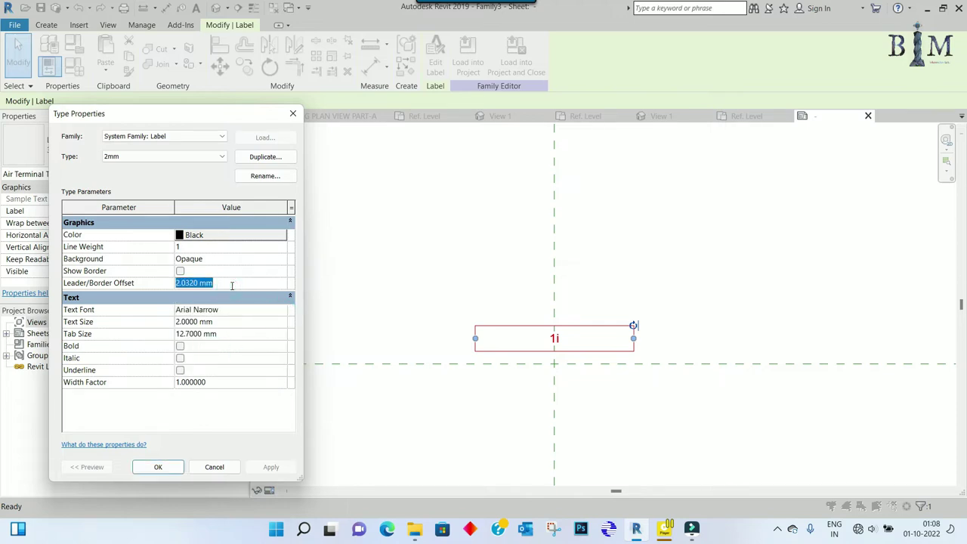
key(BackSpace)
text(.2)
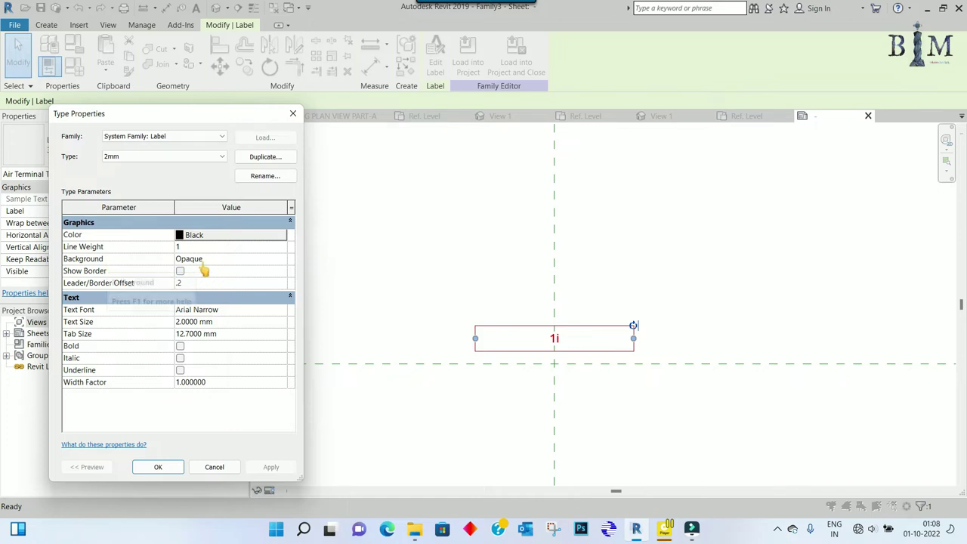
click(282, 261)
click(281, 261)
click(206, 281)
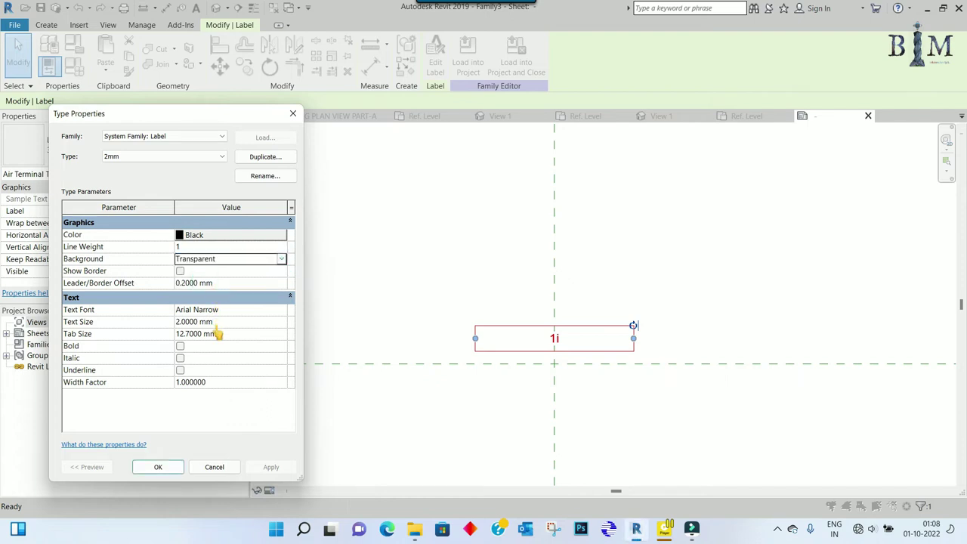
click(180, 346)
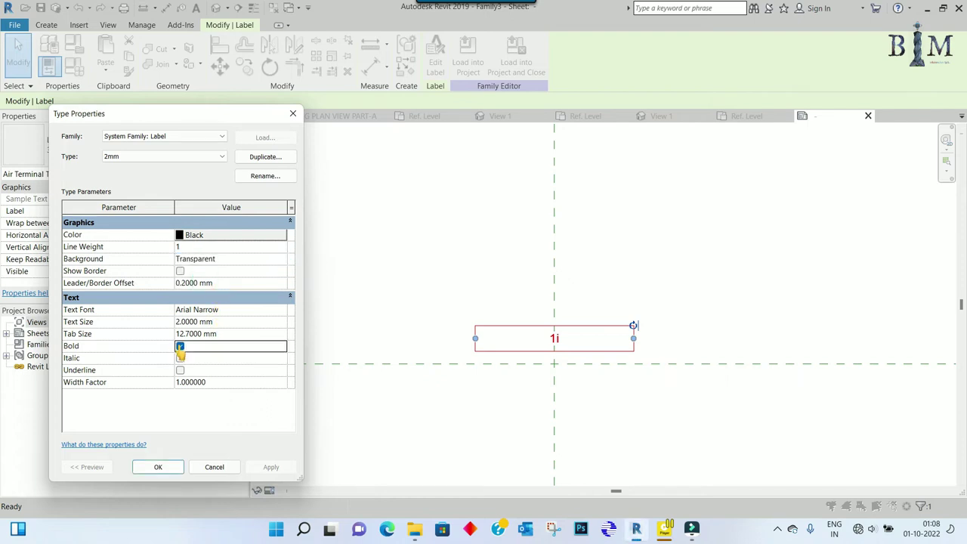
click(165, 467)
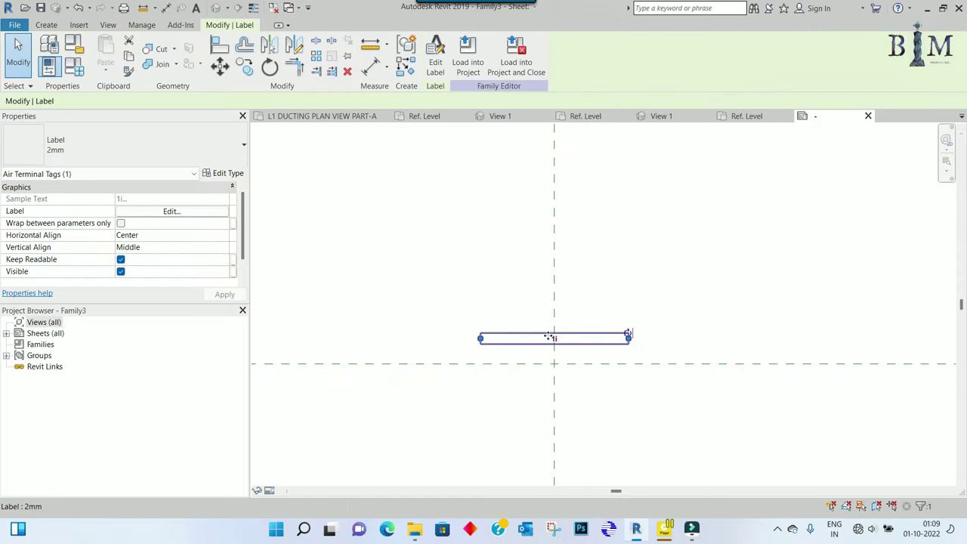
Step: Copy the Mark label down onto the horizontal reference plane
click(244, 67)
click(553, 341)
click(554, 363)
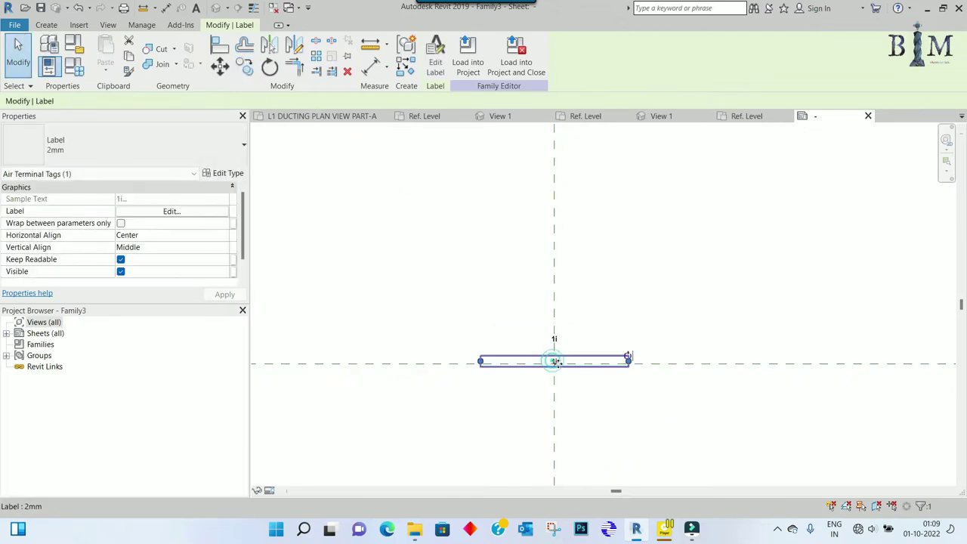
scroll(560, 365, up, 2)
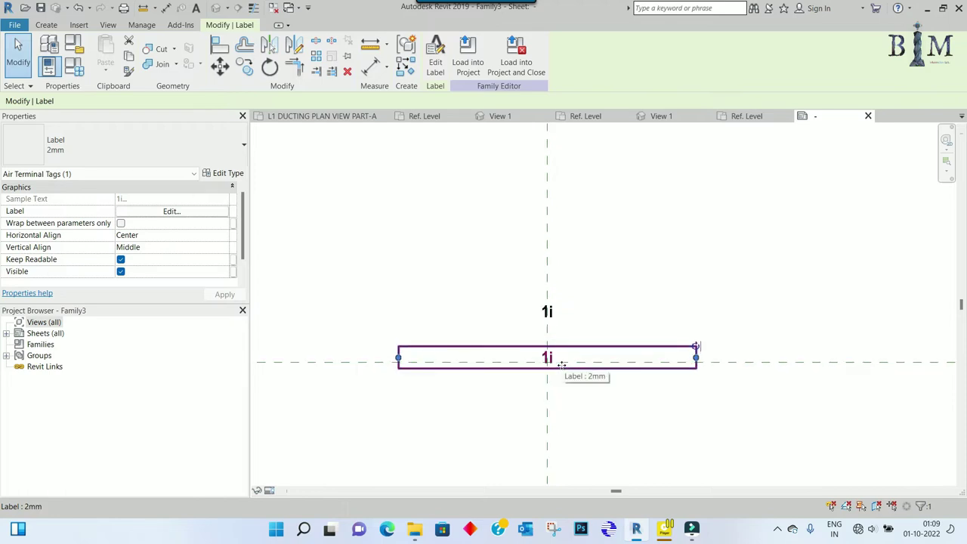
scroll(562, 365, up, 3)
scroll(563, 370, up, 2)
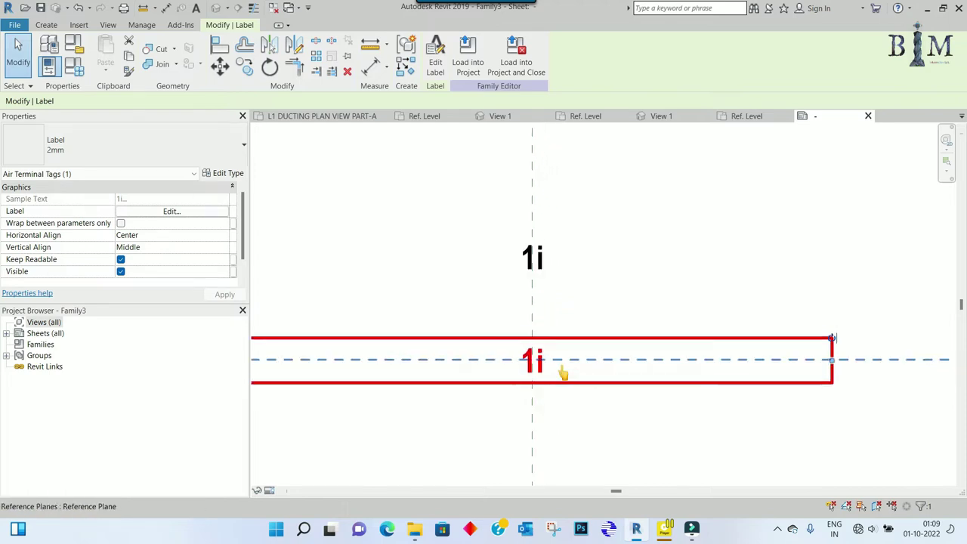
scroll(562, 372, down, 2)
scroll(563, 372, down, 1)
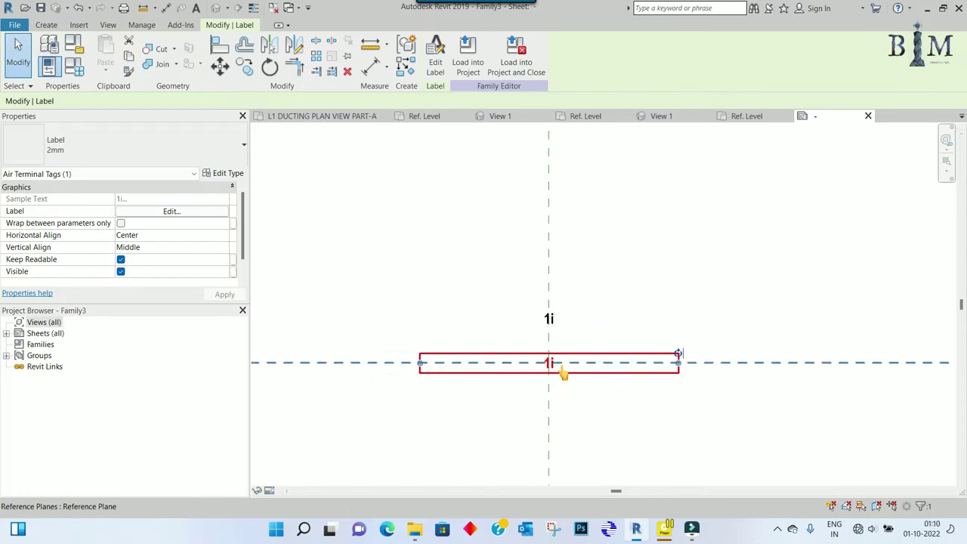
Step: Replace Mark with Type Name in the copied label's parameters
click(171, 214)
click(466, 243)
click(411, 278)
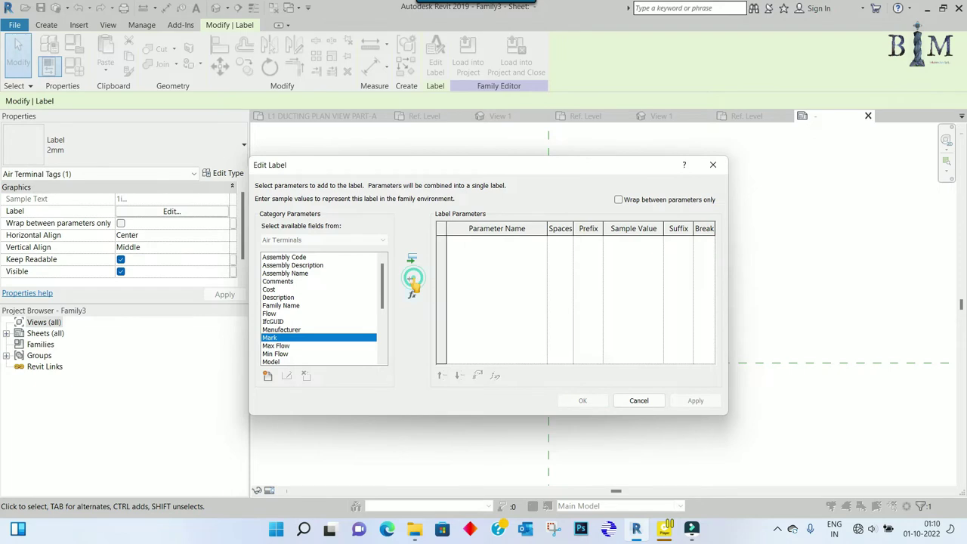
mouse_move(383, 289)
drag(385, 290, 385, 333)
click(284, 353)
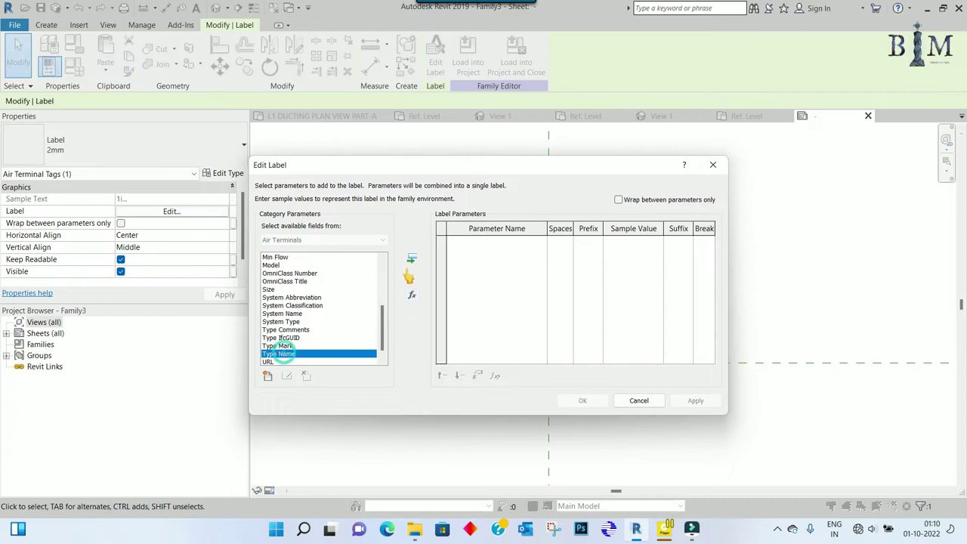
click(411, 259)
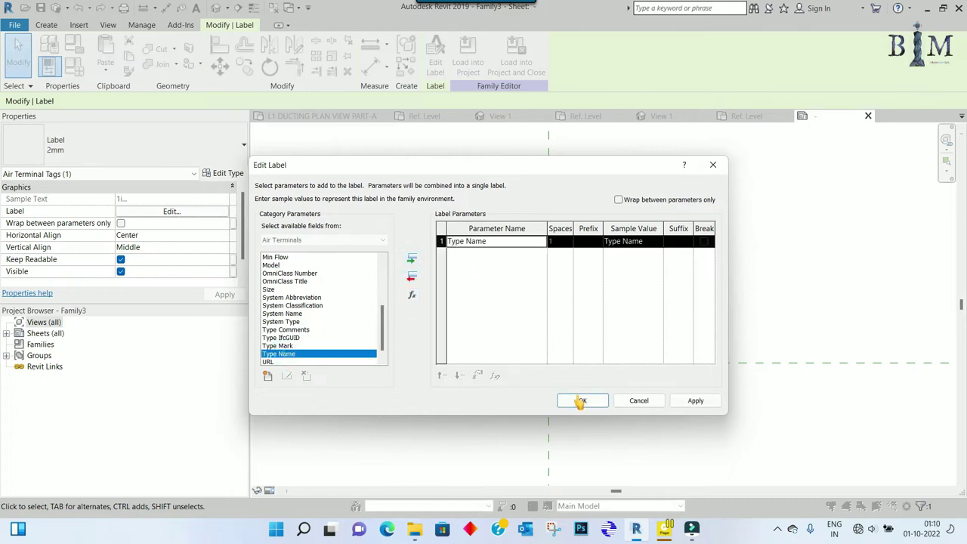
click(579, 402)
Step: Nudge the 1i Mark label down closer to the Type Name row
click(567, 318)
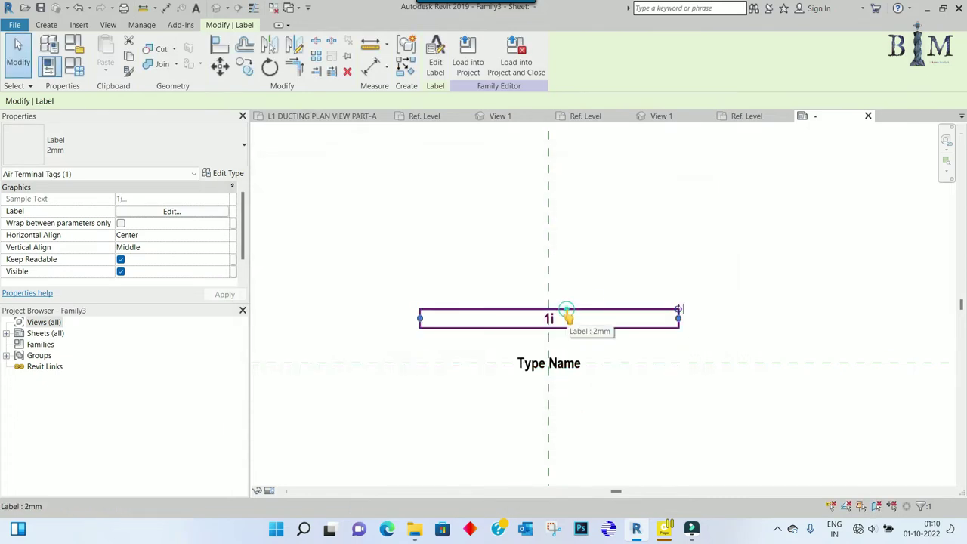
key(Down)
key(Down)
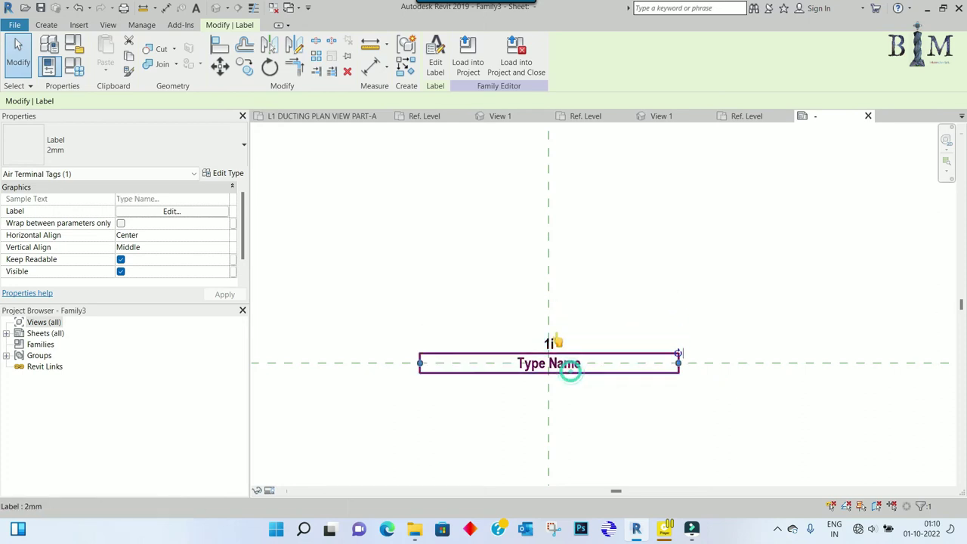
click(558, 341)
click(247, 68)
Step: Copy the Type Name label just below itself and swap its parameter to Flow
click(446, 462)
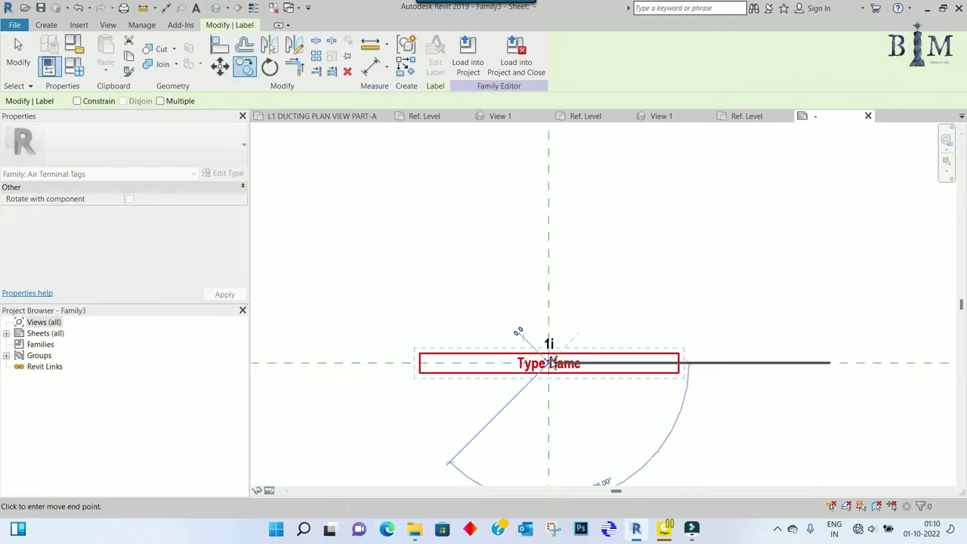
click(550, 344)
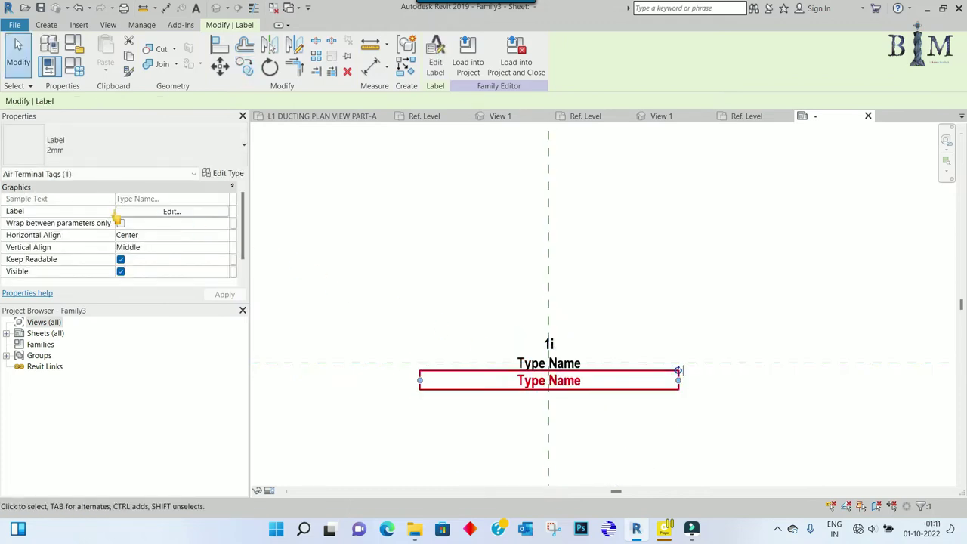
click(168, 213)
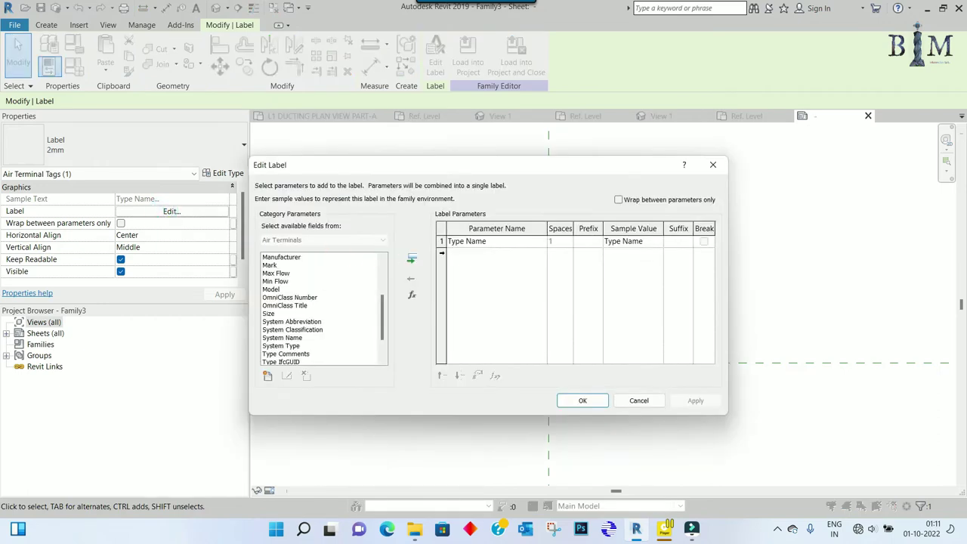
click(479, 244)
click(411, 278)
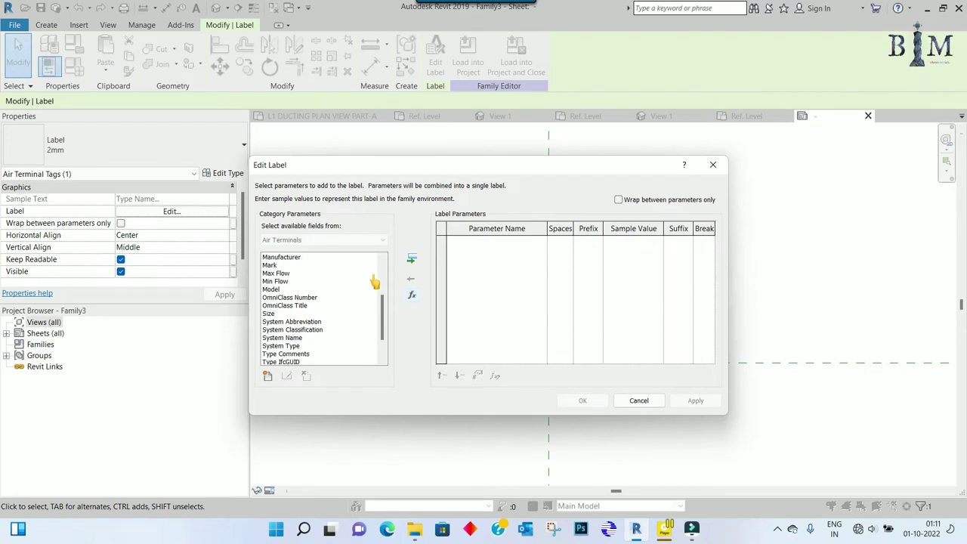
drag(384, 308, 384, 276)
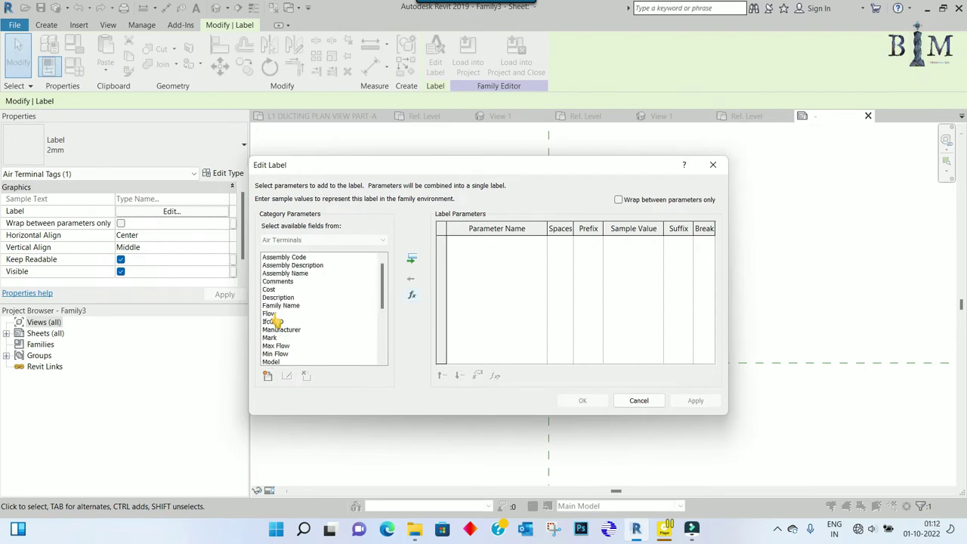
click(272, 313)
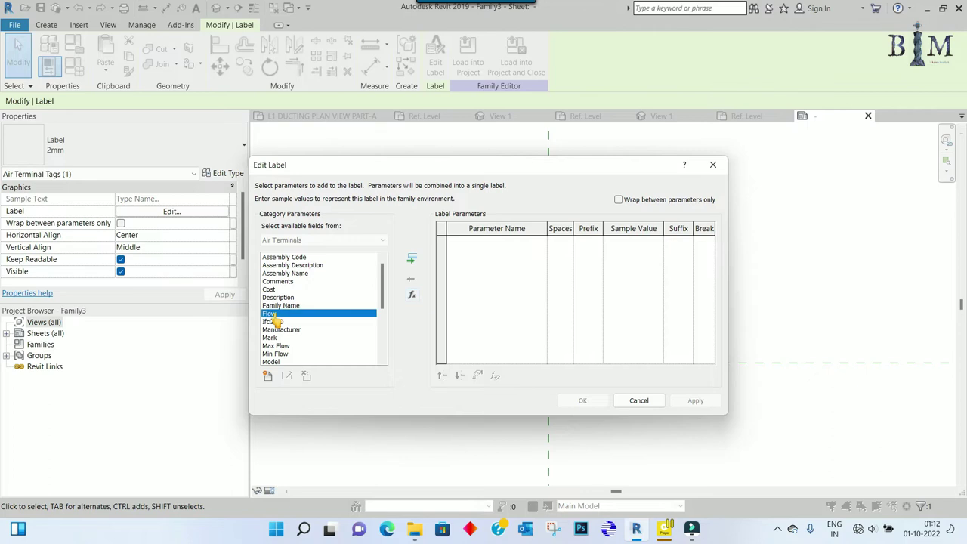
click(411, 258)
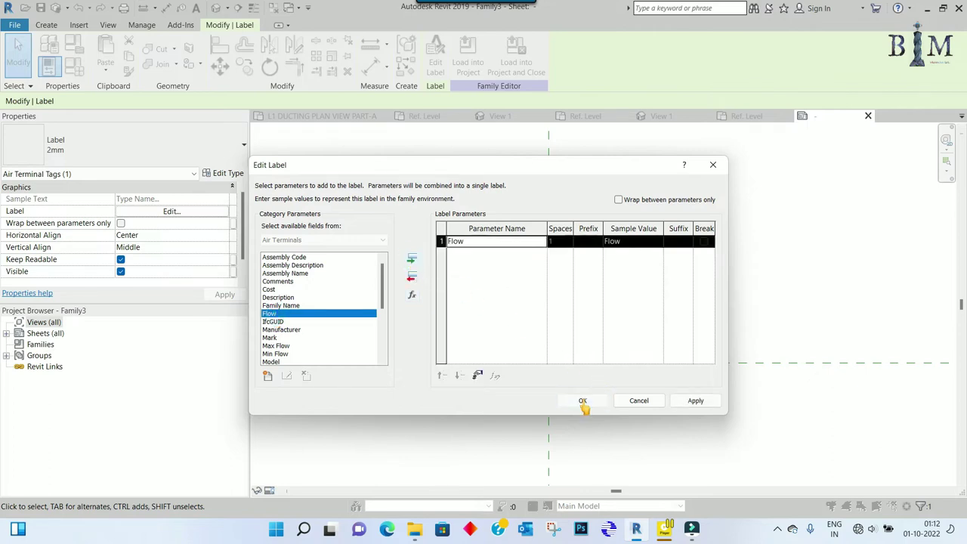
click(583, 401)
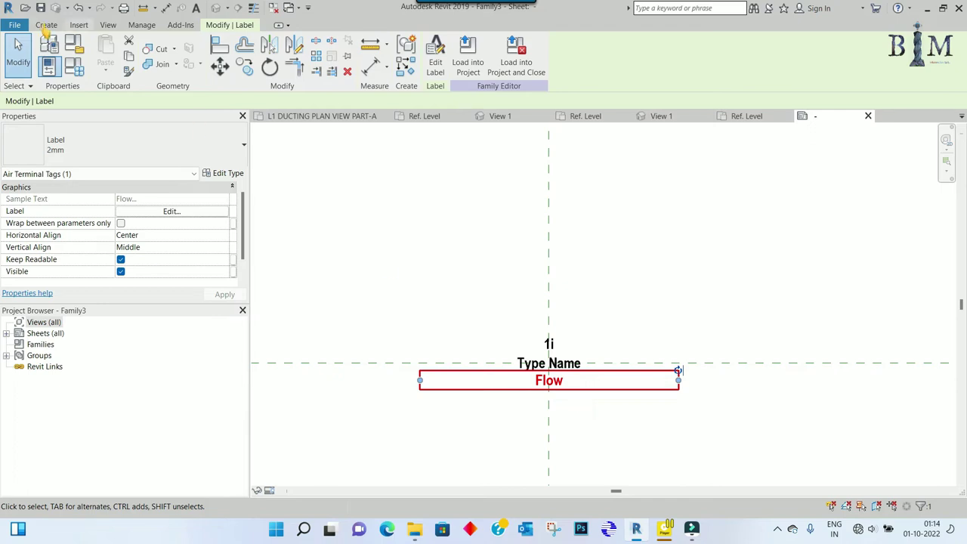
Step: Draw a rectangular line border enclosing all three label rows
click(46, 25)
click(102, 50)
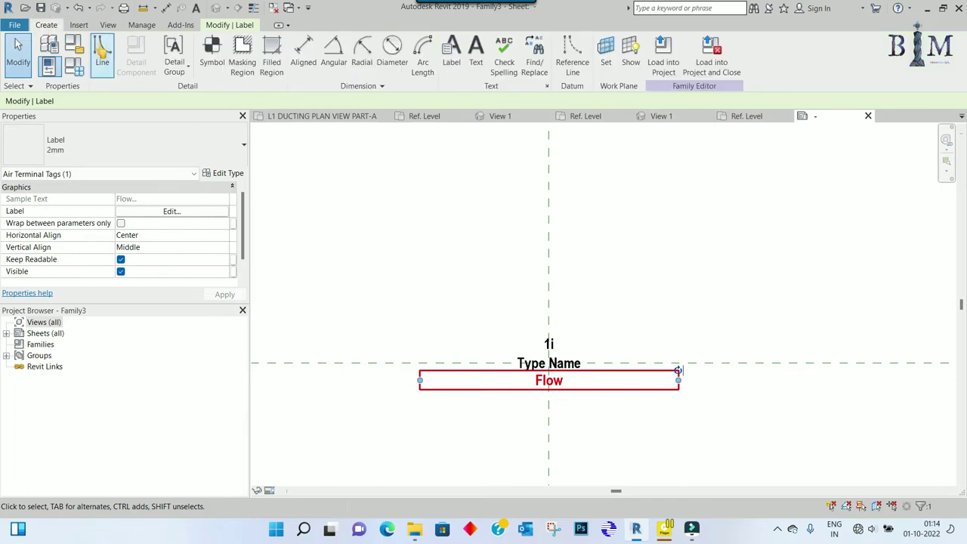
click(445, 43)
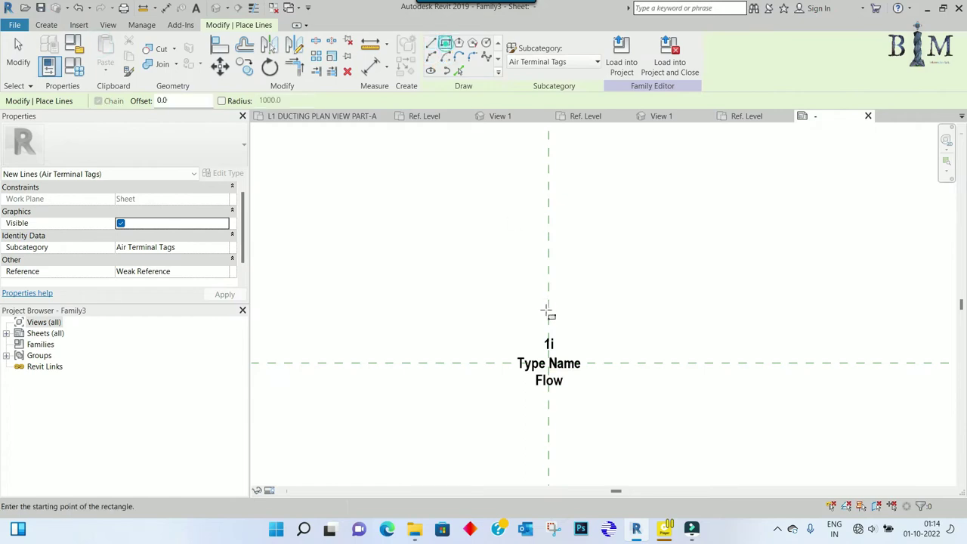
click(499, 330)
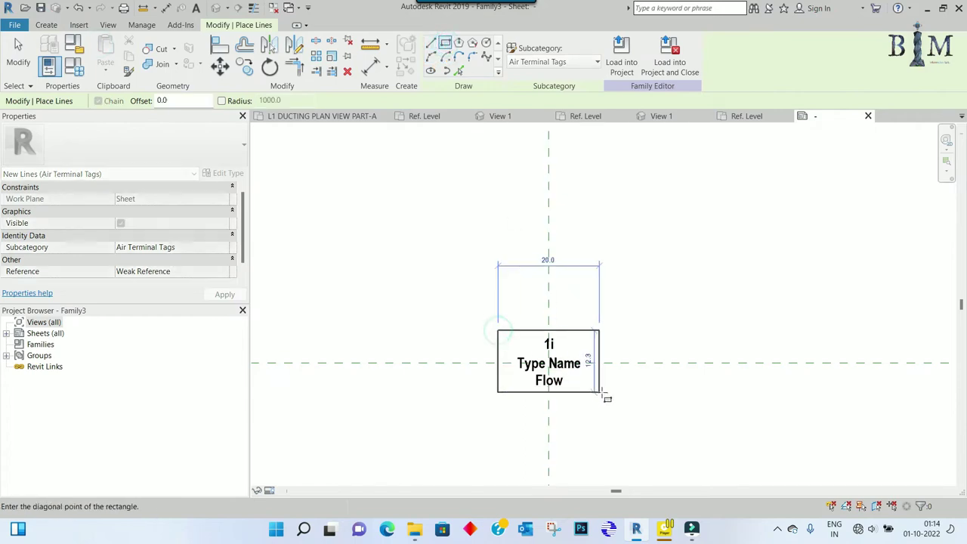
click(607, 395)
key(Escape)
key(Escape)
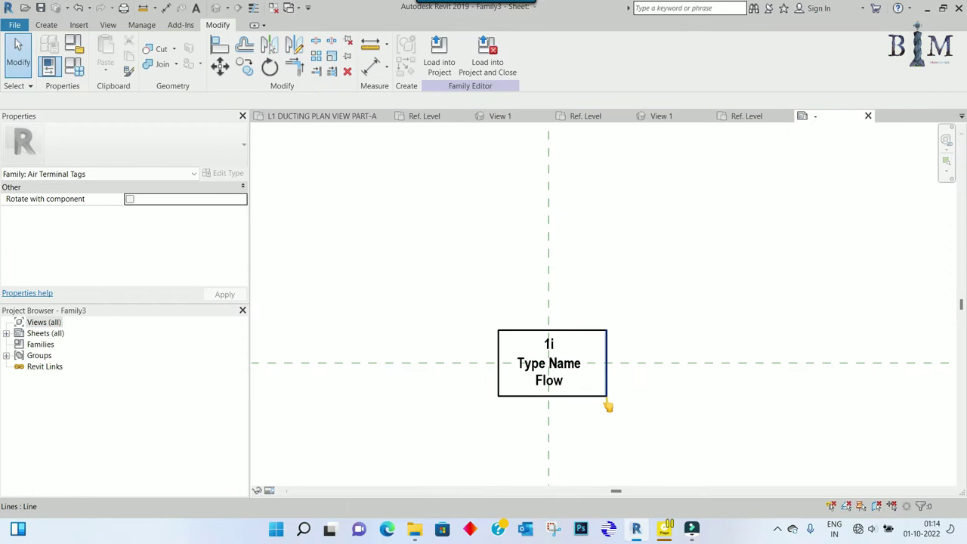
Step: Add an EQ dimension from the box's top edge through the plane to its bottom edge
key(d)
key(i)
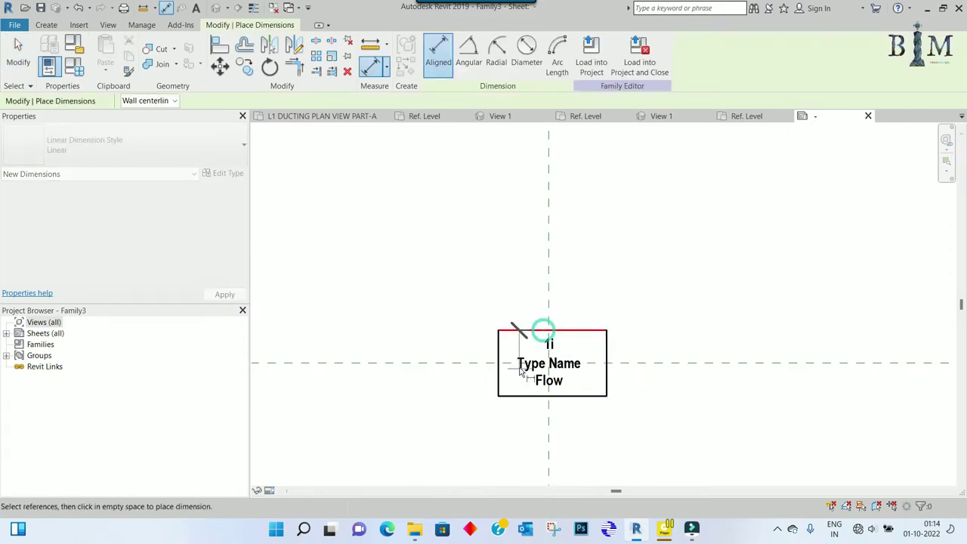
click(526, 364)
click(502, 396)
click(466, 397)
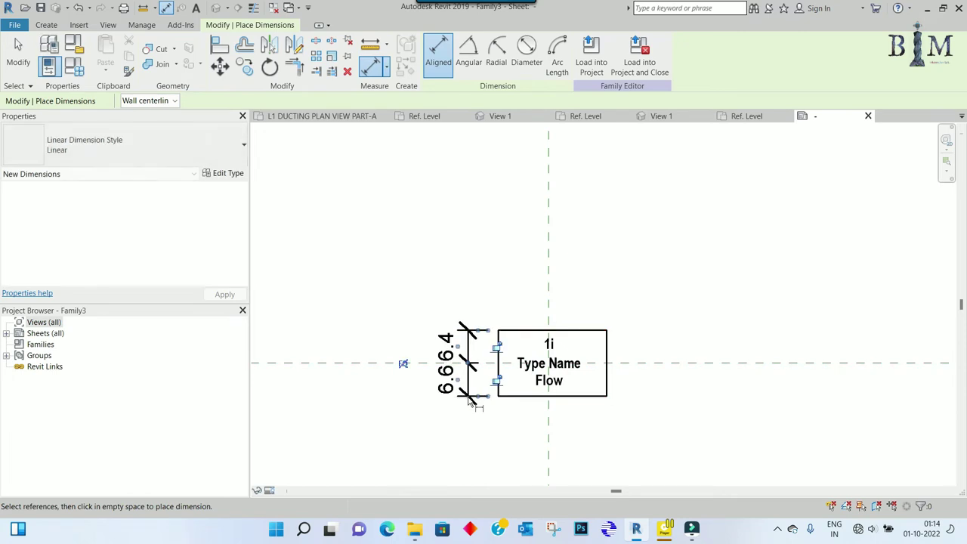
click(402, 364)
click(462, 338)
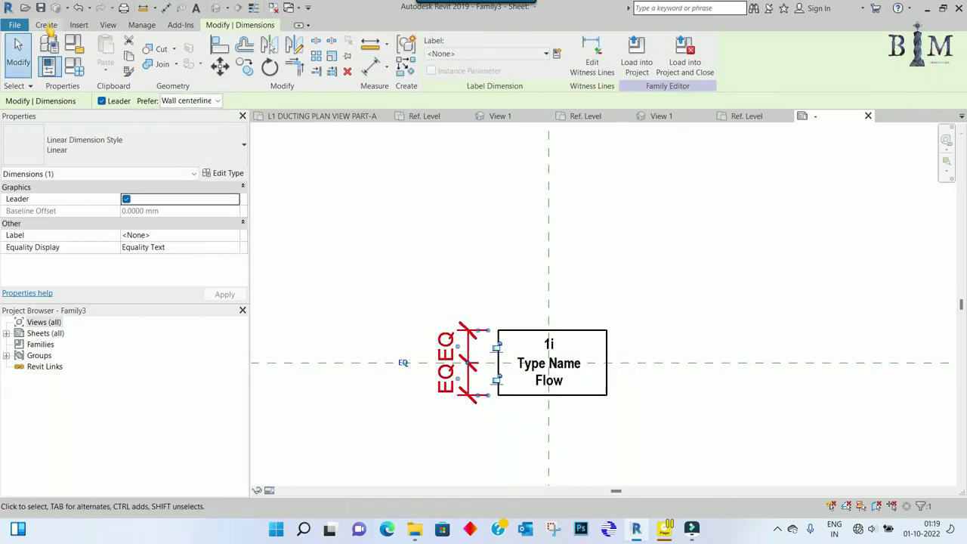
click(47, 25)
Step: Draw two horizontal divider lines across the tag box
click(102, 53)
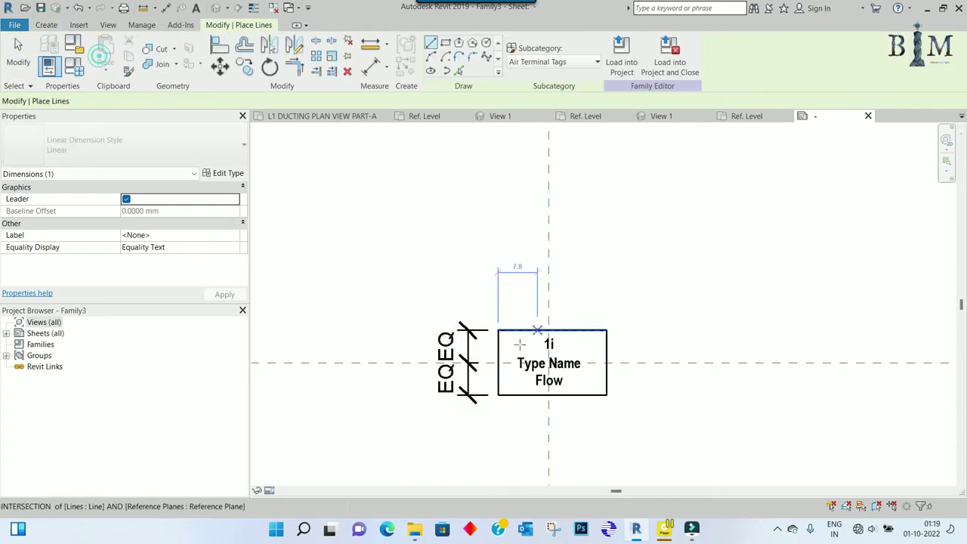
scroll(519, 345, up, 3)
click(481, 356)
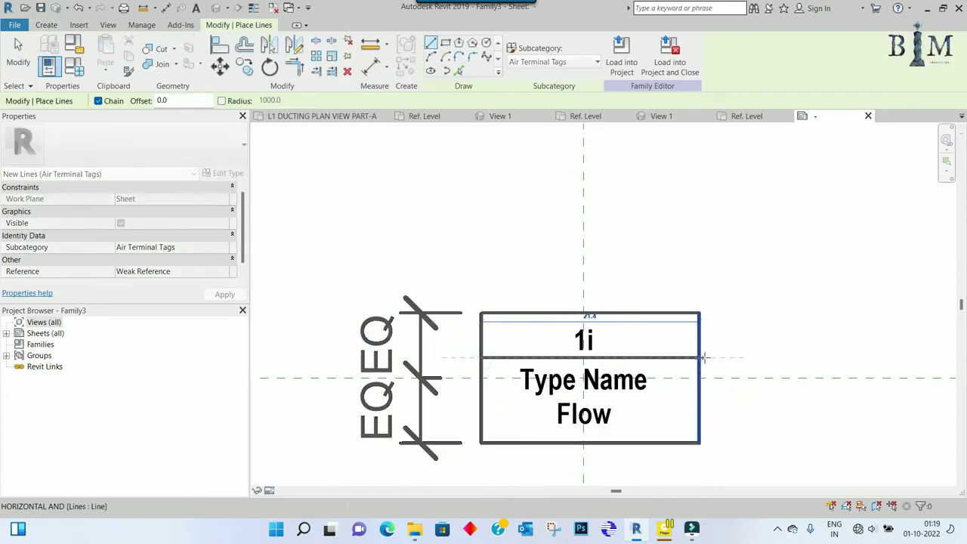
click(702, 357)
click(481, 402)
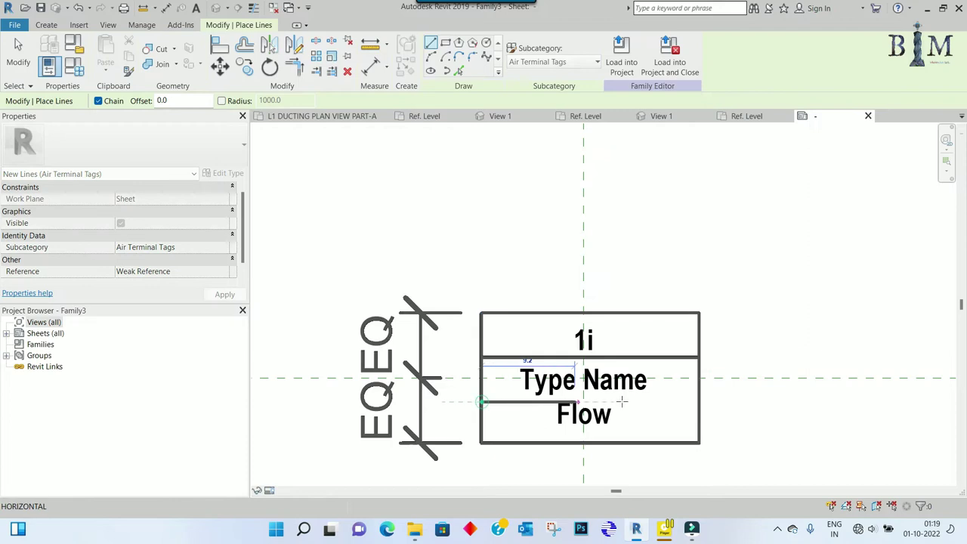
click(700, 402)
key(Escape)
key(Escape)
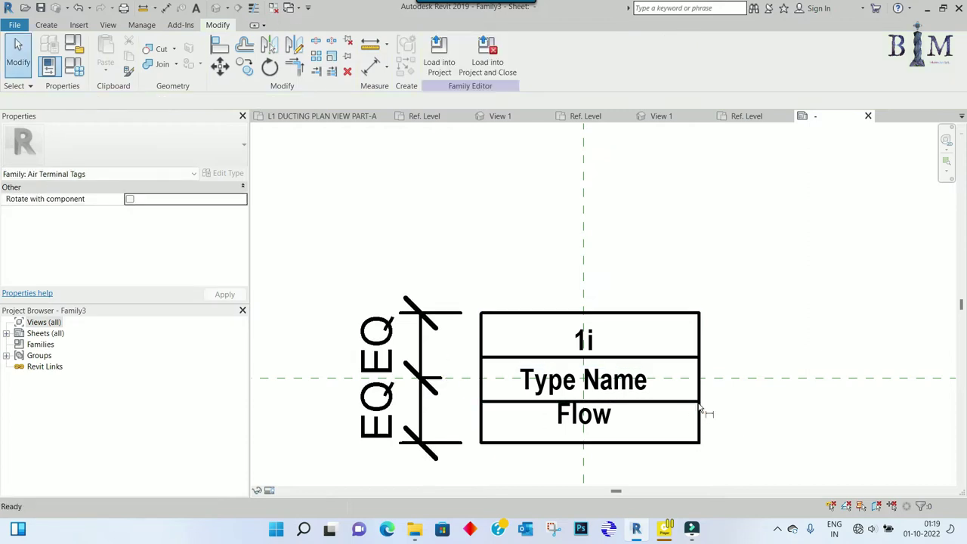
Step: Dimension the top, both dividers and bottom line on the right, and set it to EQ
key(d)
key(i)
click(639, 312)
click(643, 360)
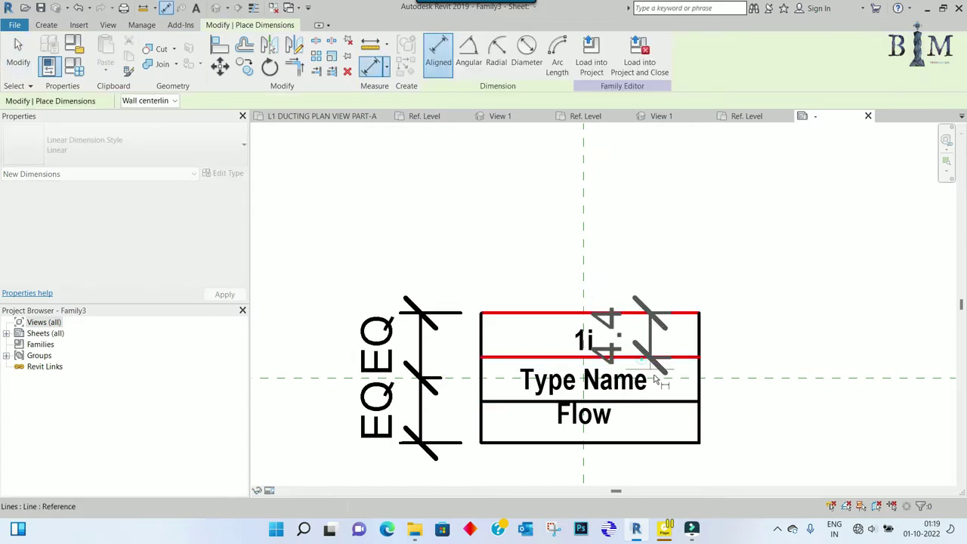
click(671, 403)
click(669, 443)
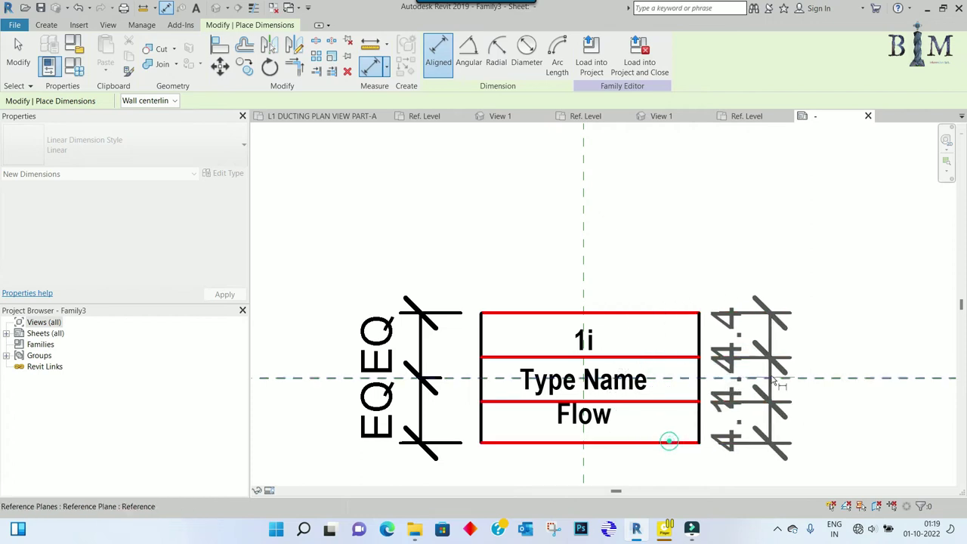
click(790, 340)
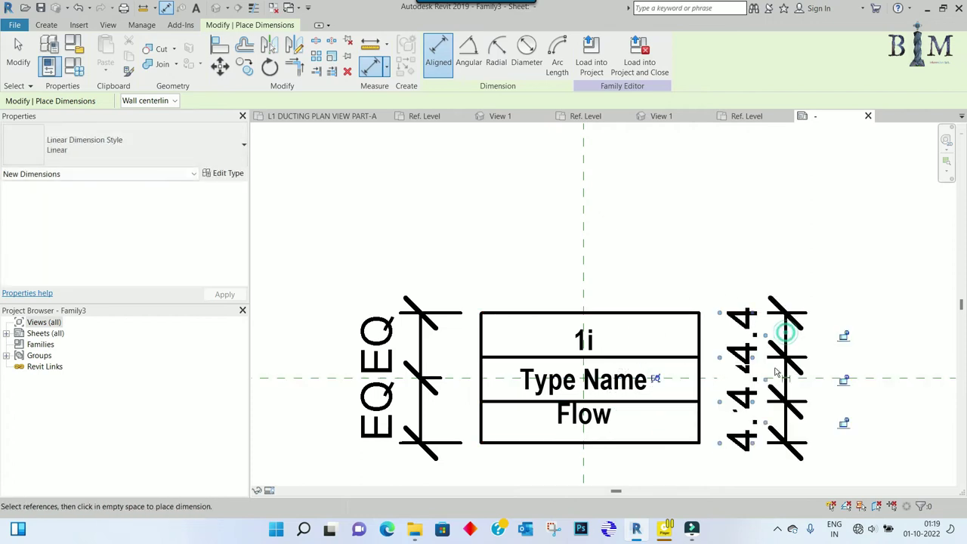
click(656, 379)
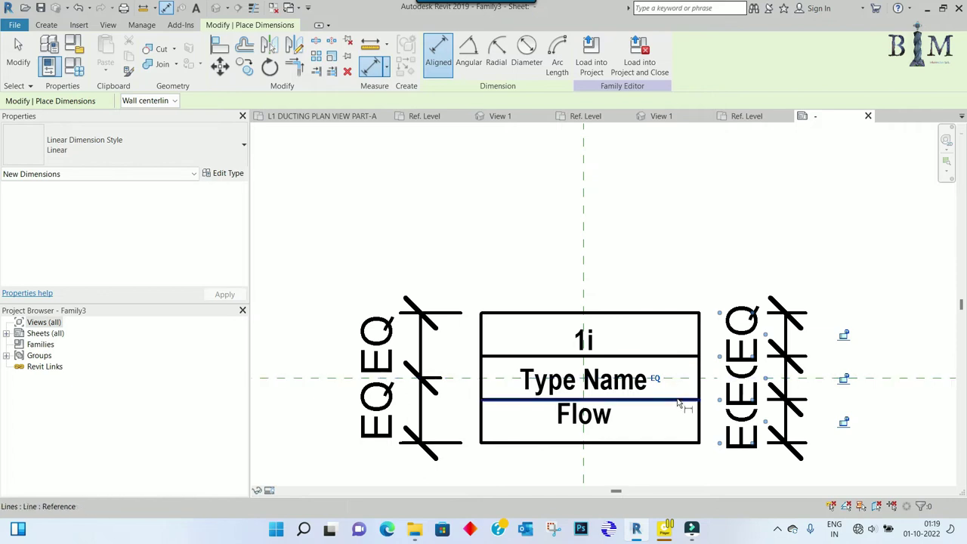
key(Escape)
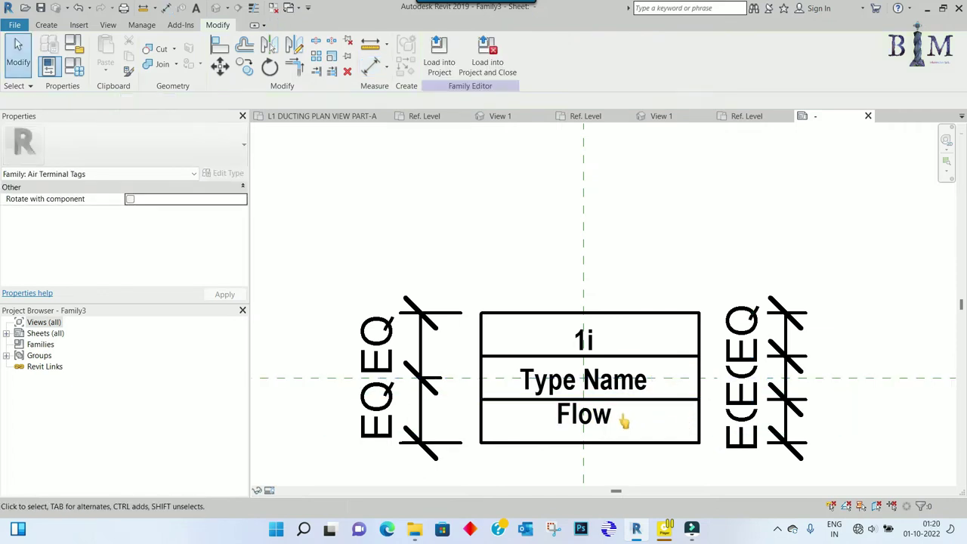
Step: Narrow the Type Name label so it fits within its row of the box
click(611, 423)
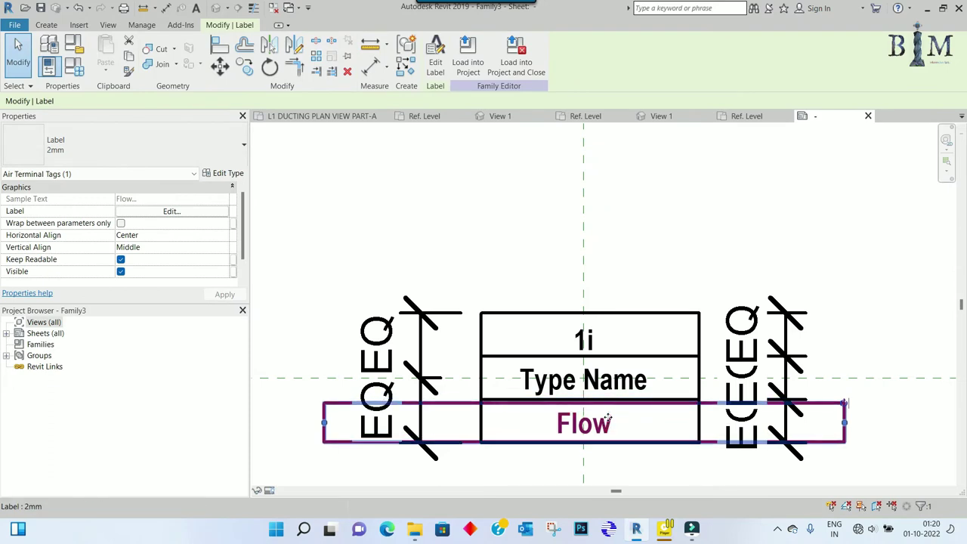
scroll(609, 420, up, 2)
key(Escape)
click(578, 266)
click(595, 342)
scroll(596, 340, down, 3)
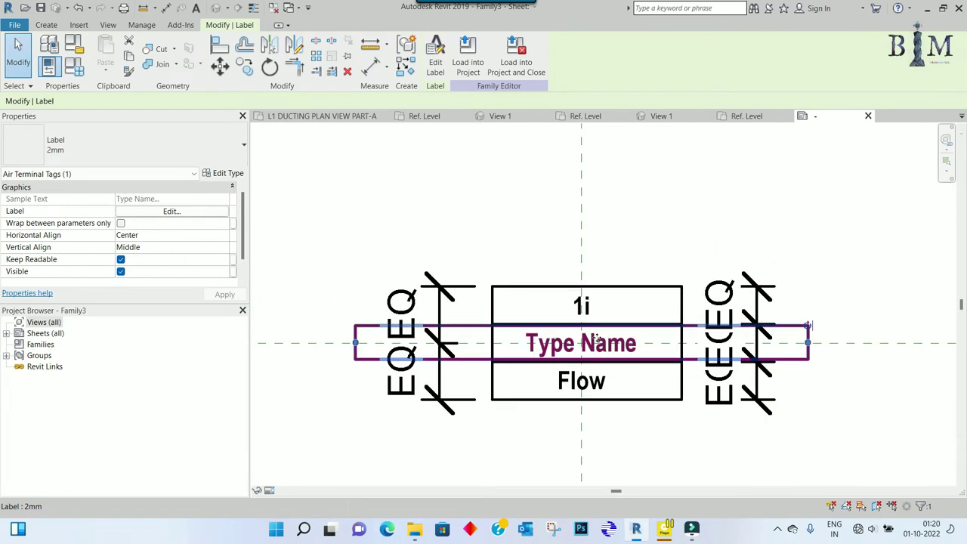
mouse_move(355, 343)
mouse_down()
mouse_move(490, 343)
mouse_move(478, 339)
mouse_up()
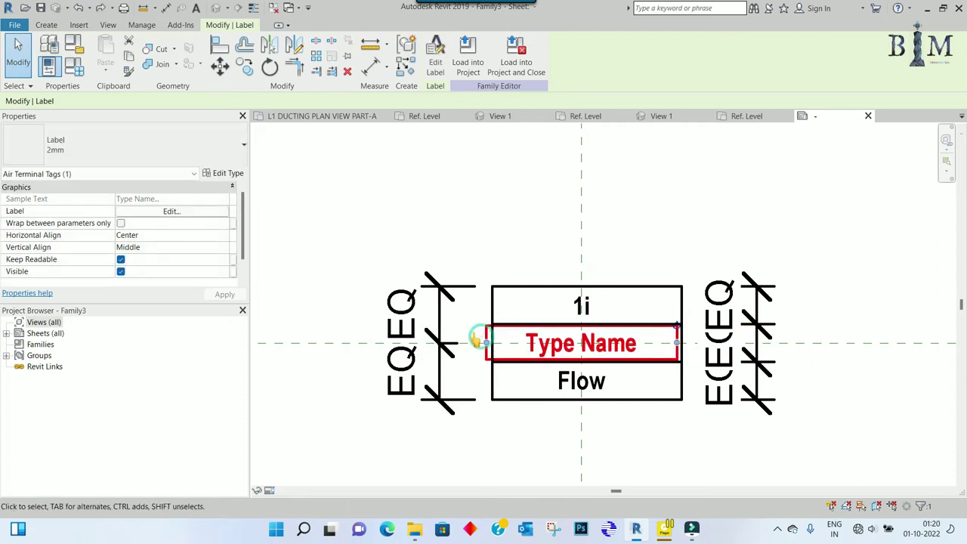
Step: Shift the 1i label inside the box outline and narrow the Flow label to fit its row
scroll(475, 339, up, 3)
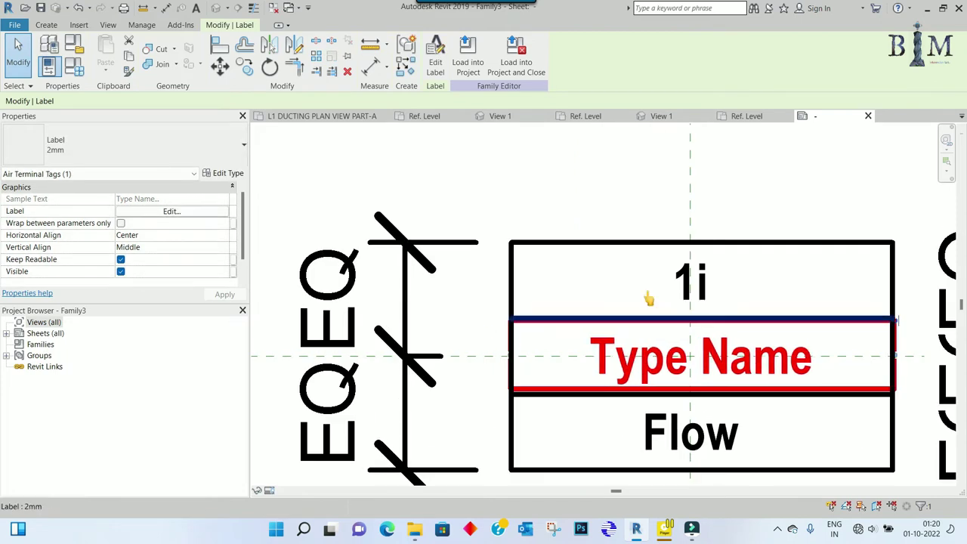
click(680, 276)
scroll(674, 277, down, 1)
scroll(674, 276, down, 1)
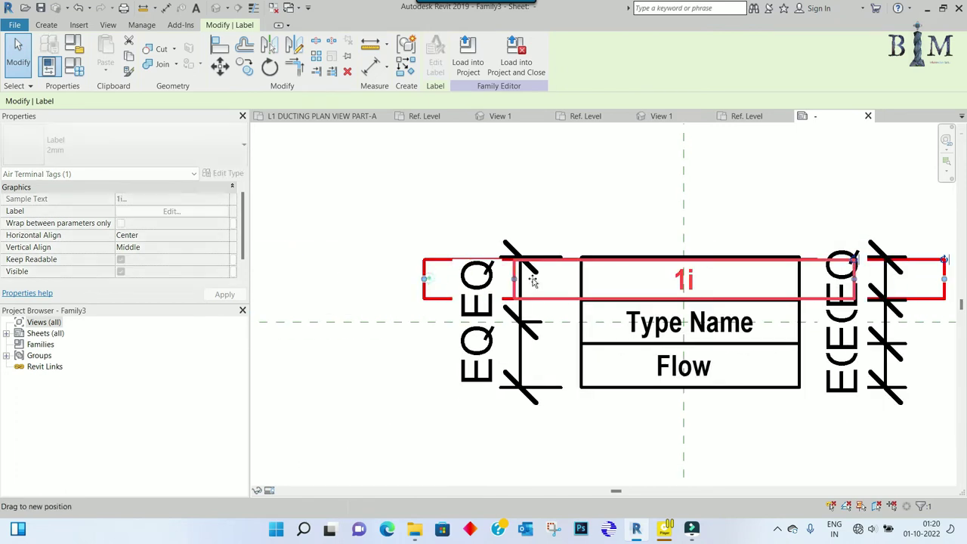
scroll(582, 284, up, 1)
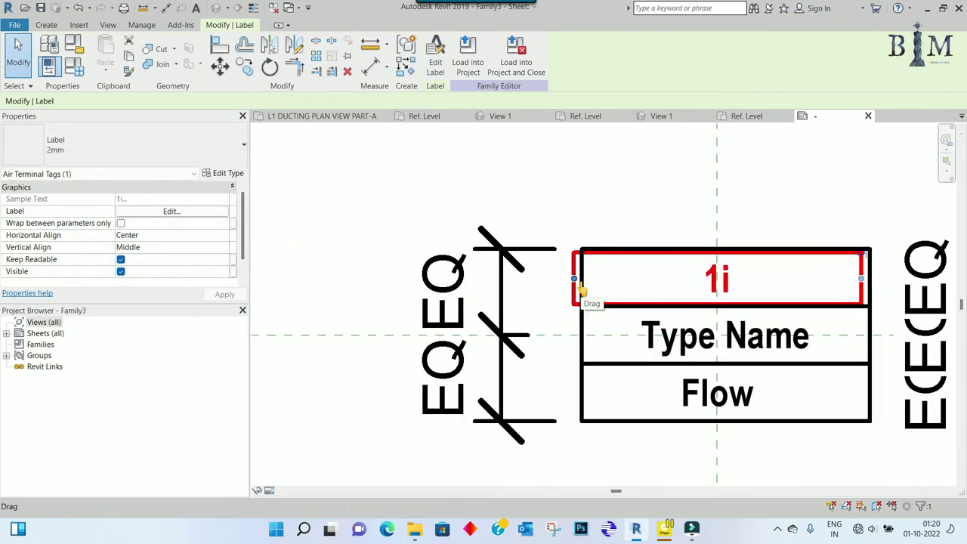
scroll(582, 289, up, 1)
drag(582, 289, 589, 290)
scroll(582, 289, down, 1)
scroll(589, 318, down, 1)
scroll(596, 343, up, 1)
click(678, 360)
drag(369, 366, 568, 369)
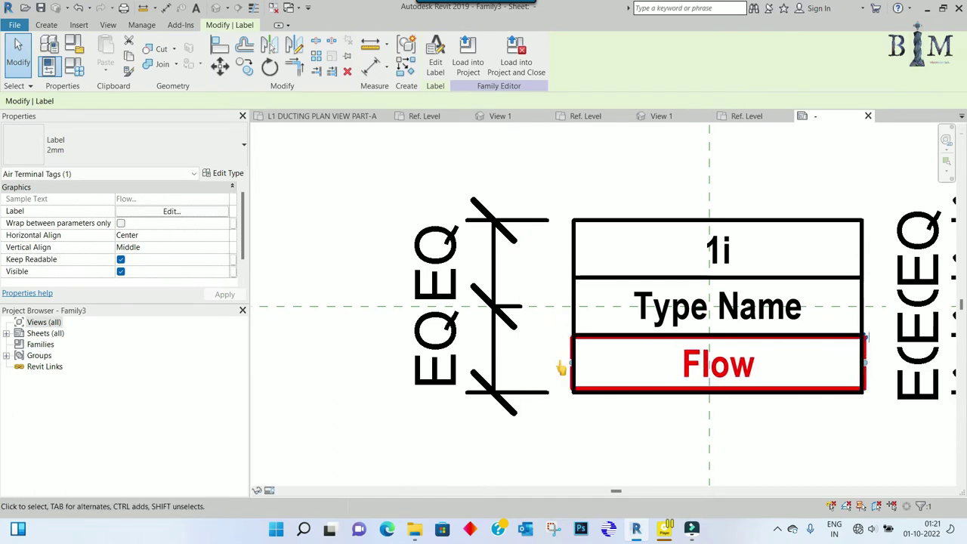
scroll(561, 367, down, 4)
Step: Save the family as 'Air terminal Tag' and load it into Tower MEP.rvt
click(493, 323)
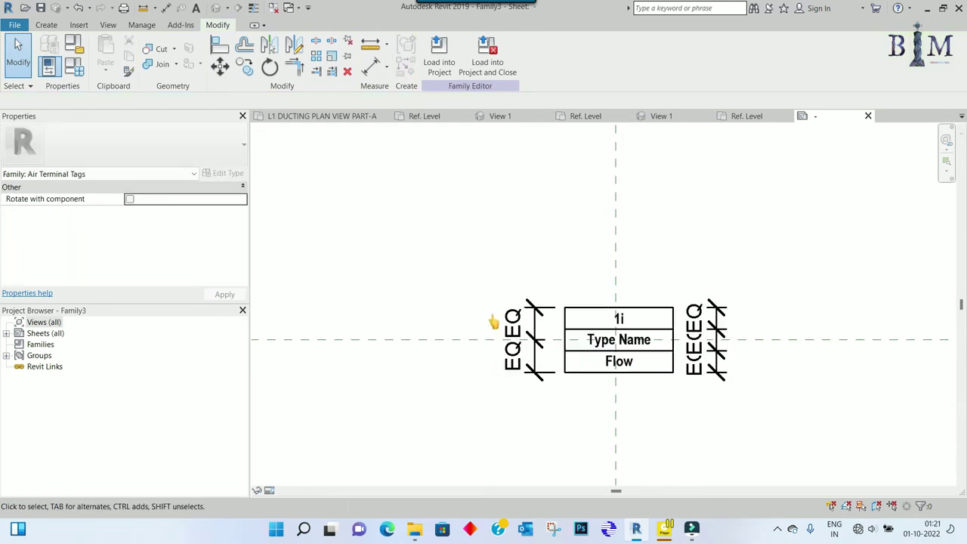
click(15, 25)
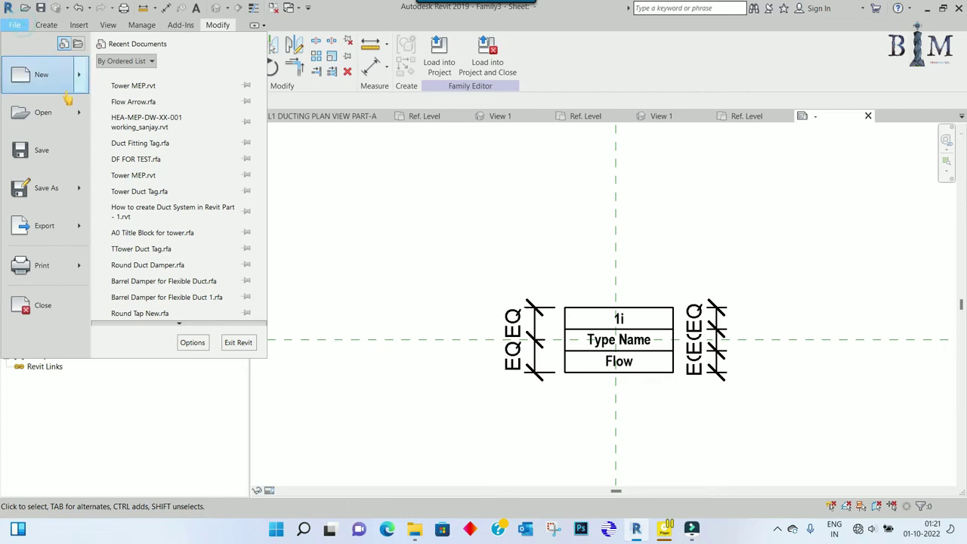
click(68, 155)
text(Air terminal Tag)
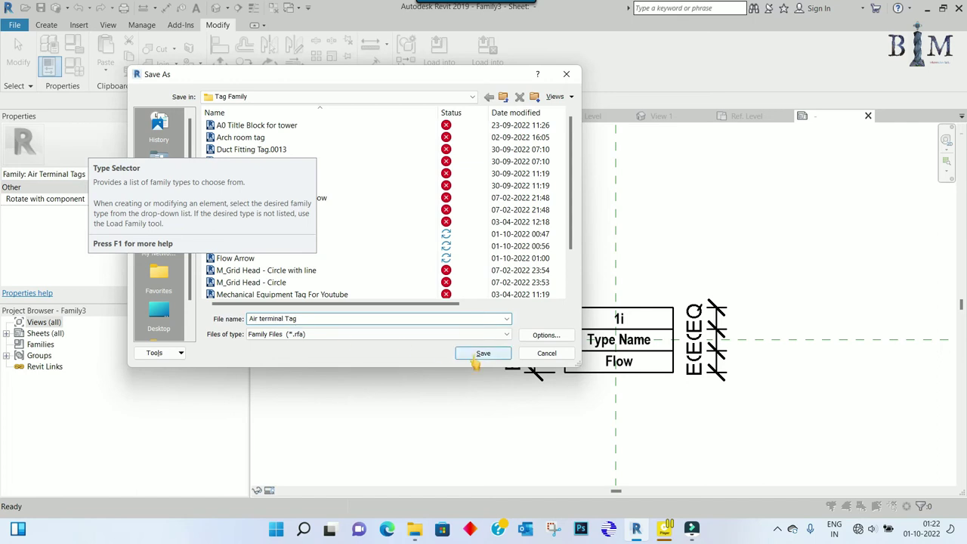
click(482, 352)
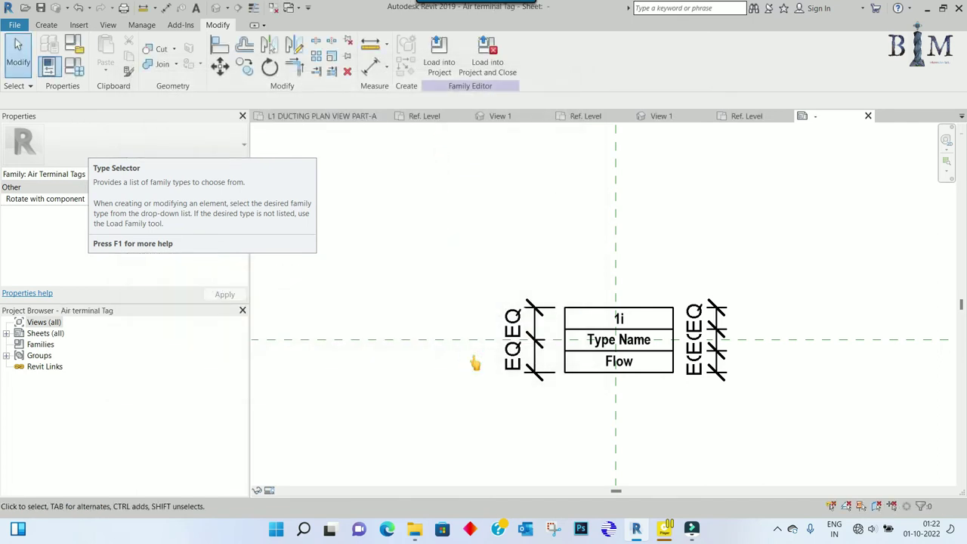
click(439, 56)
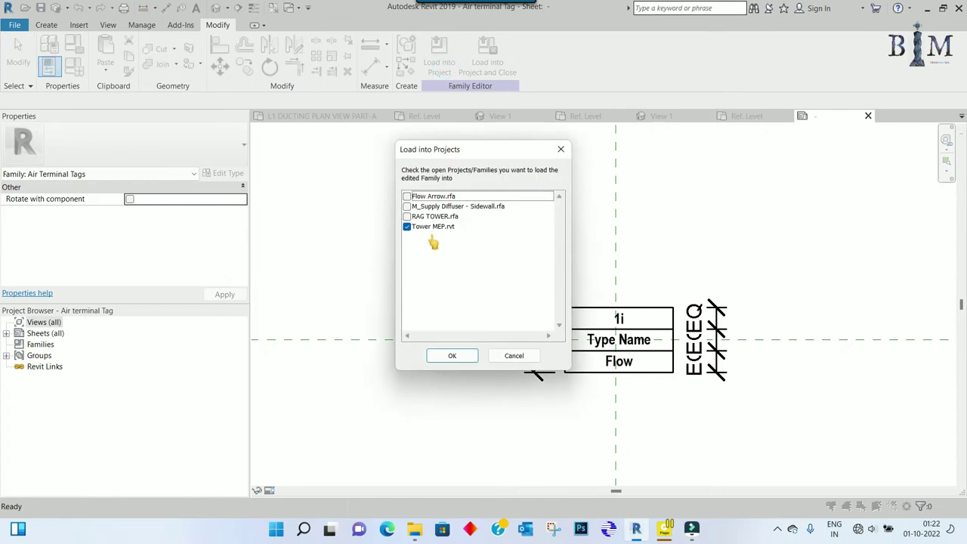
click(454, 356)
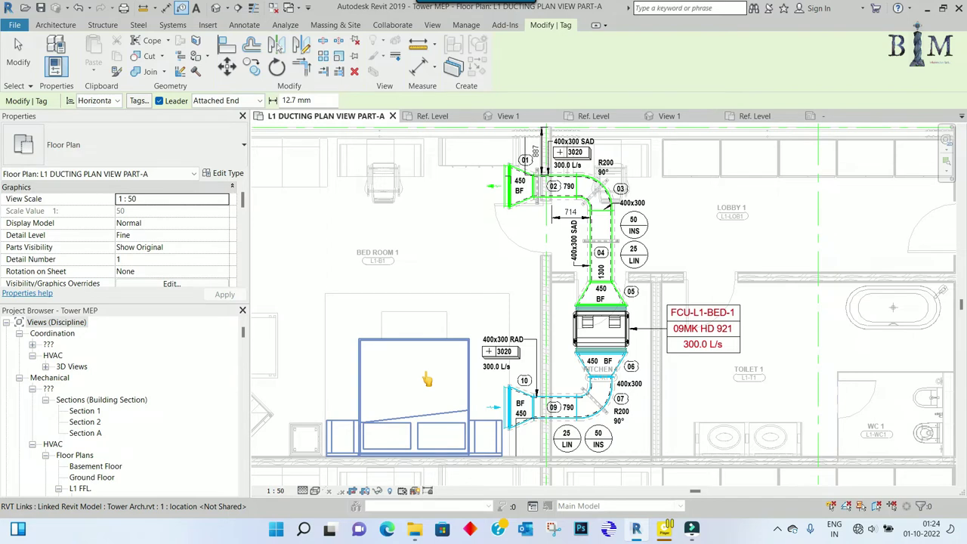
Step: Tag the return grille and drag the tag left of it with a leader
click(505, 400)
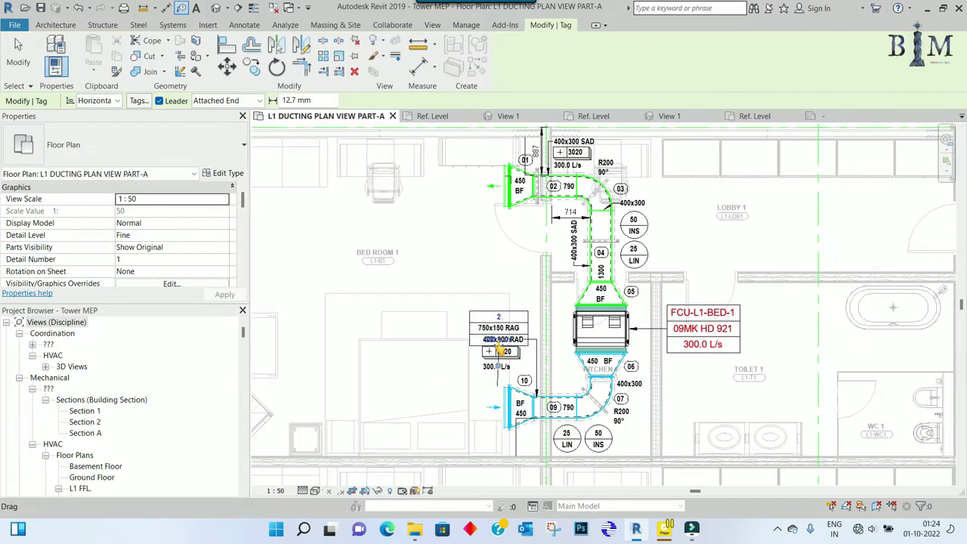
drag(499, 352, 422, 414)
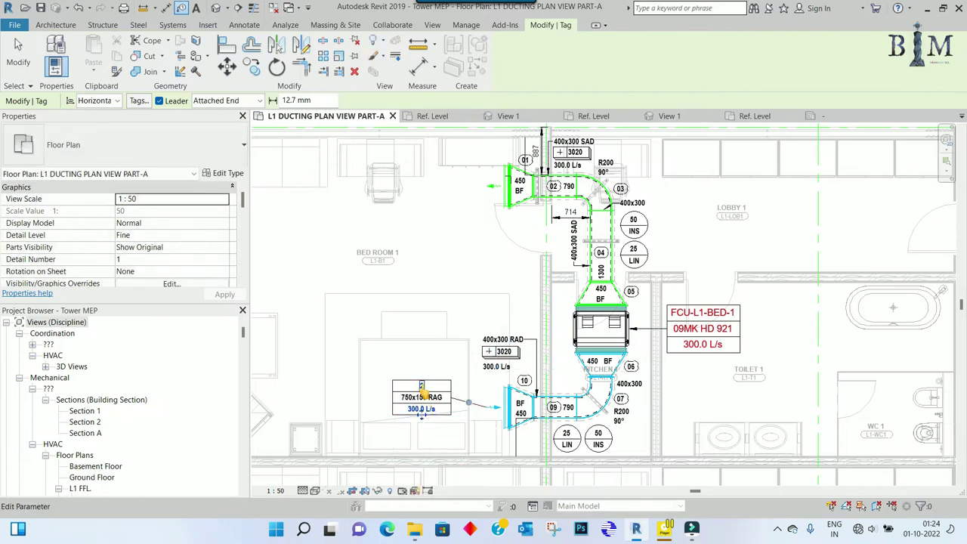
scroll(421, 418, up, 2)
scroll(422, 419, up, 1)
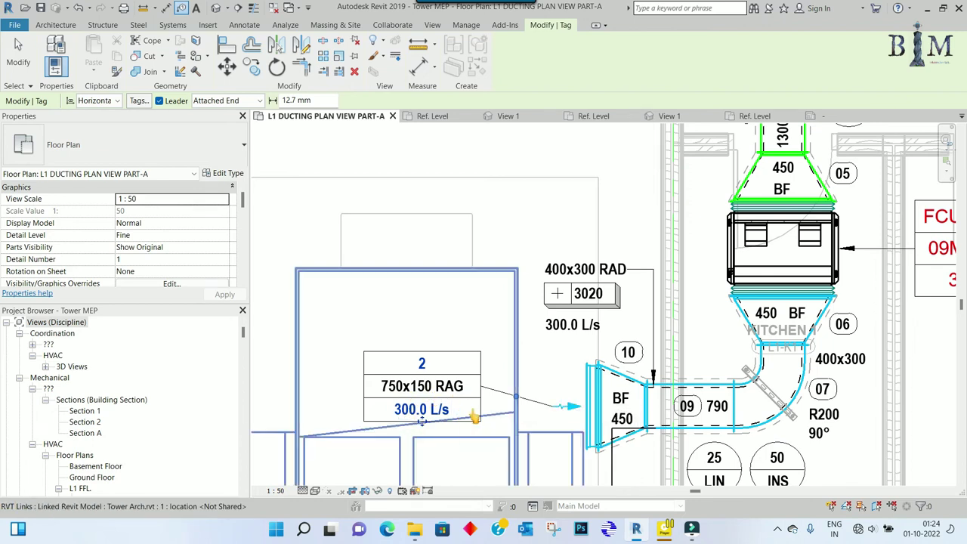
key(Escape)
Step: Set the return air grille's Mark property to RAG-1
click(575, 409)
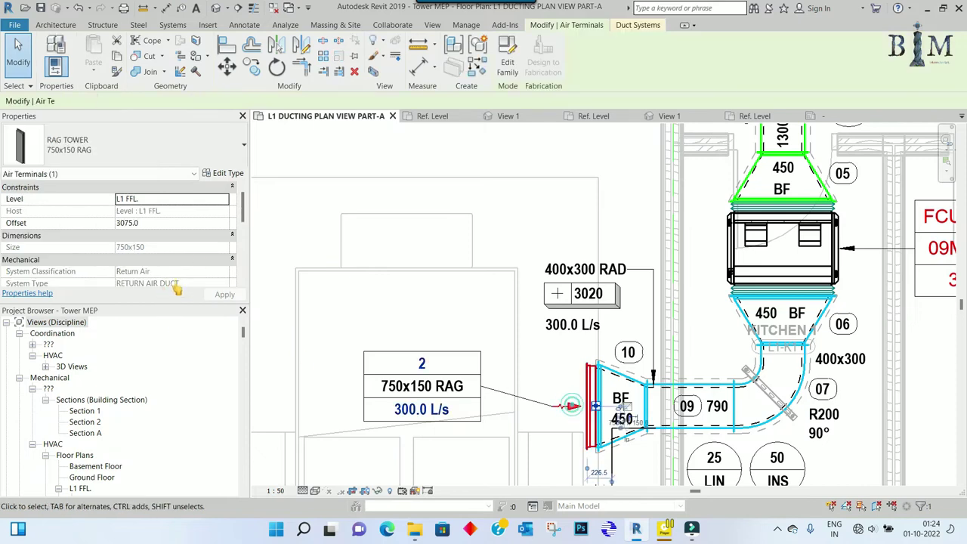
scroll(177, 246, down, 3)
scroll(176, 246, down, 2)
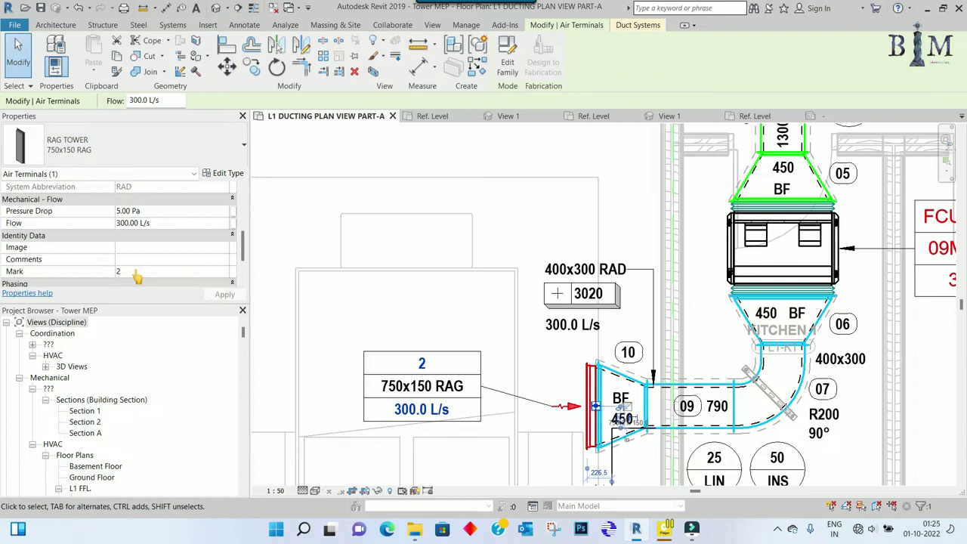
click(135, 272)
text(RAG-1)
click(220, 294)
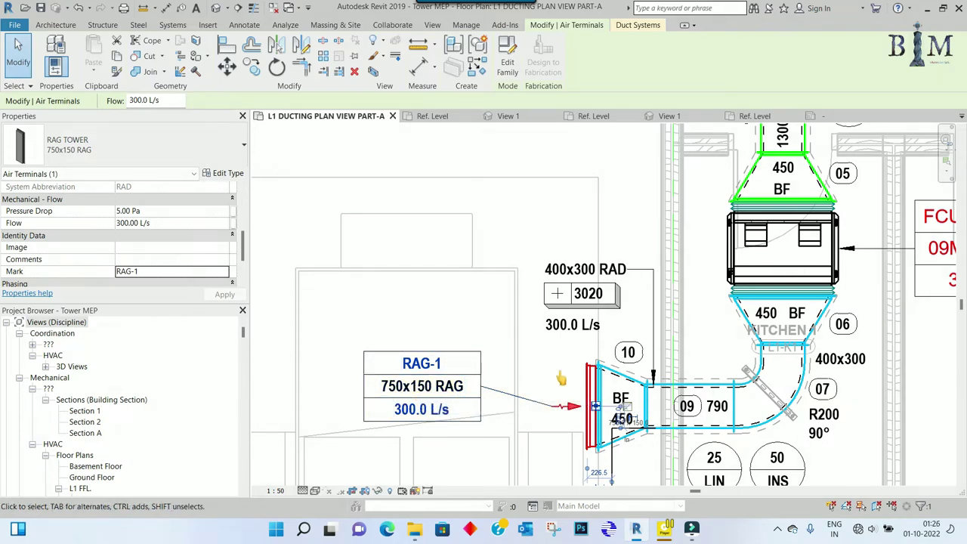
Step: Rename the return grille's type to 750x150 in Type Properties
click(223, 174)
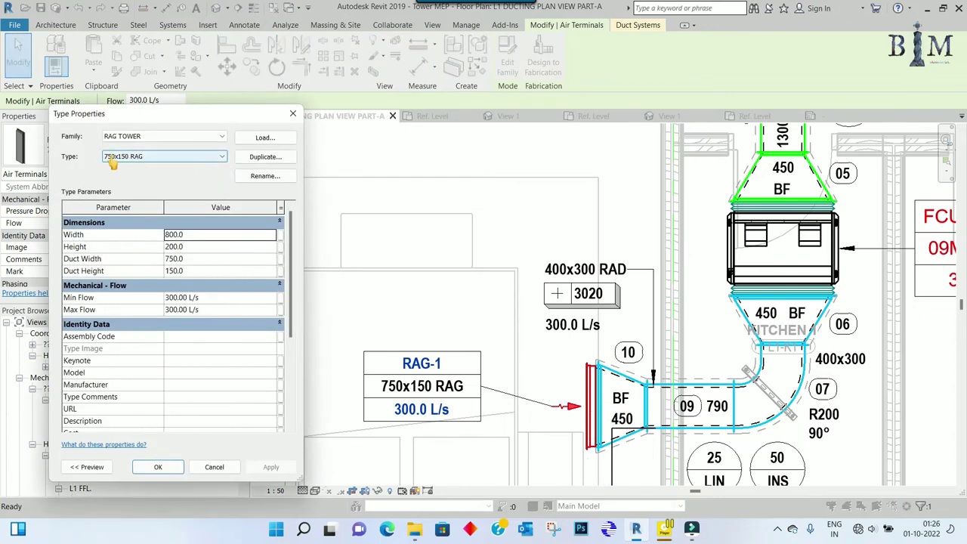
click(260, 175)
click(187, 299)
click(187, 299)
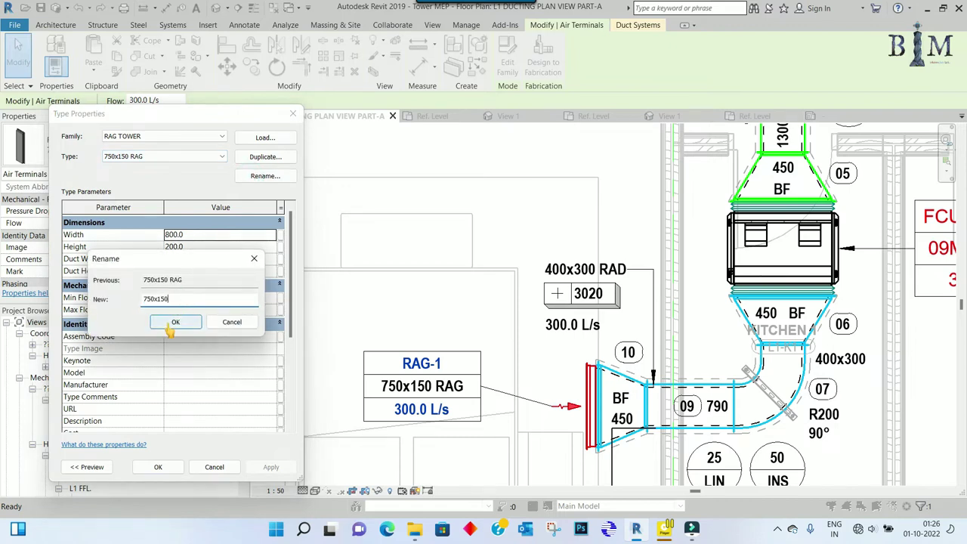
click(173, 322)
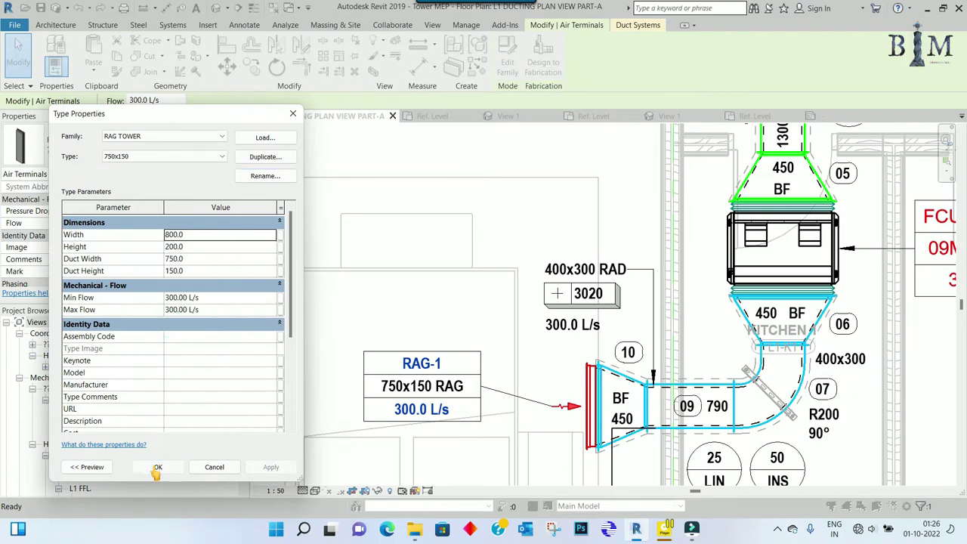
click(158, 467)
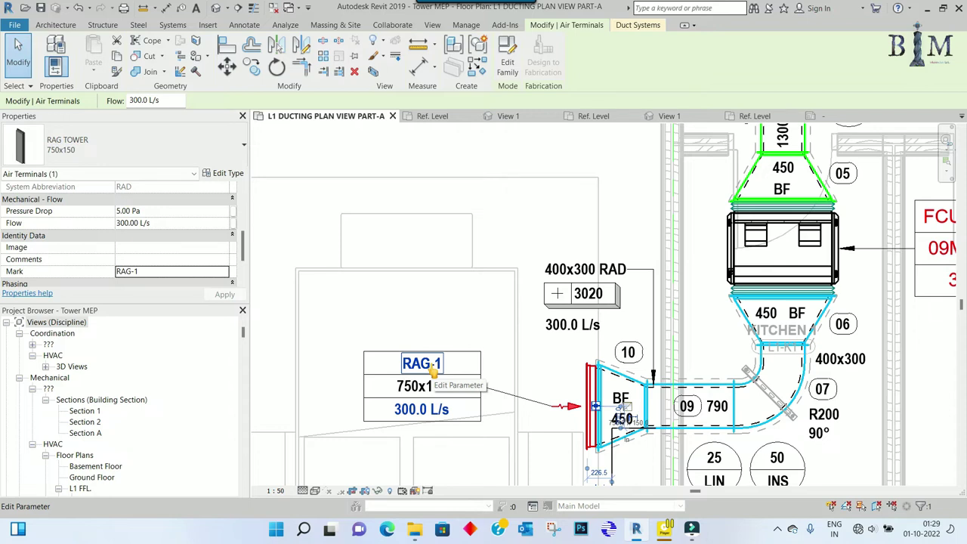
Step: Edit the tag's mark label to L1-B1-RAG-1 and select the tag
click(399, 362)
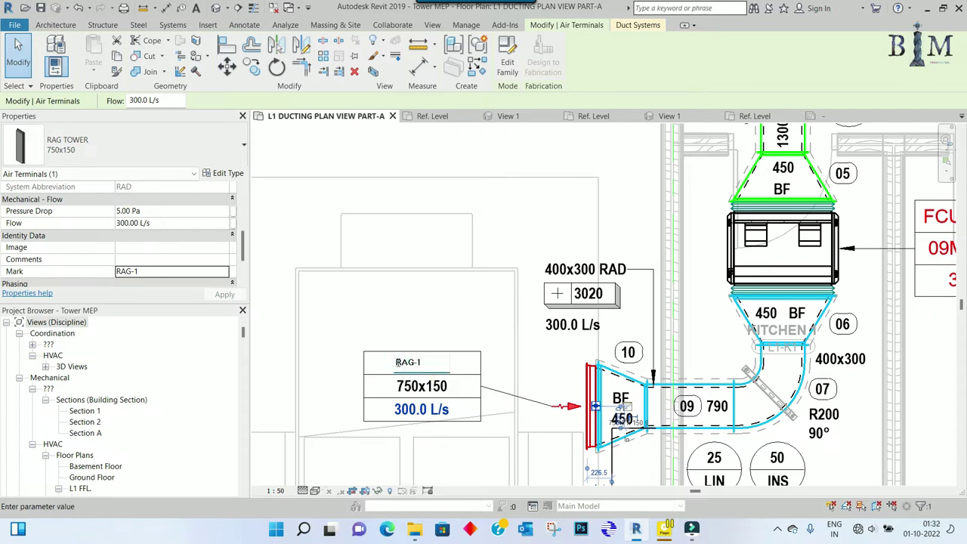
text(L1-)
scroll(403, 363, down, 2)
scroll(408, 358, down, 1)
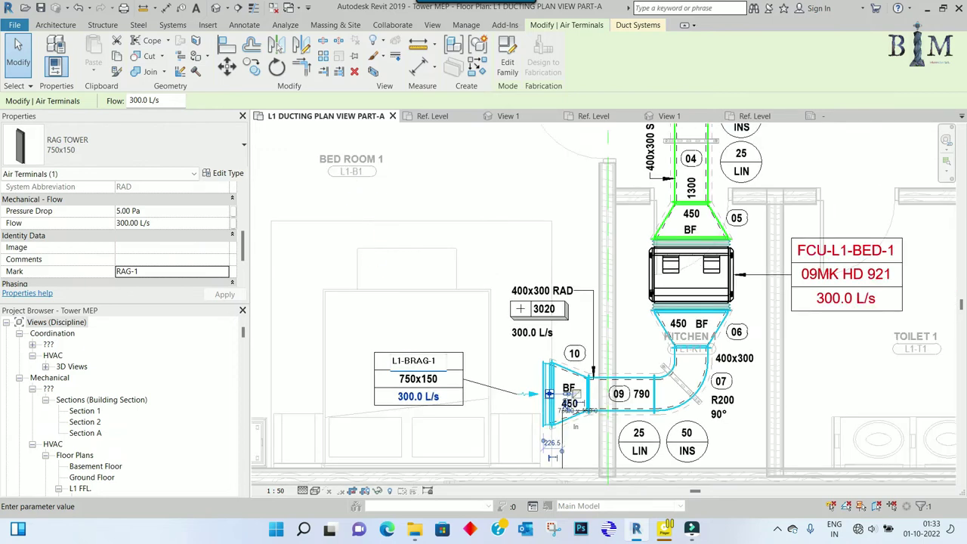
click(422, 333)
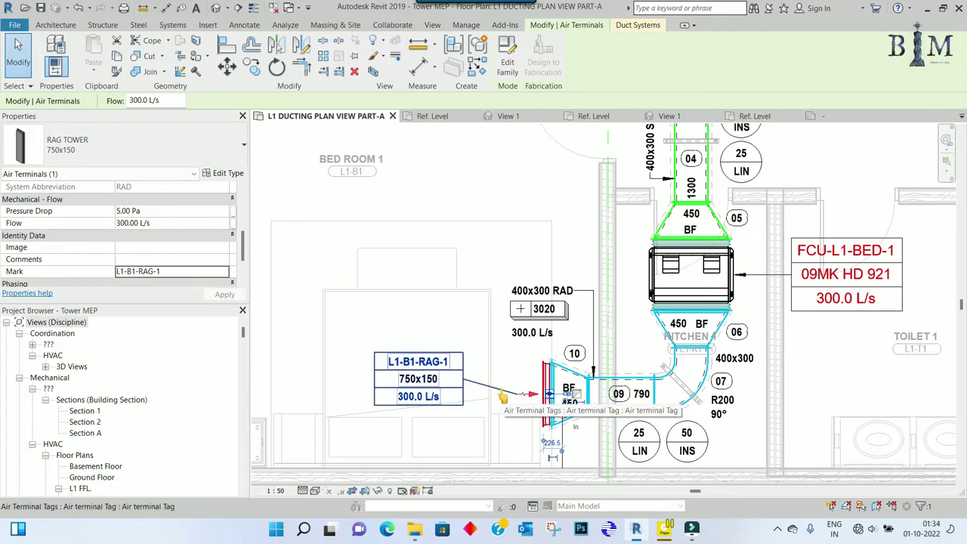
click(503, 395)
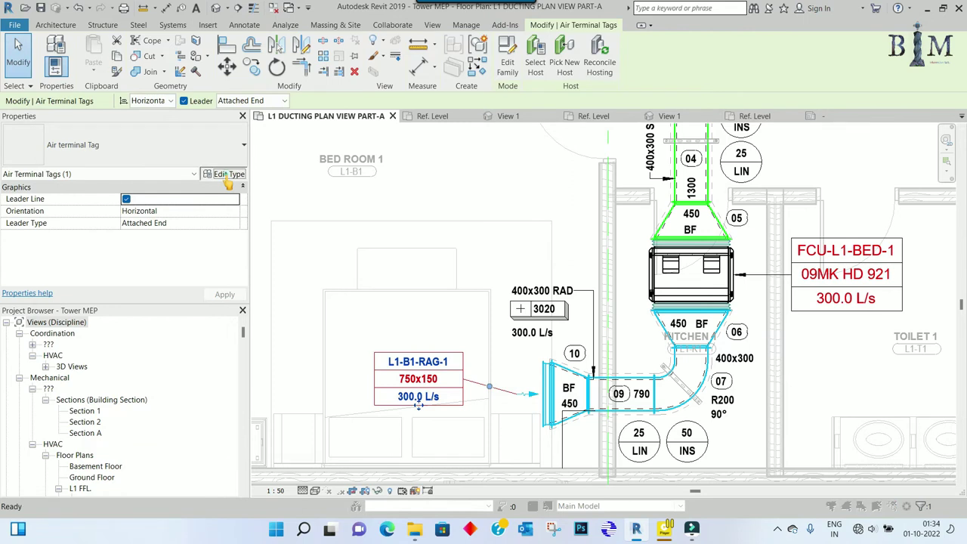
Step: Give the tag type an Arrow Filled 15 Degree arrowhead and make its leader end free
click(226, 177)
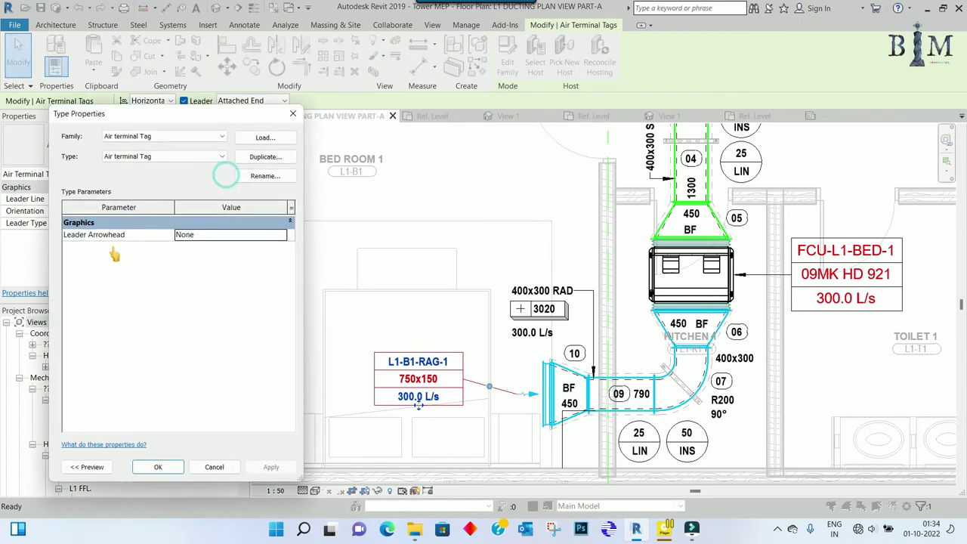
click(281, 235)
click(224, 275)
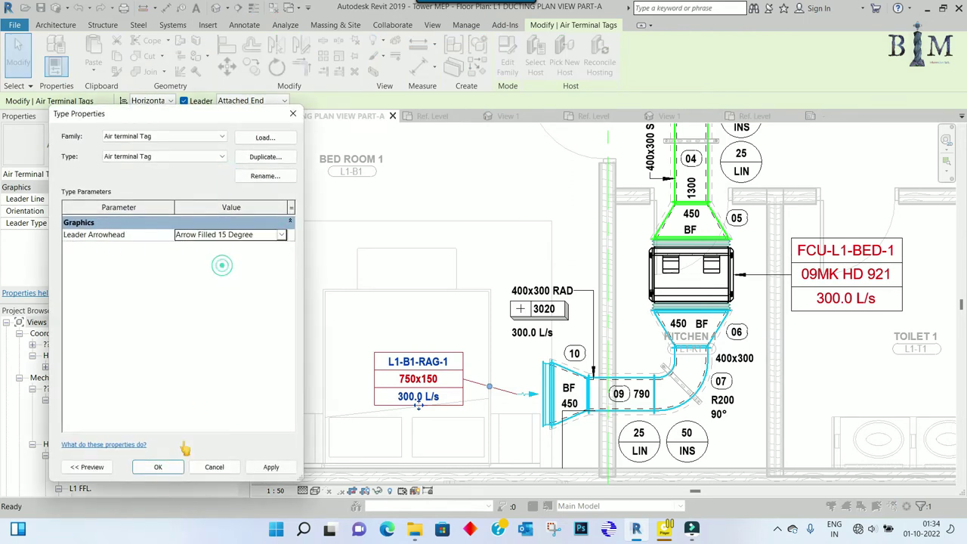
click(158, 467)
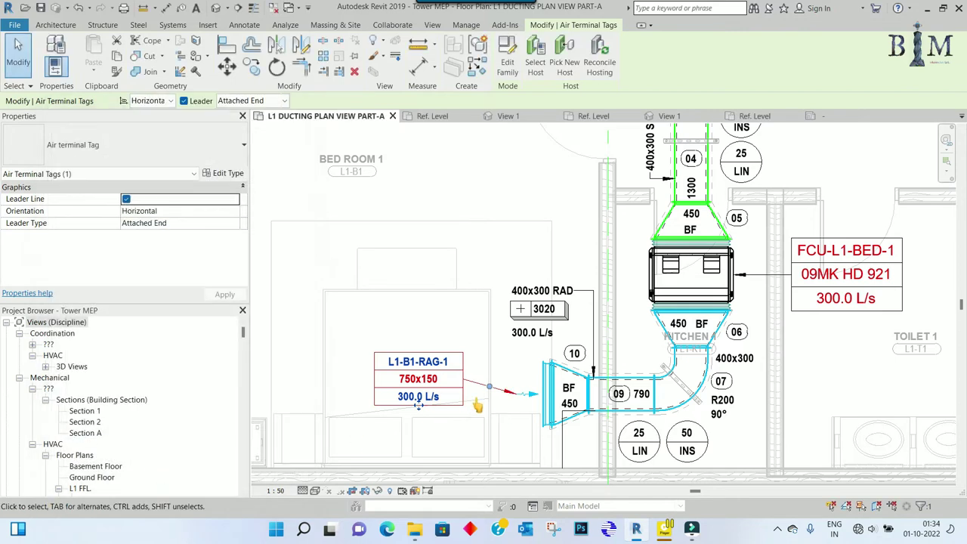
click(256, 103)
click(236, 123)
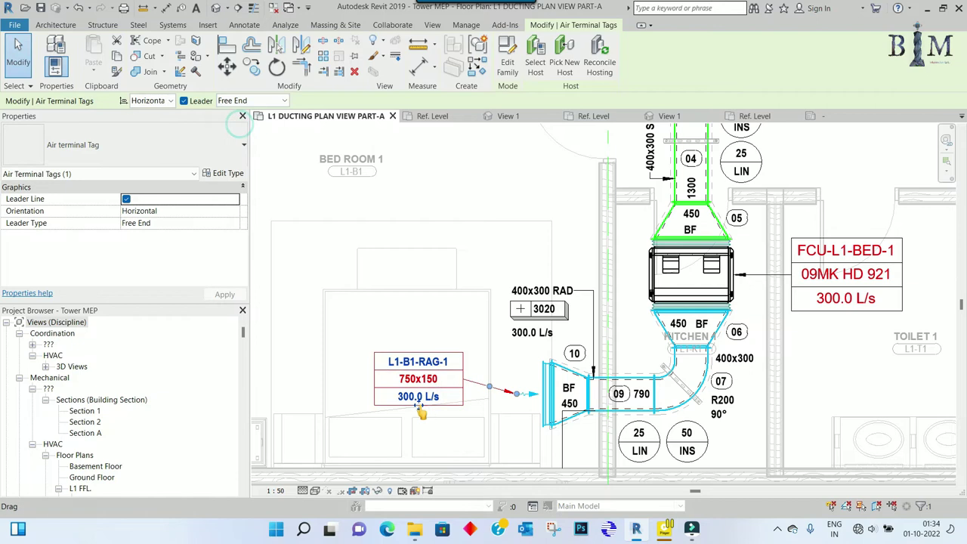
Step: Move the return grille's tag lower and point its leader end at the grille face
drag(421, 421, 414, 462)
scroll(516, 402, up, 2)
drag(548, 419, 555, 404)
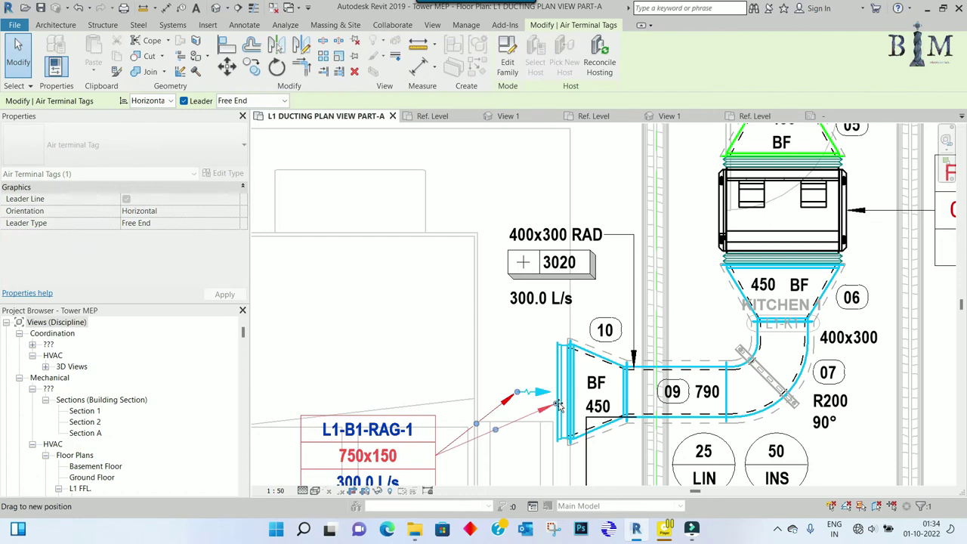
scroll(559, 406, down, 2)
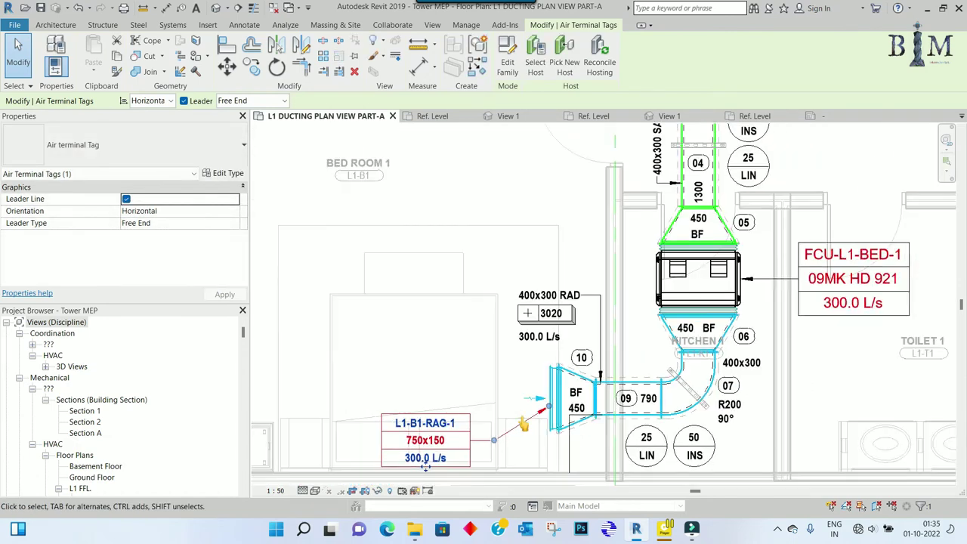
scroll(523, 425, down, 1)
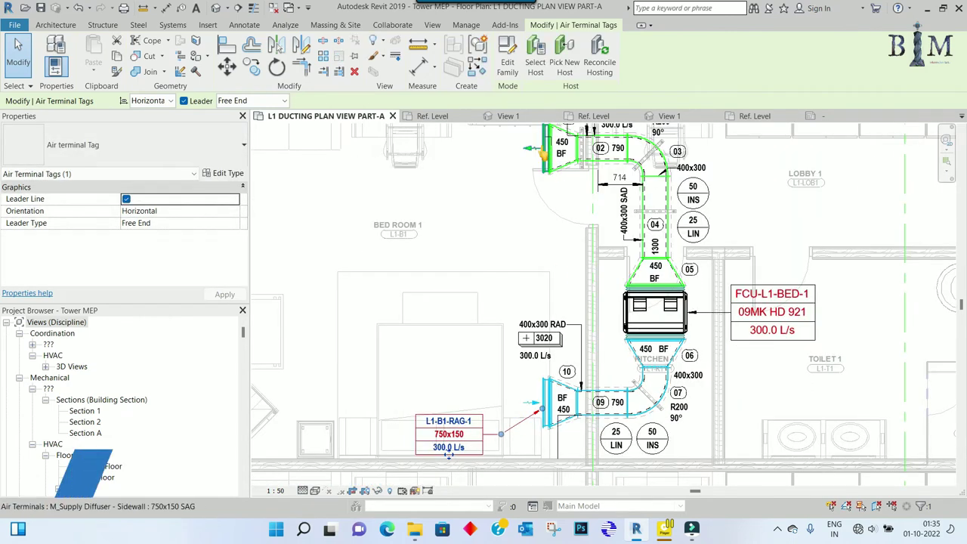
Step: Tag the supply diffuser with CS and move the new 750x150 SAG tag up-left above it
key(c)
key(s)
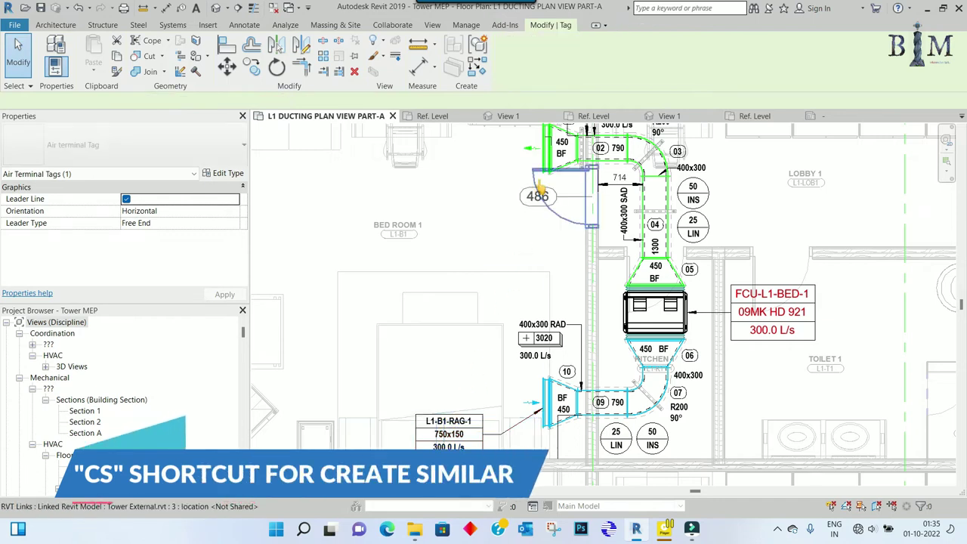
drag(536, 162, 542, 268)
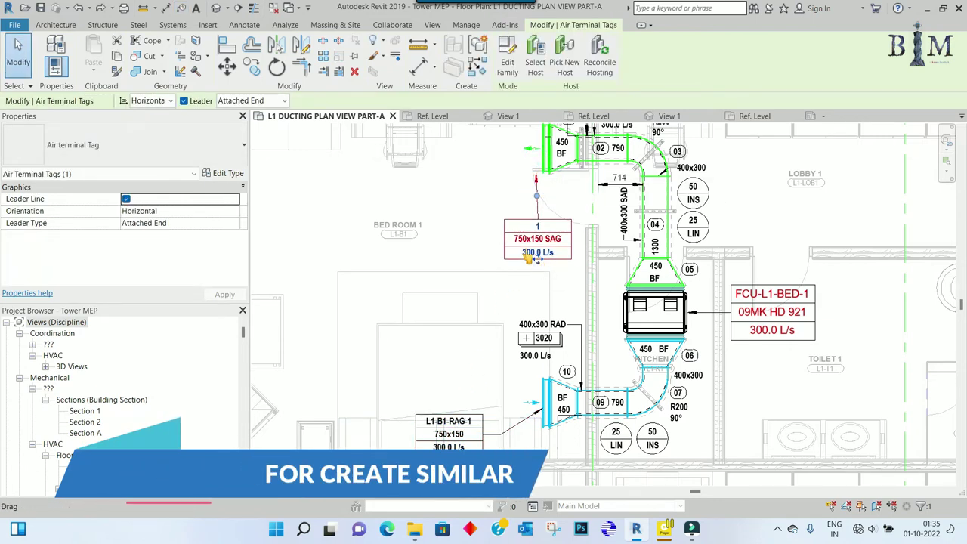
scroll(525, 261, up, 1)
scroll(525, 261, up, 1)
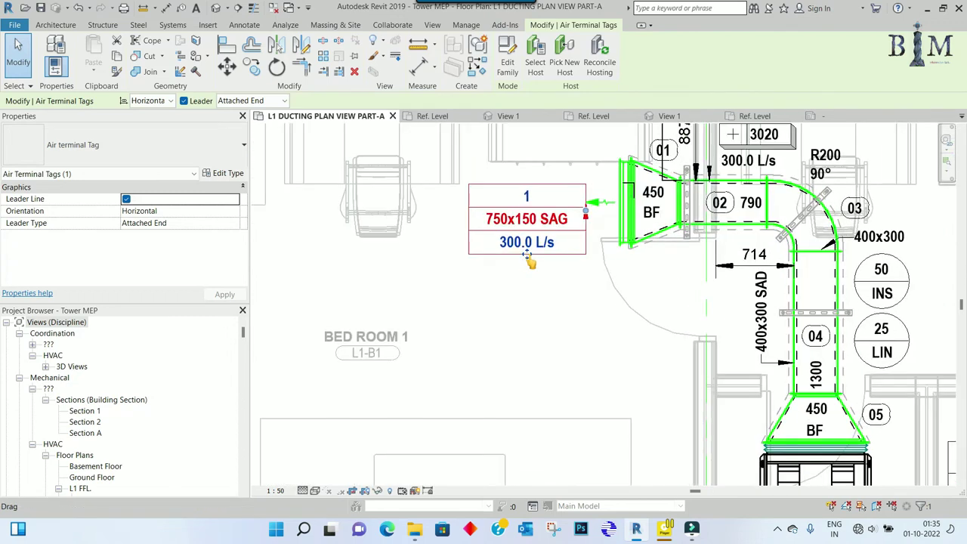
drag(527, 255, 526, 211)
scroll(568, 280, up, 1)
scroll(569, 280, up, 1)
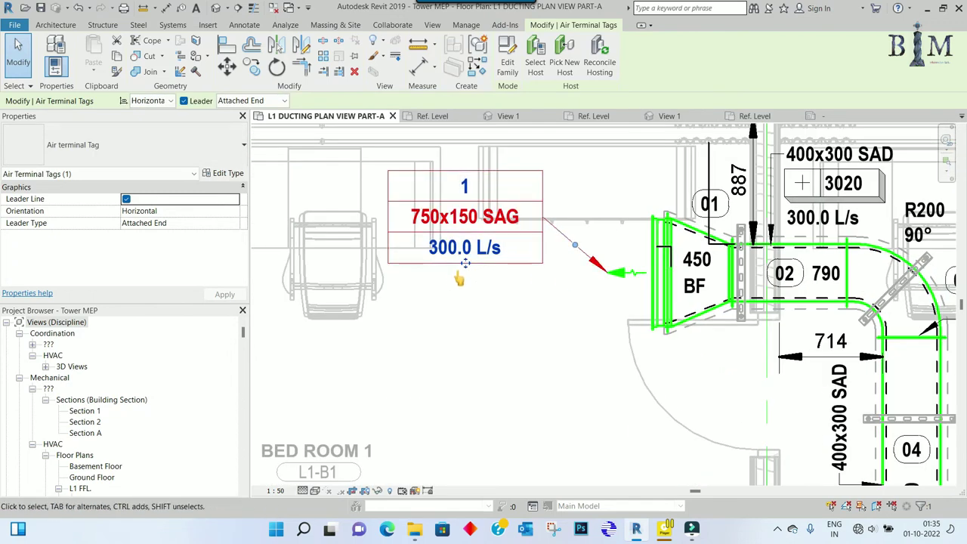
drag(465, 262, 455, 242)
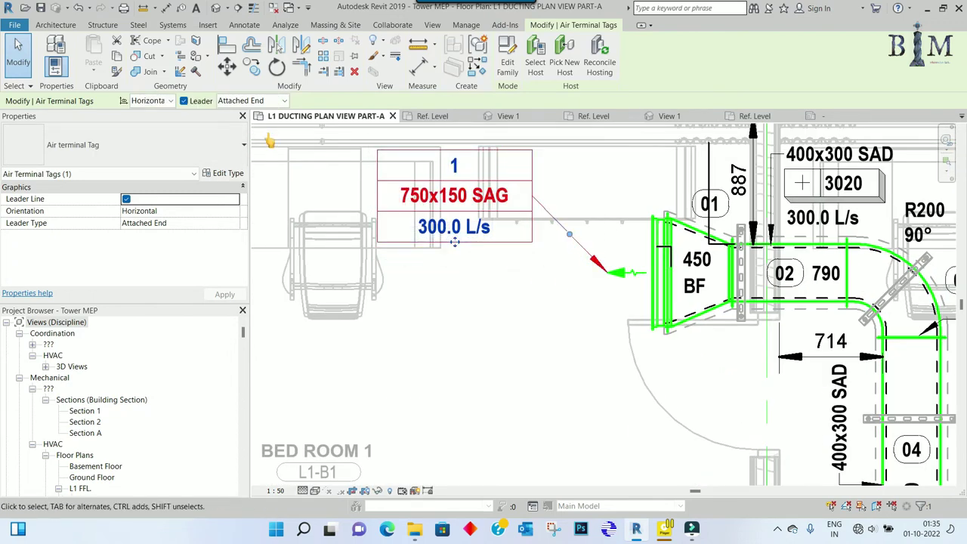
Step: Give the new tag a free-end leader ending on the diffuser face, elbow level with the tag
click(251, 101)
click(242, 120)
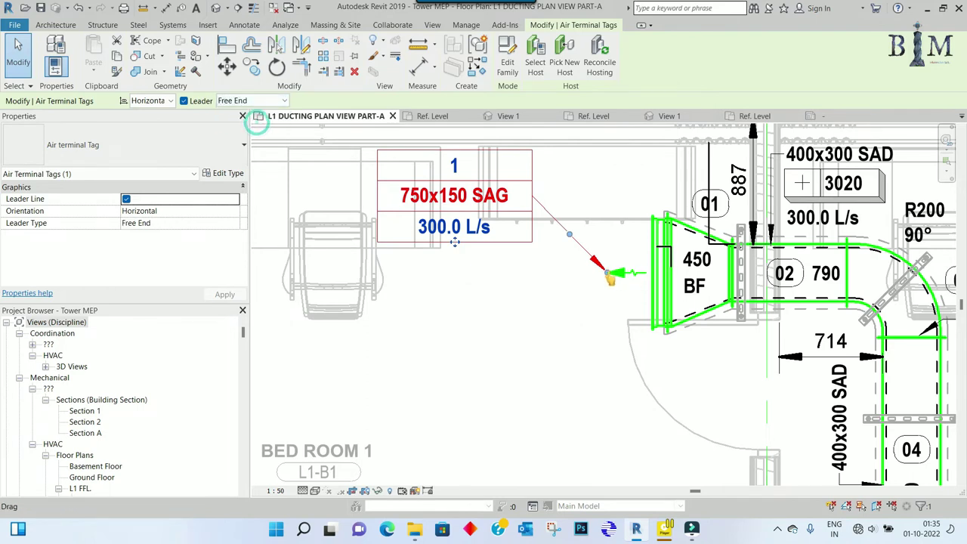
drag(607, 272, 654, 260)
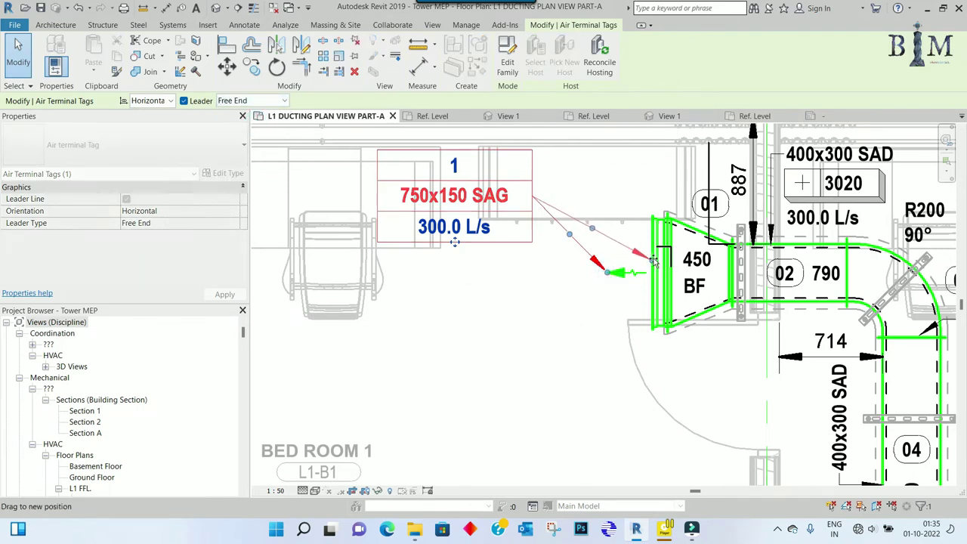
drag(570, 234, 574, 204)
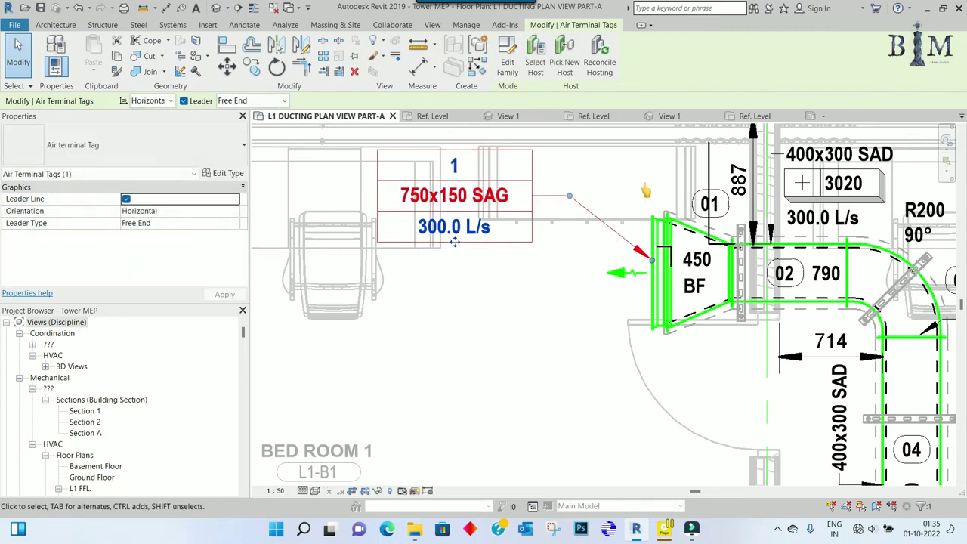
middle_drag(643, 189, 629, 291)
Step: Place aligned dimensions: 1087 from the wall above to the diffuser, 900 from the wall below to the grille
key(Escape)
key(d)
key(i)
click(631, 363)
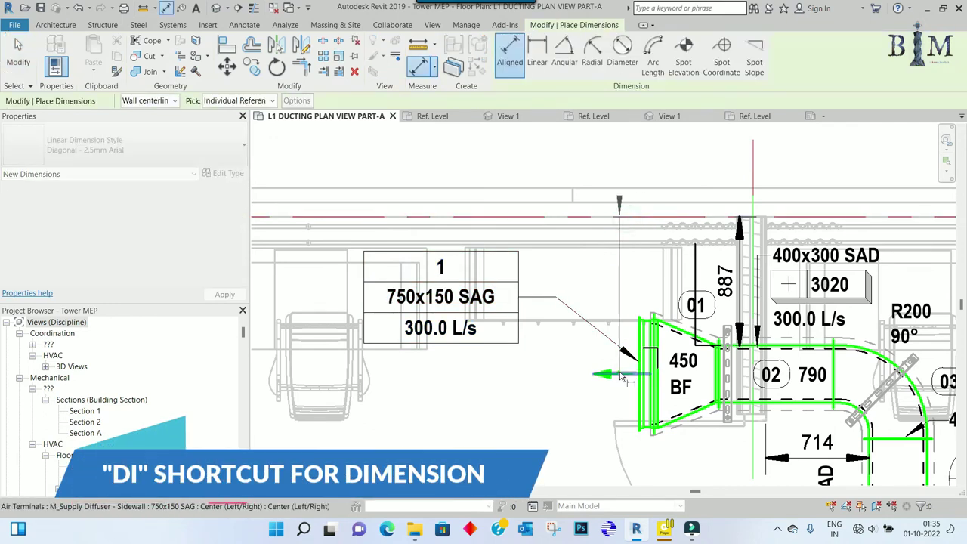
click(574, 374)
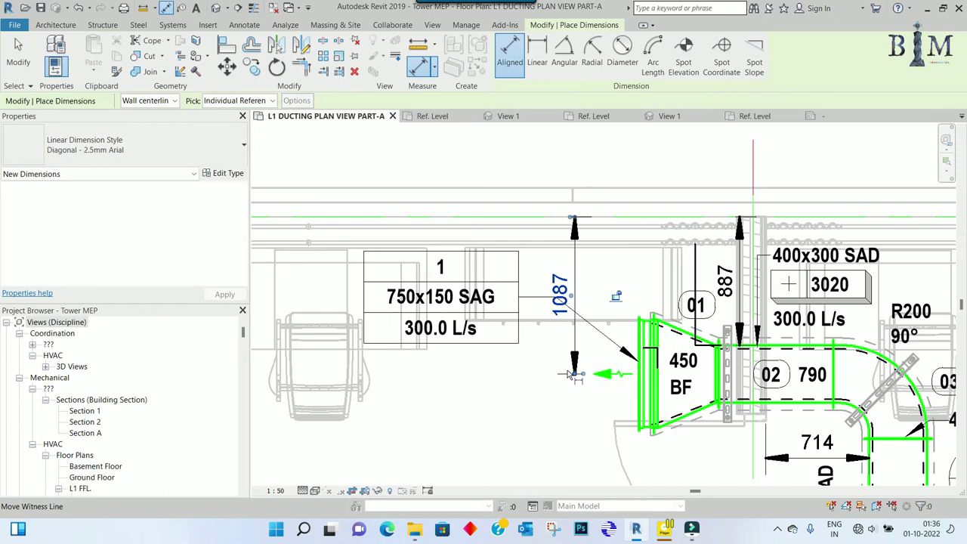
scroll(571, 374, down, 3)
scroll(570, 374, down, 2)
mouse_move(566, 370)
middle_down()
mouse_move(613, 239)
mouse_move(619, 45)
middle_up()
scroll(641, 356, up, 4)
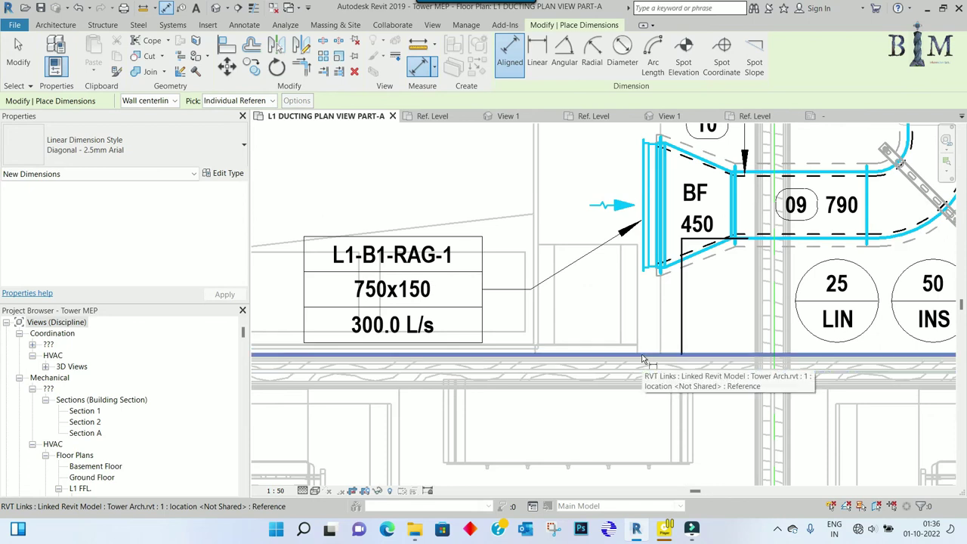
click(643, 358)
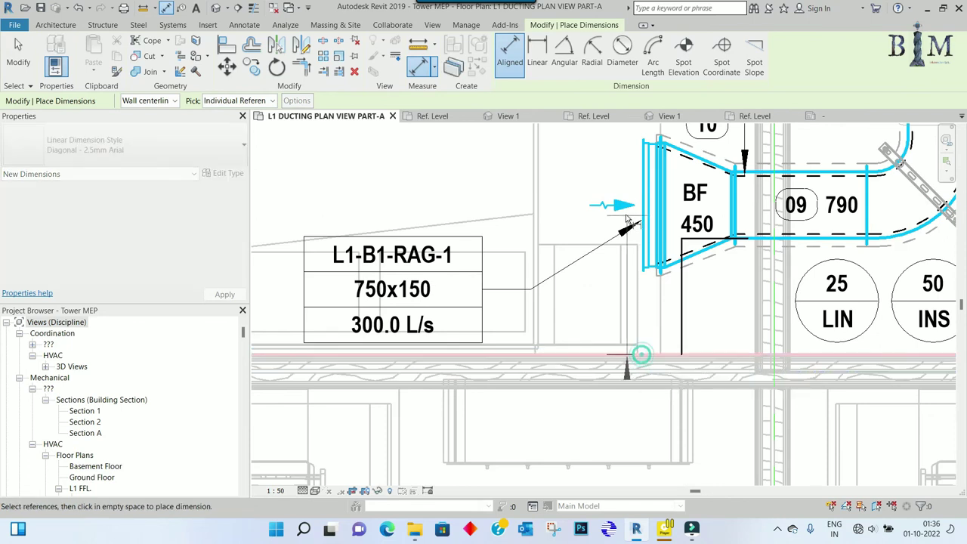
click(626, 205)
click(565, 239)
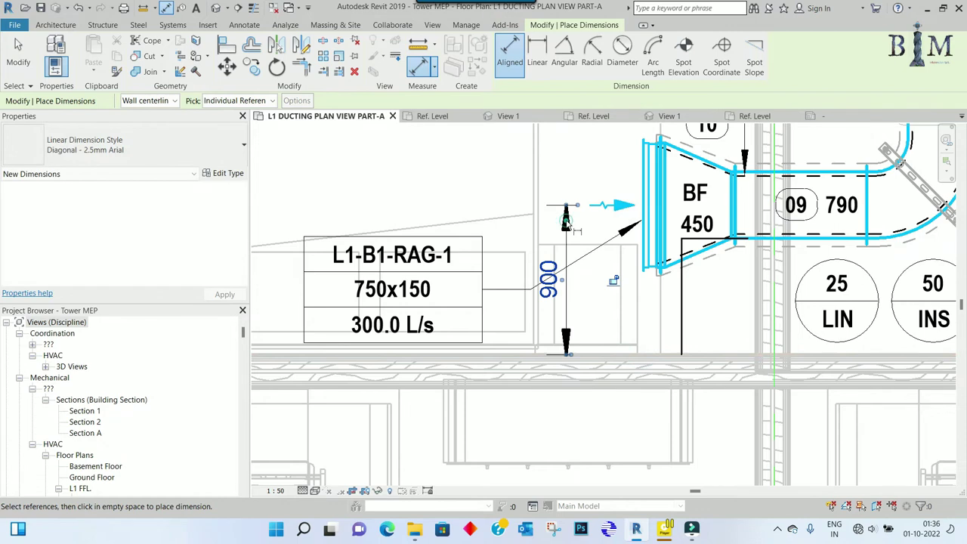
key(Escape)
key(Escape)
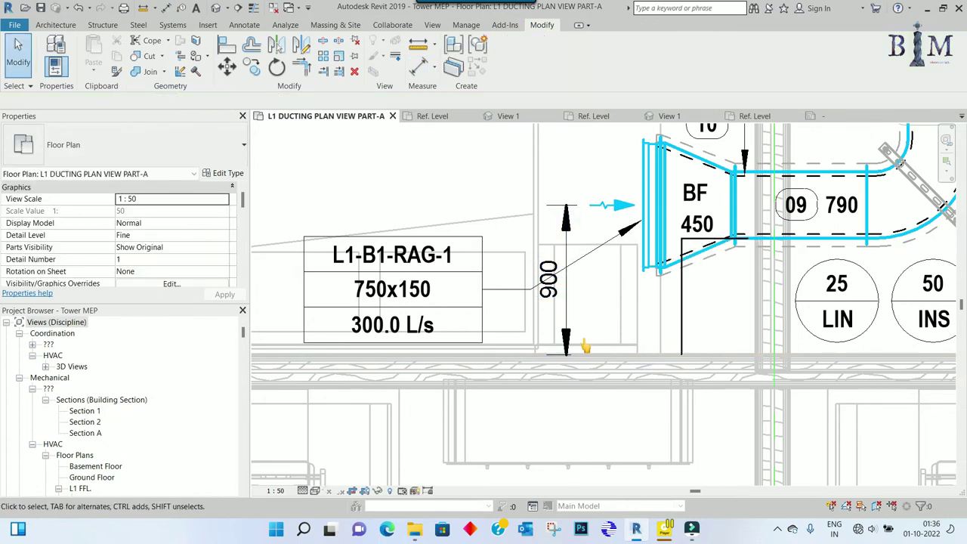
Step: Select the supply diffuser, its transition fitting and the adjoining duct line
scroll(580, 337, down, 5)
scroll(589, 250, up, 3)
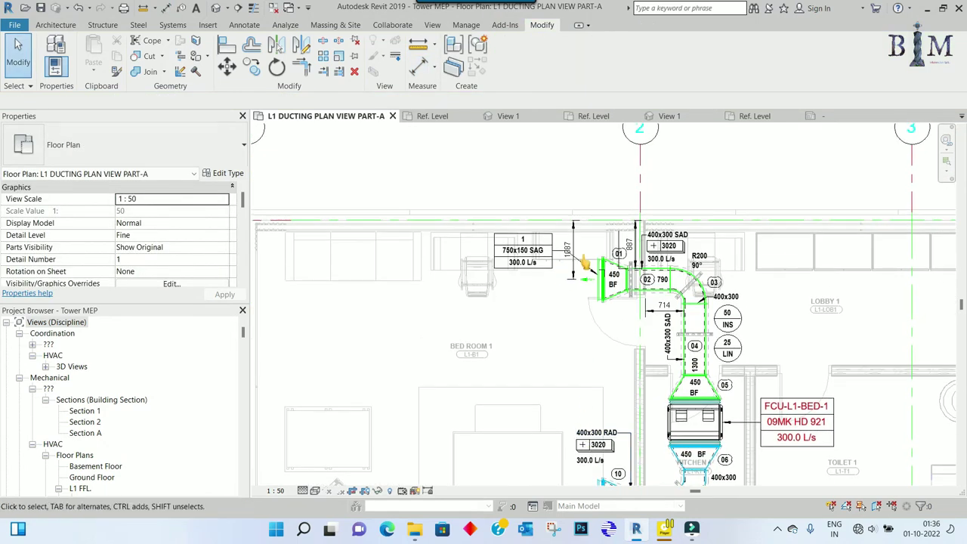
scroll(568, 272, down, 1)
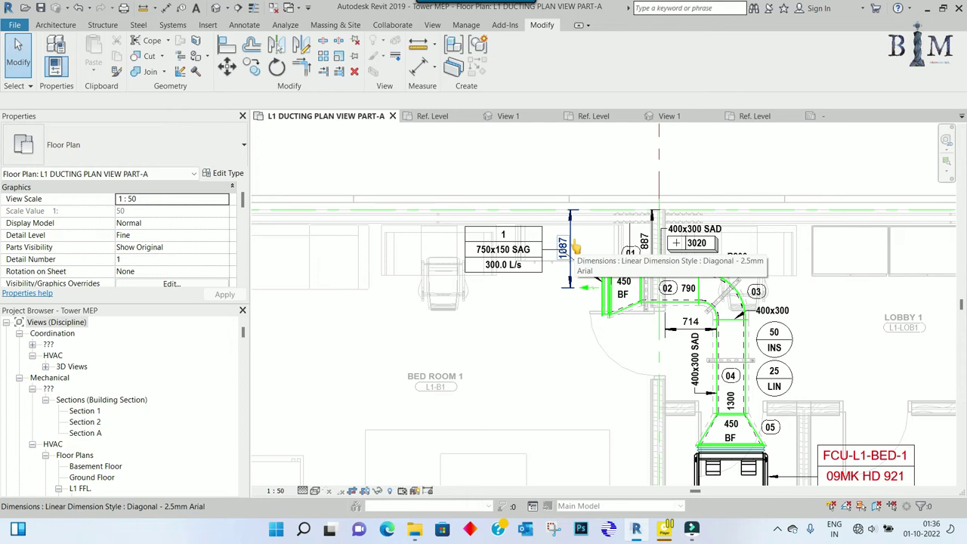
click(584, 248)
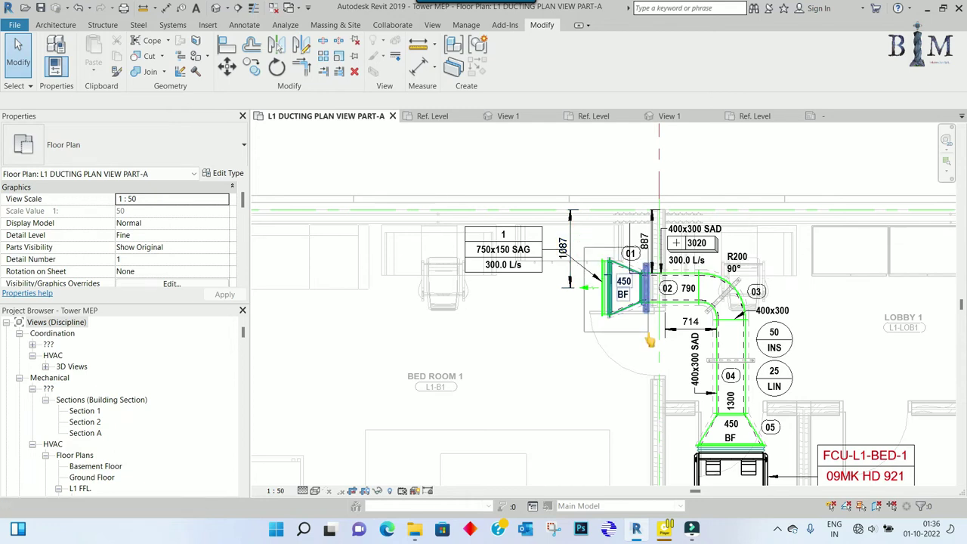
drag(649, 341, 650, 341)
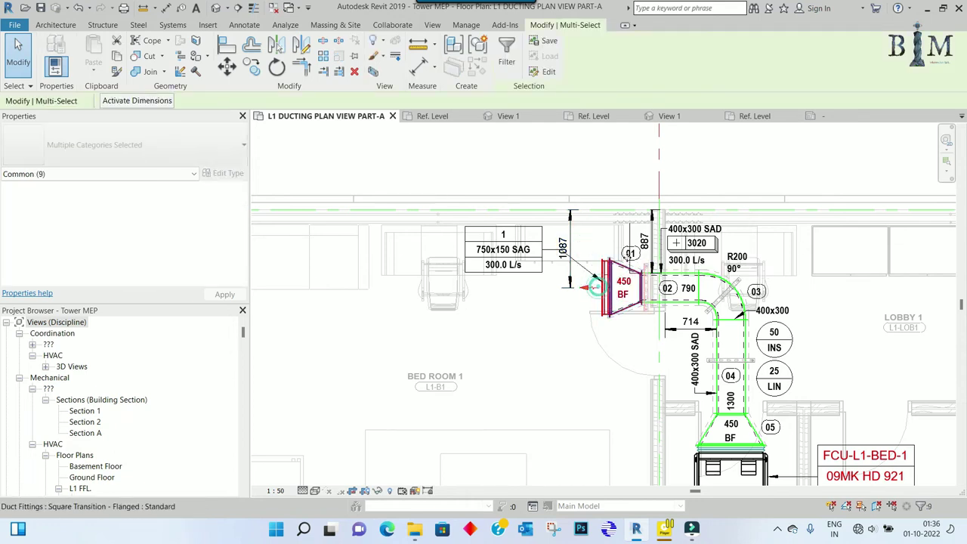
scroll(630, 241, up, 3)
ctrl+click(631, 234)
Step: Nudge the selected duct run with arrow keys until the diffuser dimension reads 900
key(Up)
key(Up)
key(Up)
key(Up)
key(Up)
key(Up)
key(Up)
key(Down)
scroll(491, 202, up, 3)
key(Down)
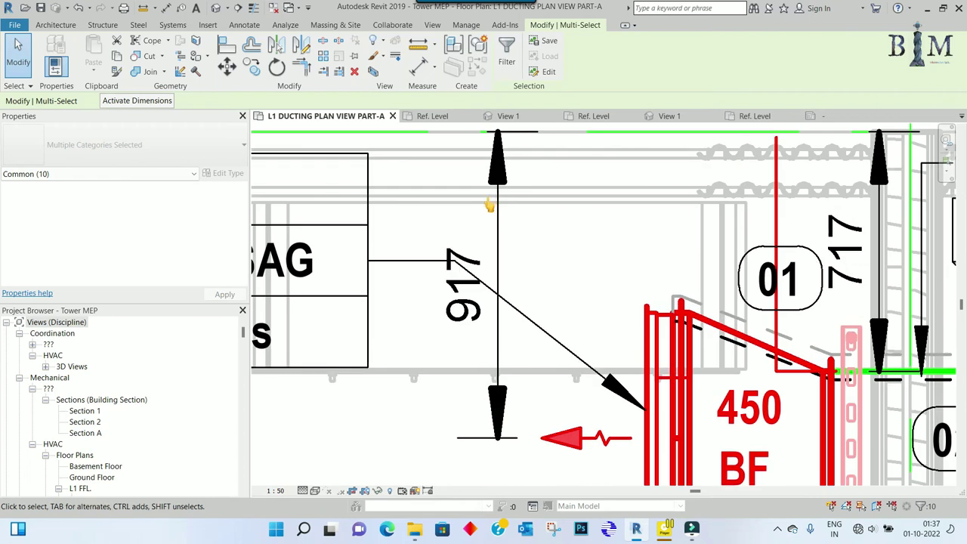
scroll(492, 205, up, 5)
key(Up)
scroll(479, 250, down, 6)
scroll(474, 250, down, 2)
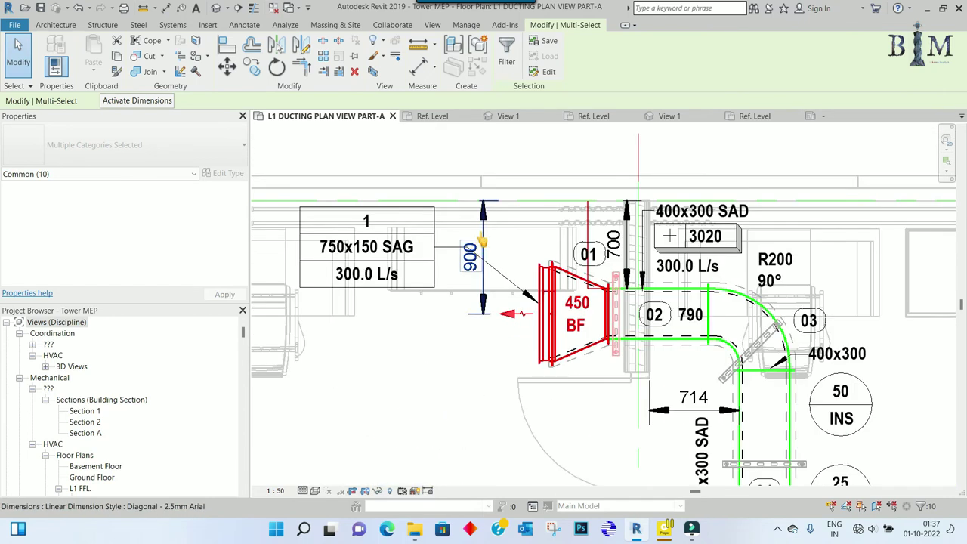
scroll(474, 250, down, 3)
scroll(479, 242, down, 2)
scroll(492, 325, up, 2)
scroll(492, 324, up, 2)
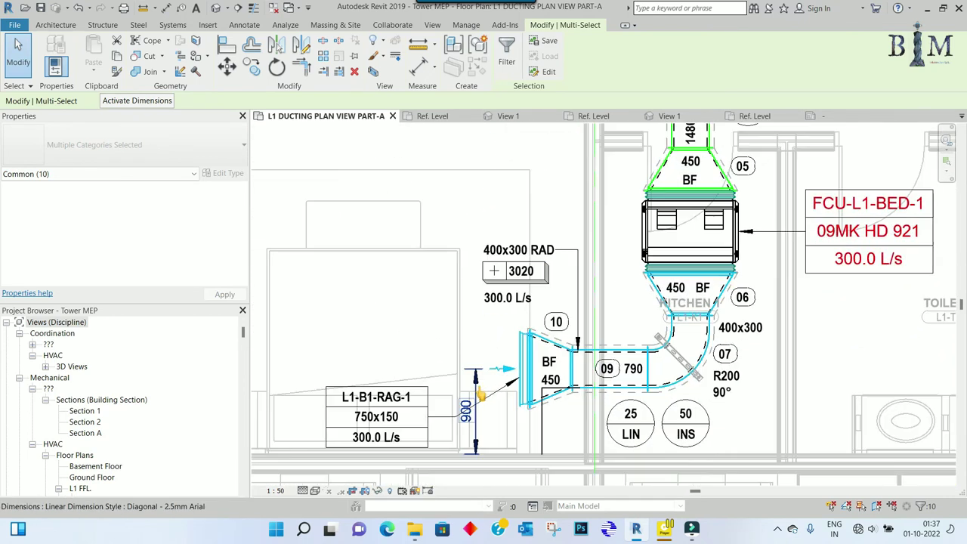
key(Escape)
Step: Reposition the L1-B1-RAG-1 tag slightly beside the return grille
drag(403, 381, 386, 453)
scroll(385, 453, up, 3)
drag(377, 392, 378, 363)
scroll(378, 363, down, 2)
scroll(444, 443, down, 2)
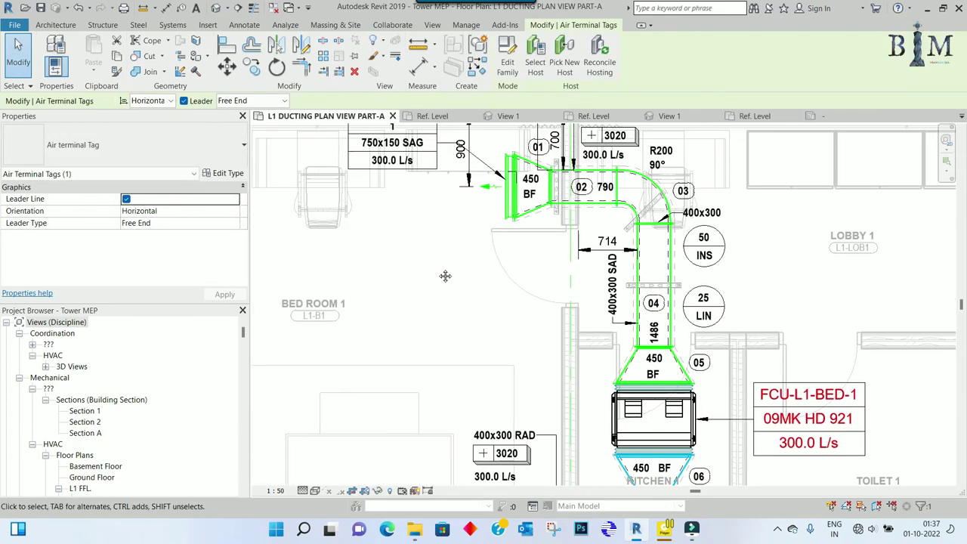
scroll(445, 274, up, 2)
scroll(412, 302, up, 2)
Step: Place the 750x150 SAG tag below-left with its leader on the grille, then select the RAG tag
drag(412, 303, 438, 370)
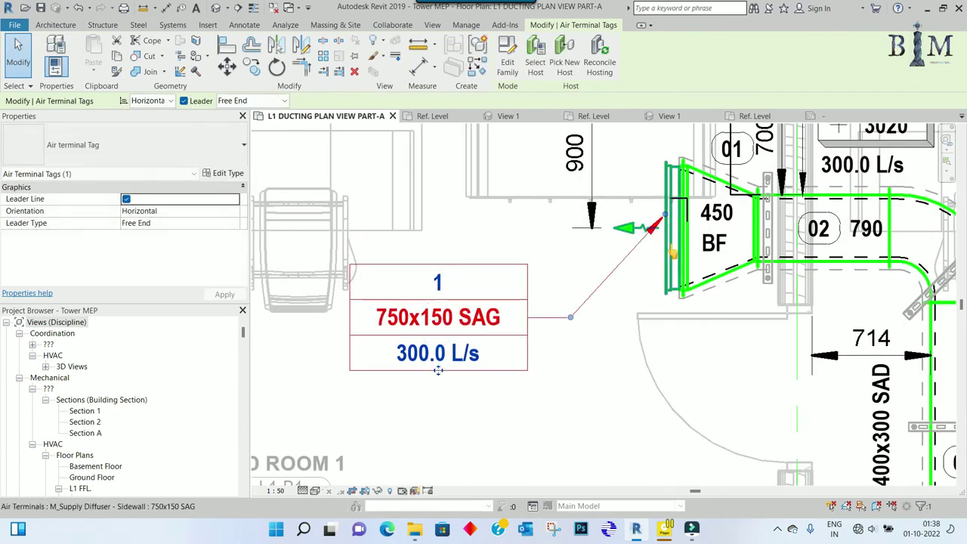
mouse_move(663, 216)
mouse_down()
mouse_move(667, 264)
mouse_move(647, 292)
mouse_up()
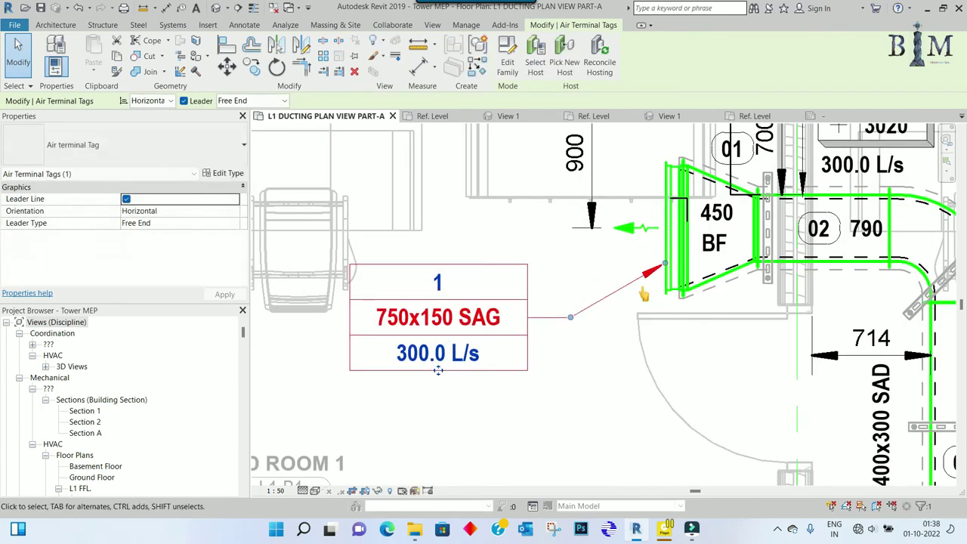
click(648, 292)
scroll(647, 291, down, 3)
middle_drag(648, 242, 624, 129)
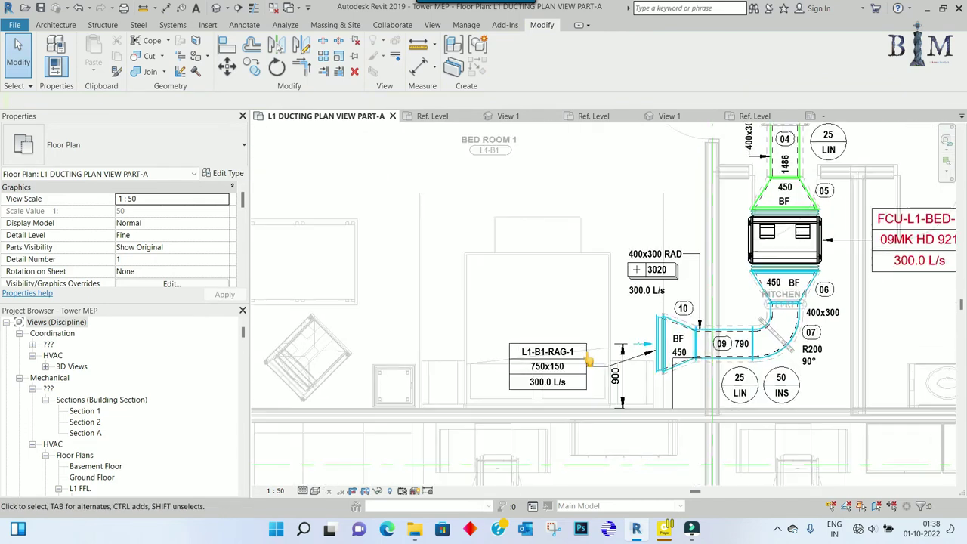
scroll(521, 363, up, 3)
click(523, 408)
Step: Raise the L1-B1-RAG-1 tag and delete the two stray detail lines near the grilles
drag(546, 324, 521, 319)
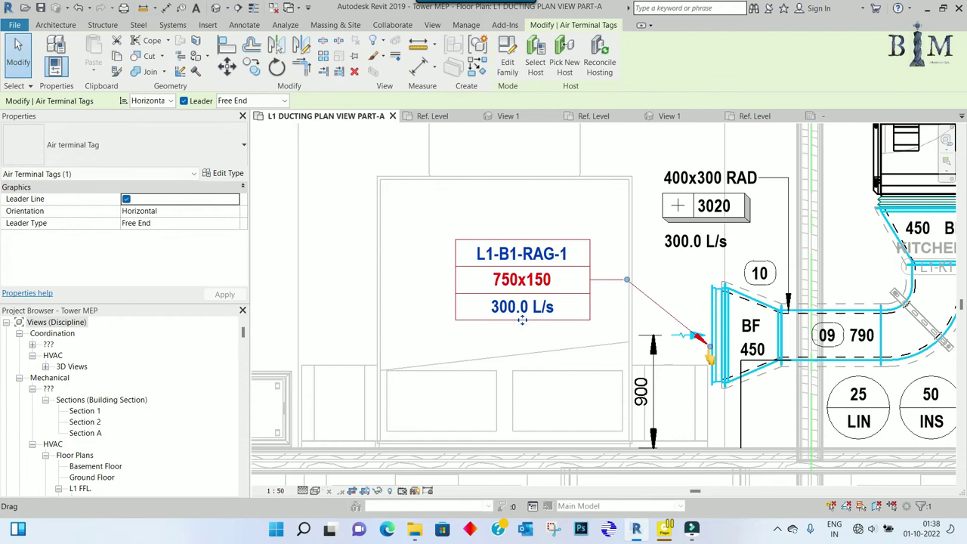
click(652, 346)
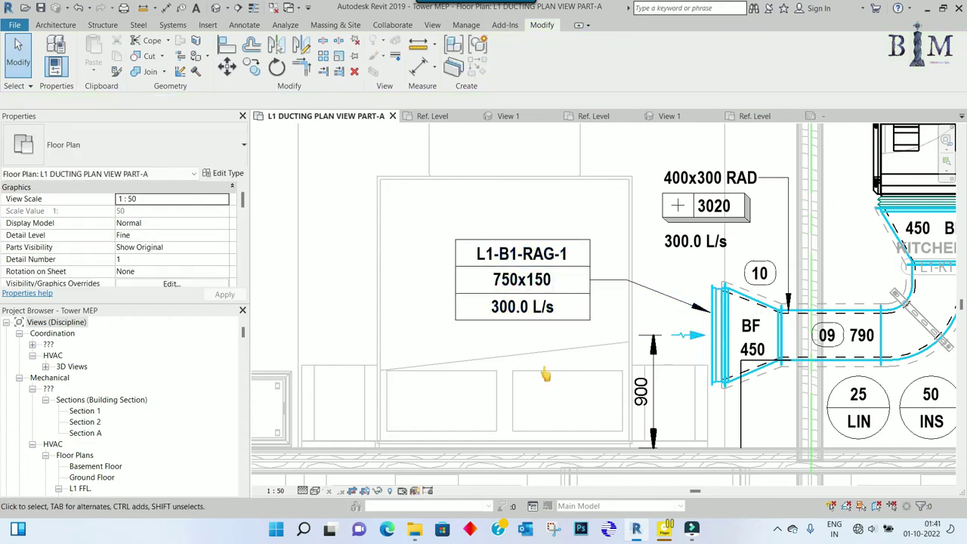
click(741, 408)
key(Delete)
scroll(730, 421, down, 3)
scroll(729, 422, down, 2)
scroll(701, 223, up, 3)
scroll(701, 224, up, 2)
scroll(701, 224, up, 1)
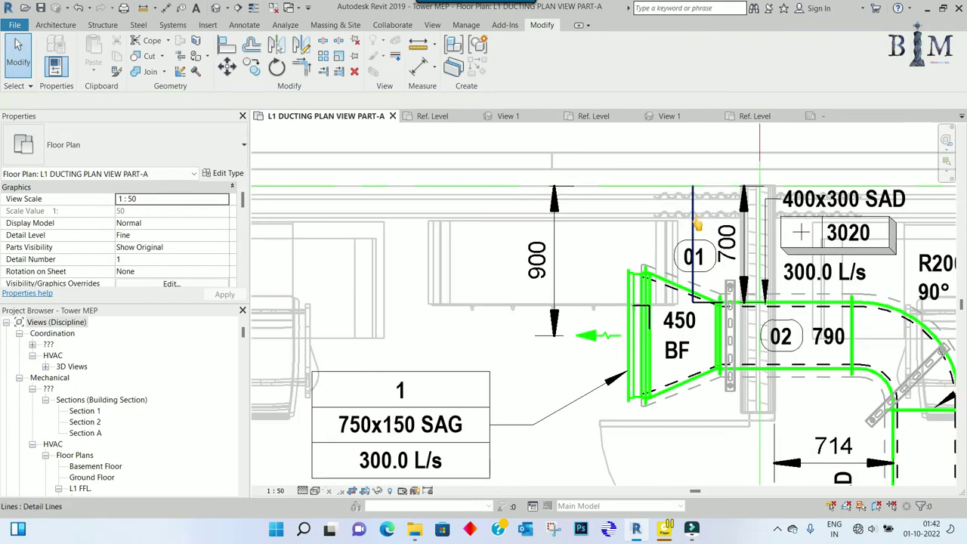
click(693, 225)
key(Delete)
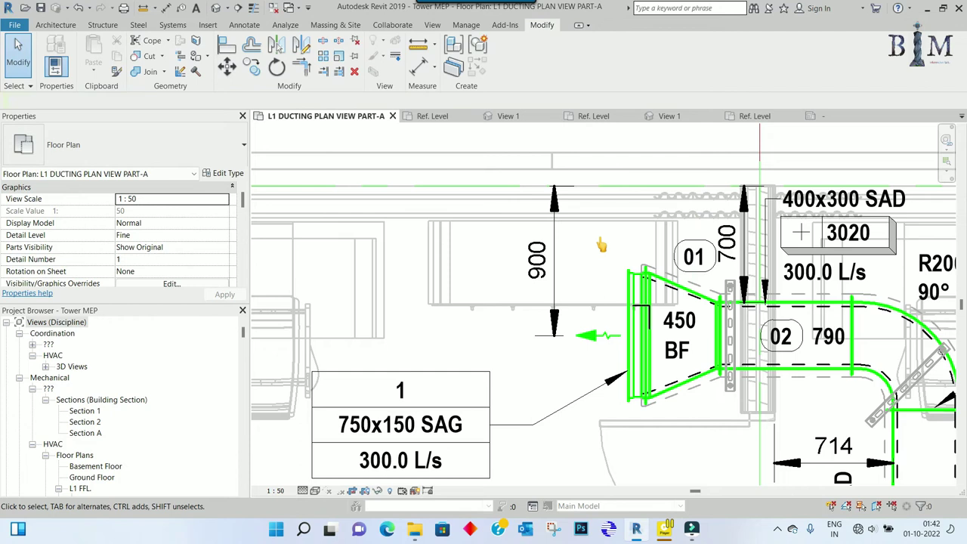
Step: Shift the L1-B1-RAG-1 tag slightly right beside the return grille
scroll(568, 252, down, 2)
scroll(565, 254, down, 2)
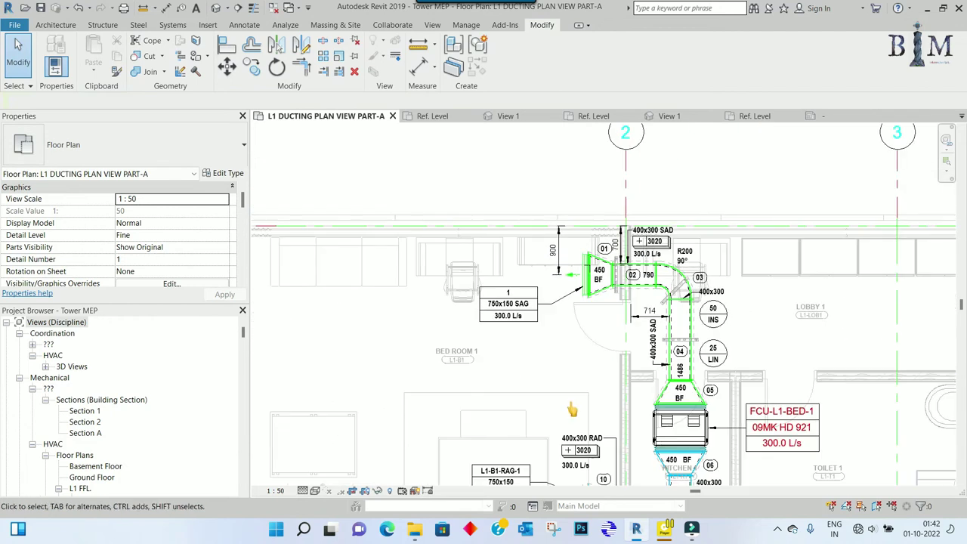
middle_drag(573, 410, 566, 331)
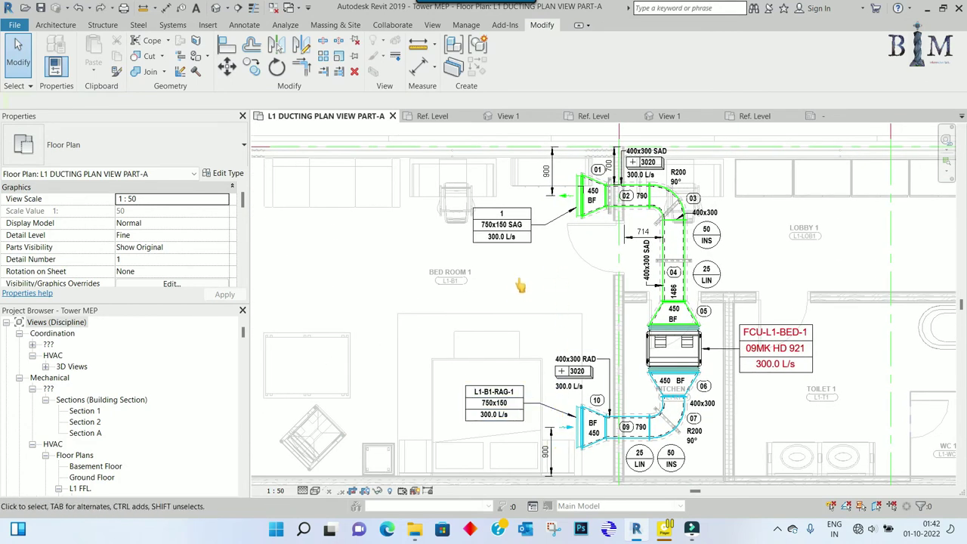
click(494, 411)
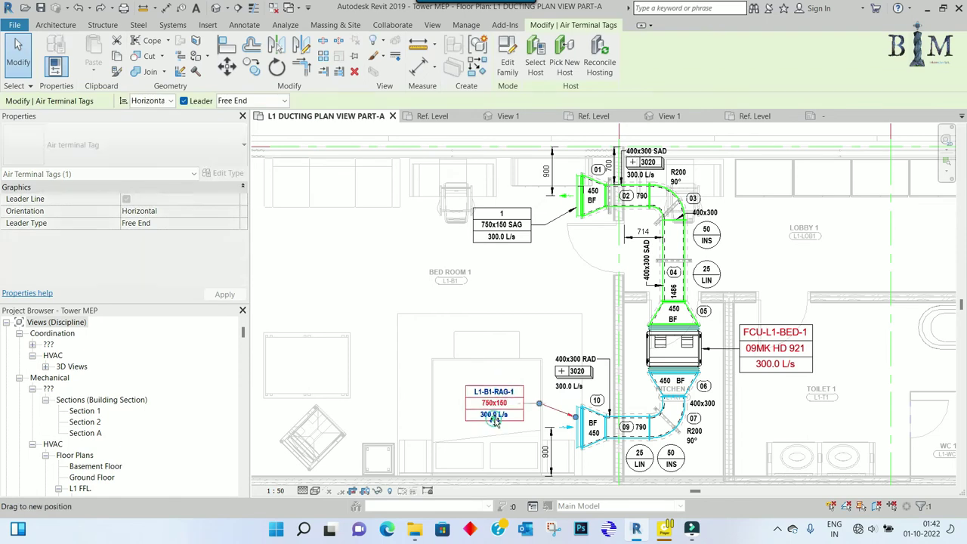
drag(495, 422, 500, 425)
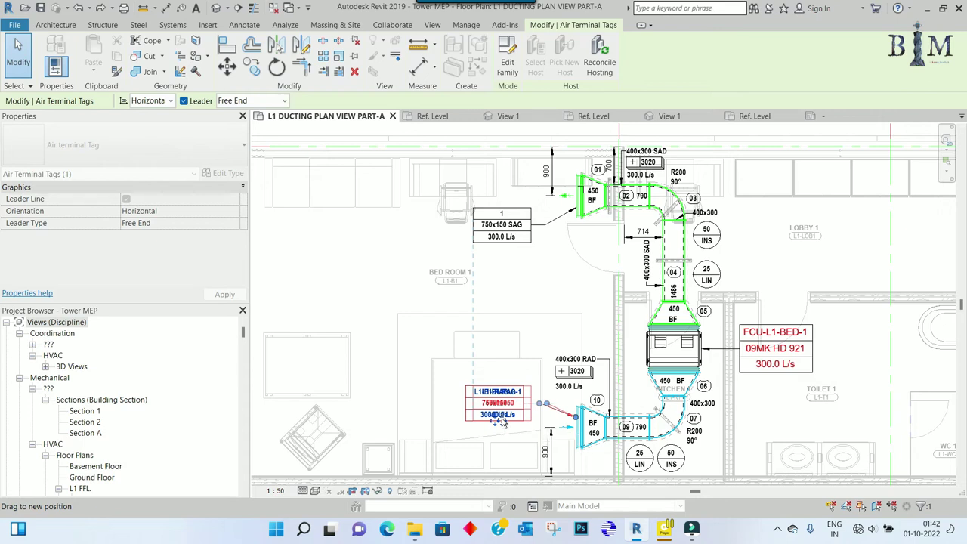
drag(501, 423, 503, 423)
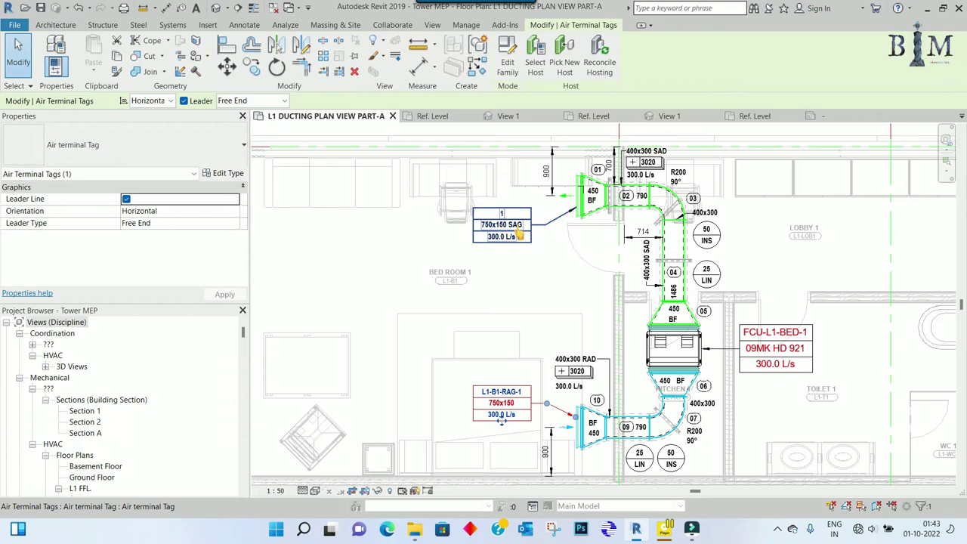
Step: Change the selected supply diffuser's type name from 750x150 SAG to 750x150 in Type Properties
click(579, 198)
click(229, 178)
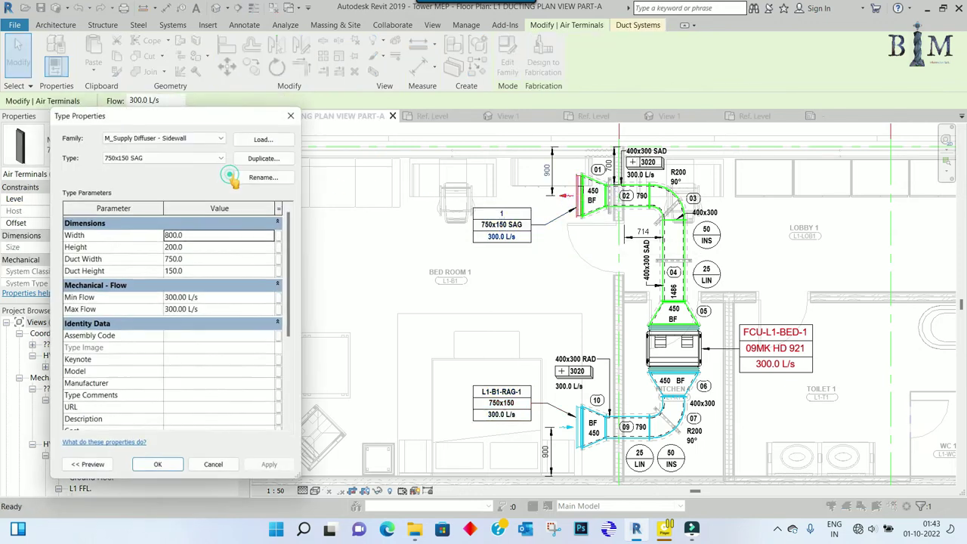
click(264, 176)
click(192, 298)
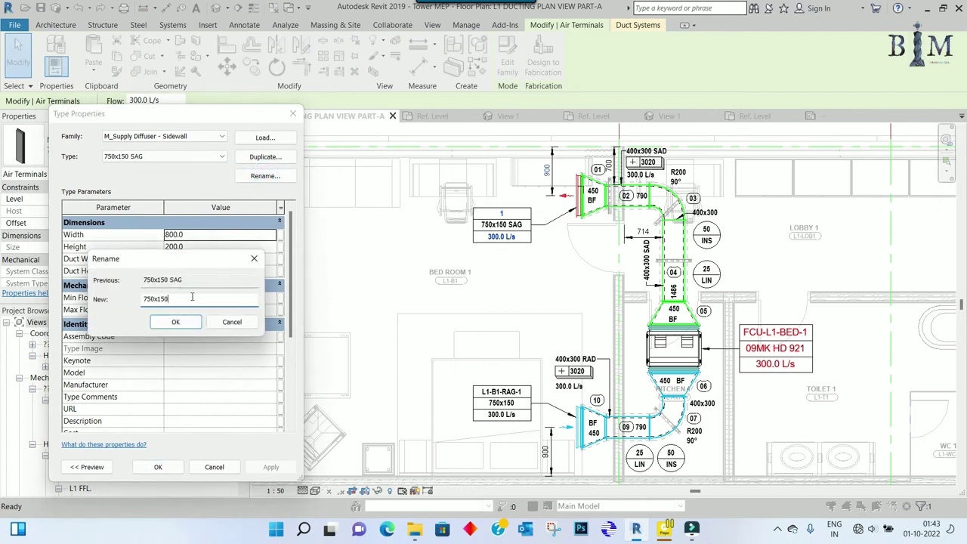
click(176, 323)
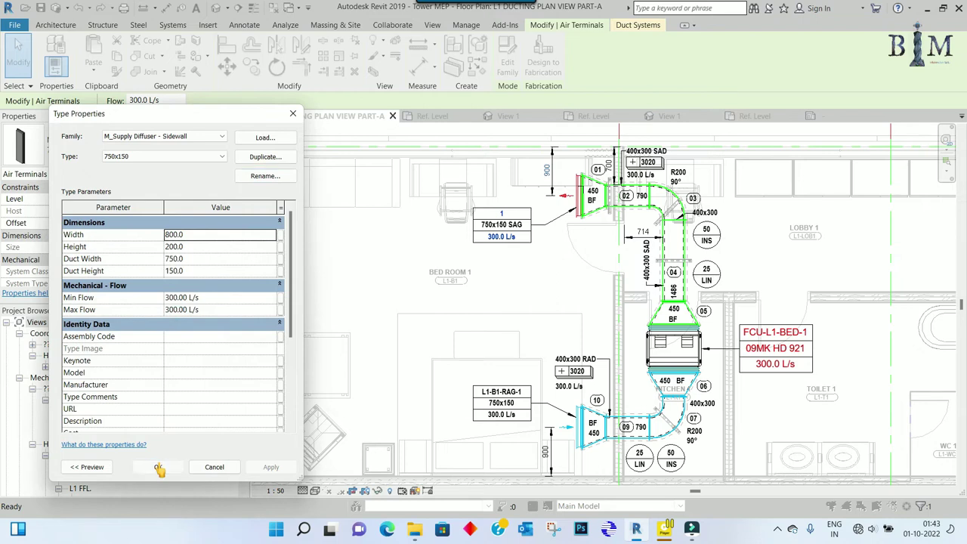
click(159, 469)
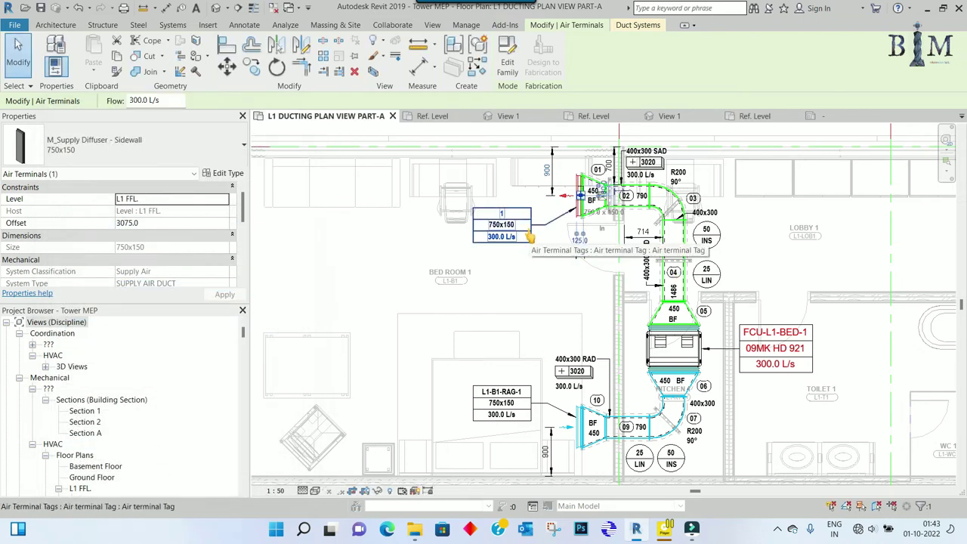
Step: Paste L1-B1-SAG-1 as the supply grille tag's mark, then check both grilles' properties
click(501, 237)
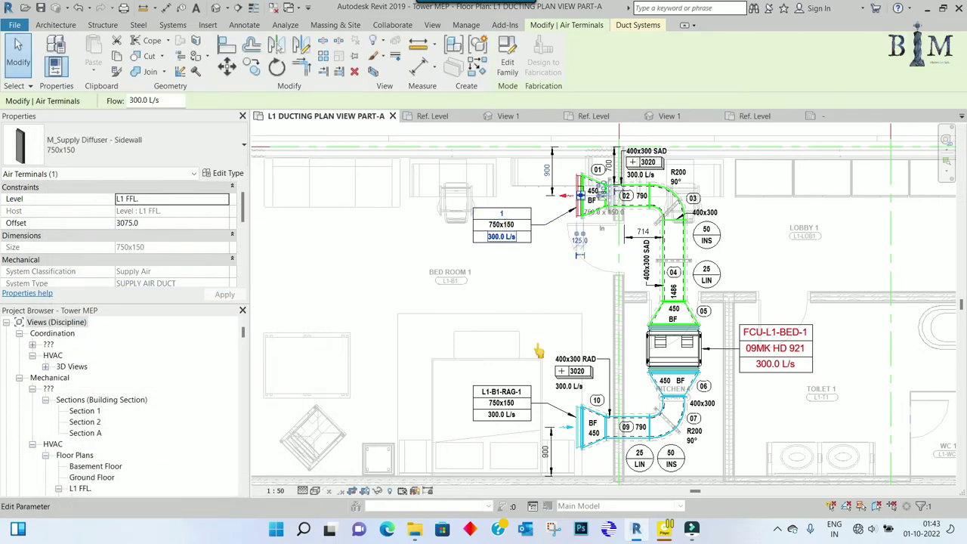
double_click(498, 391)
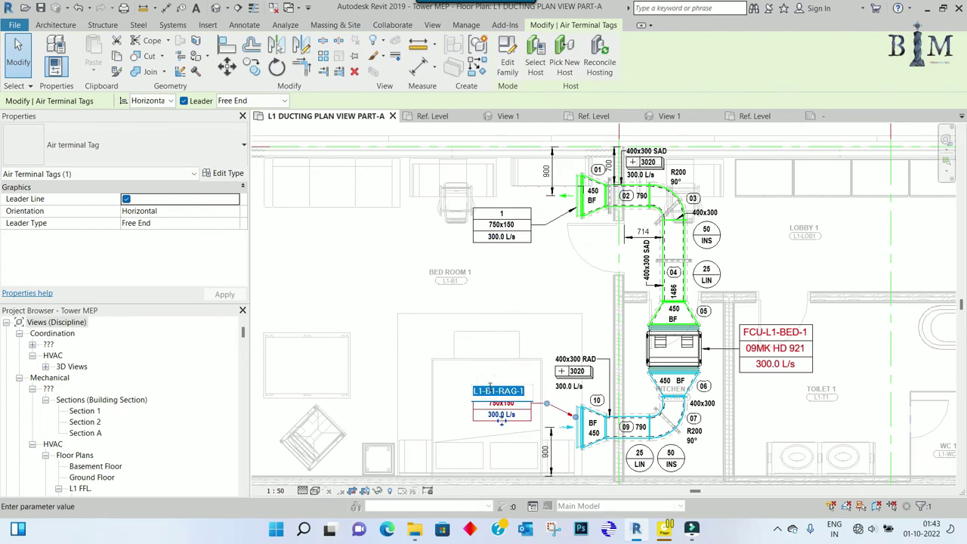
click(504, 226)
double_click(501, 213)
text(L1-B1-RAG-1)
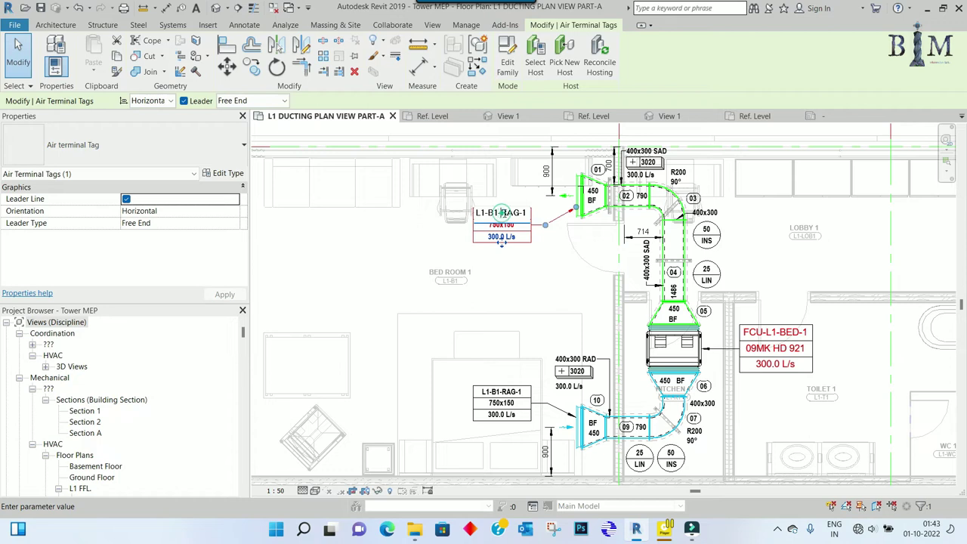
click(460, 244)
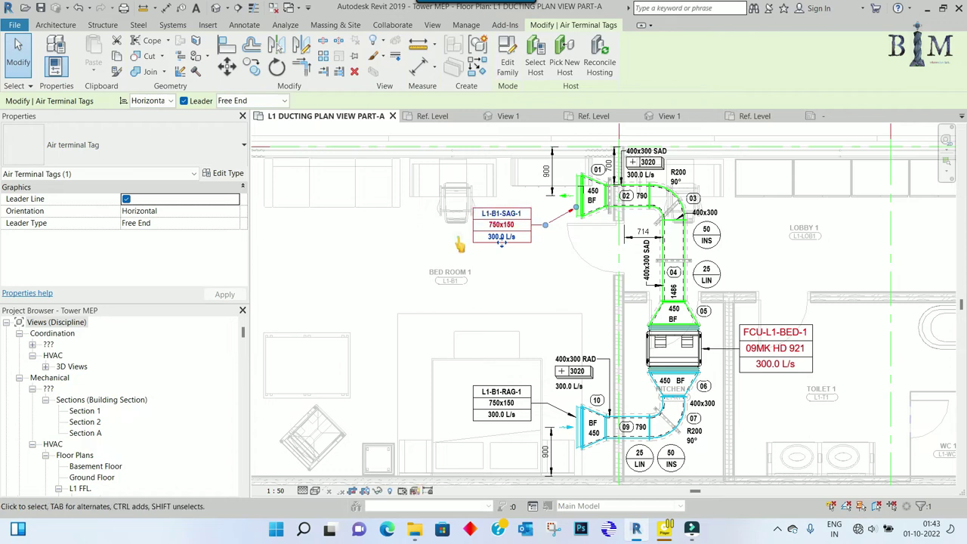
click(580, 195)
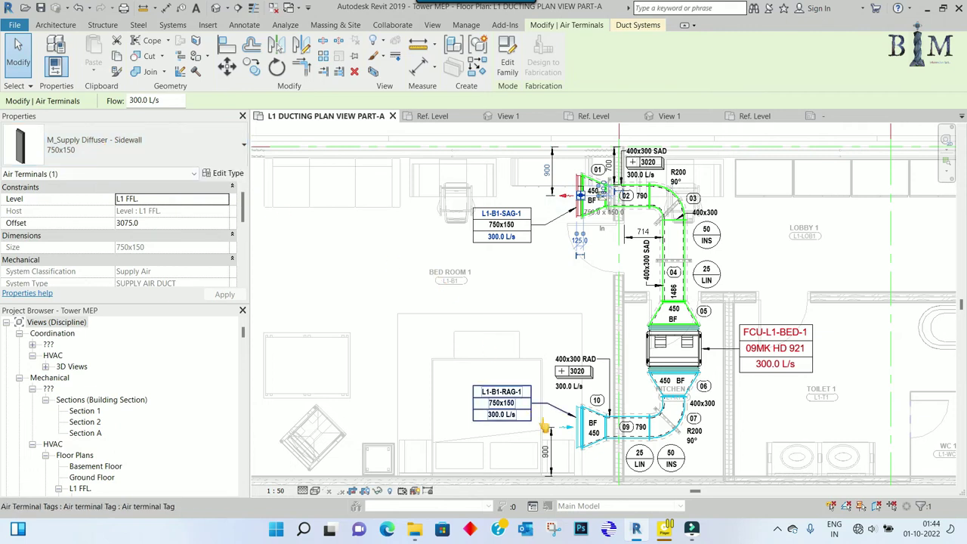
click(563, 436)
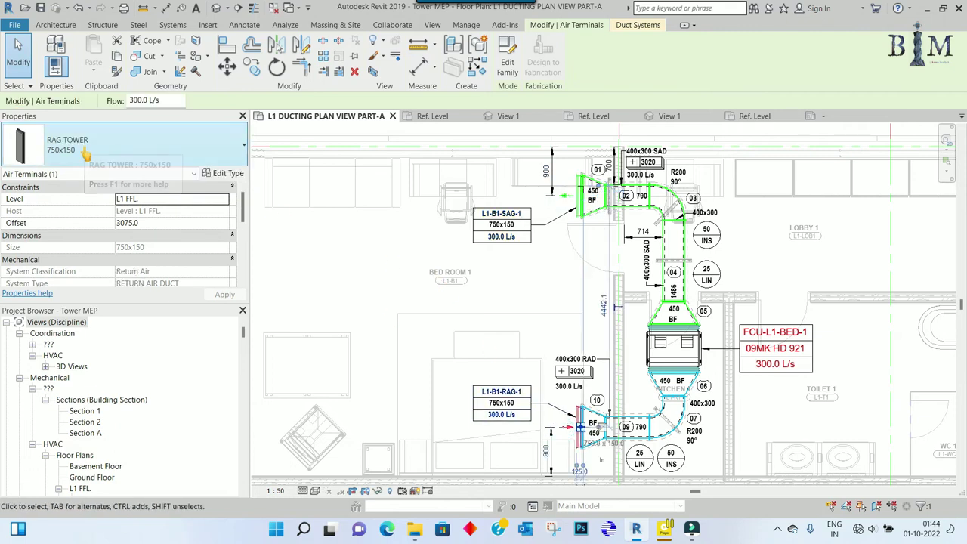
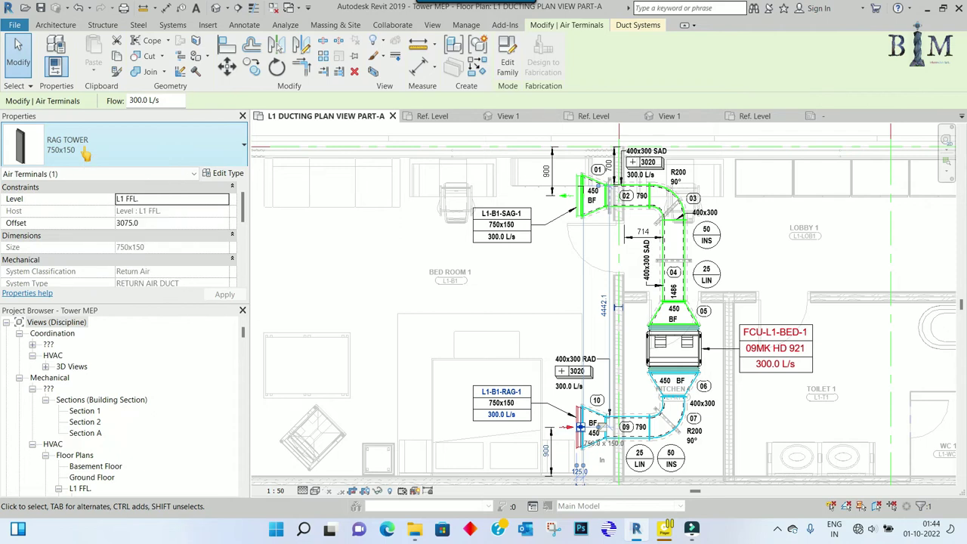
Step: Expand Air Terminals and show the M_Supply Diffuser - Sidewall family's types
click(564, 199)
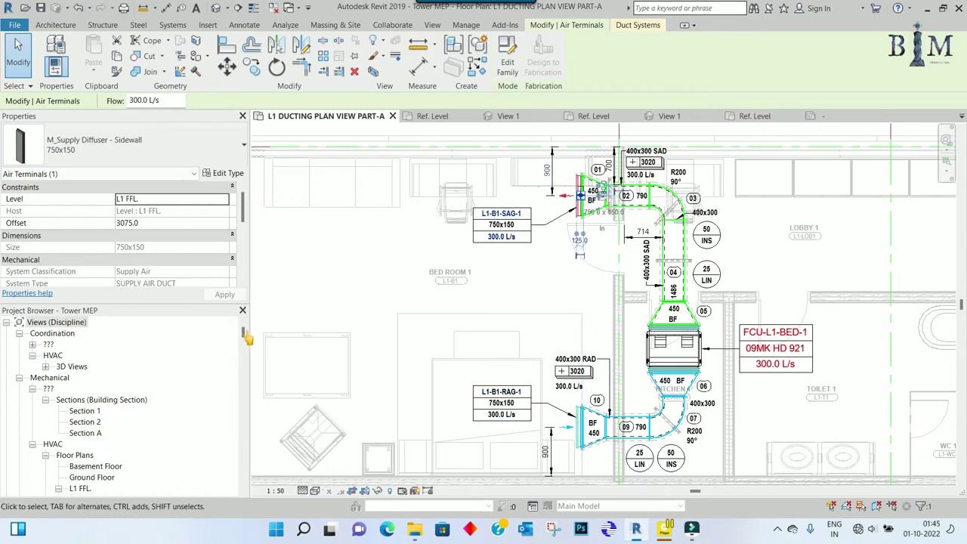
mouse_move(246, 339)
mouse_down()
mouse_move(243, 418)
mouse_move(244, 407)
mouse_up()
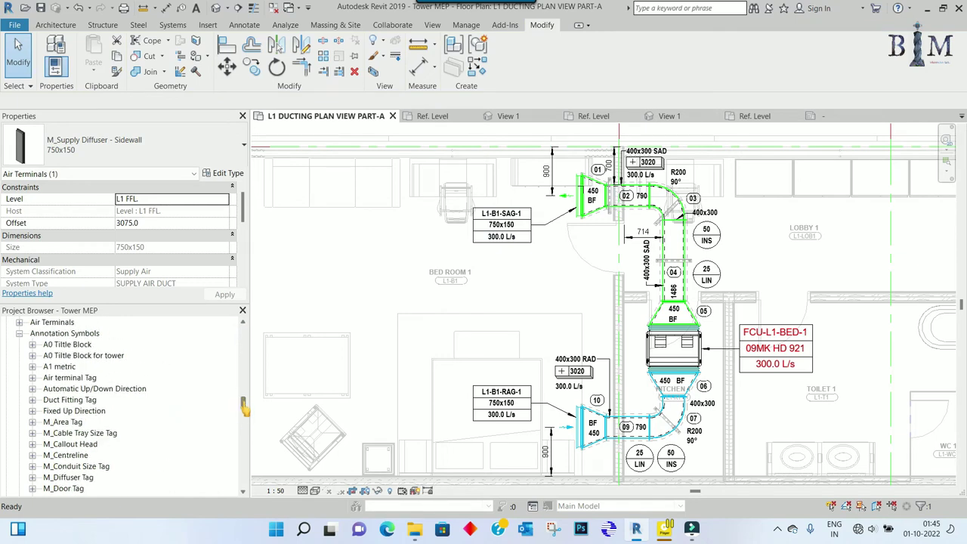
click(68, 333)
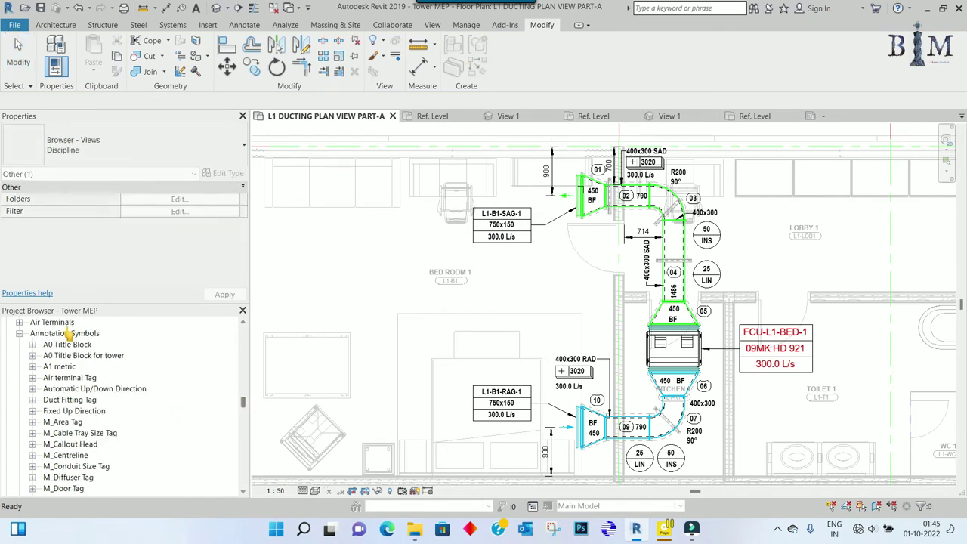
click(18, 321)
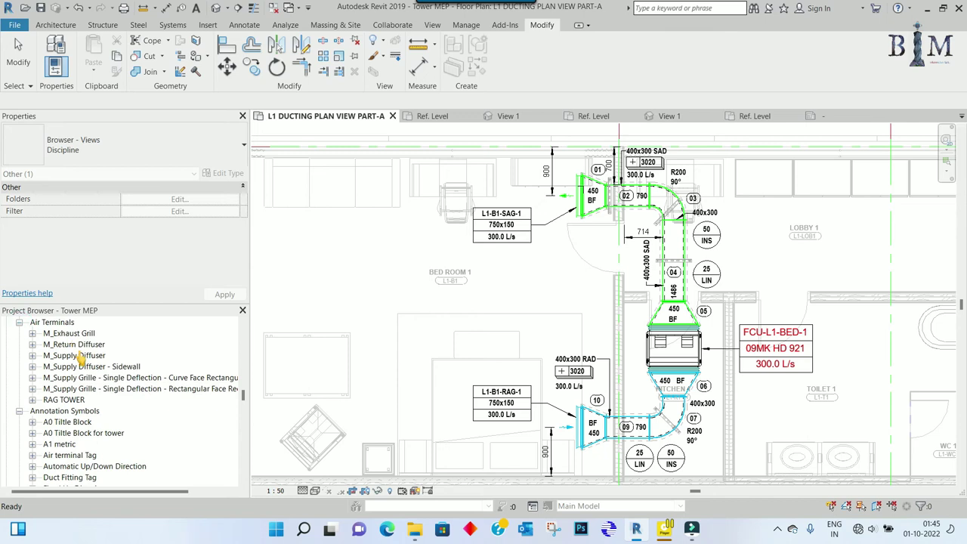
click(55, 368)
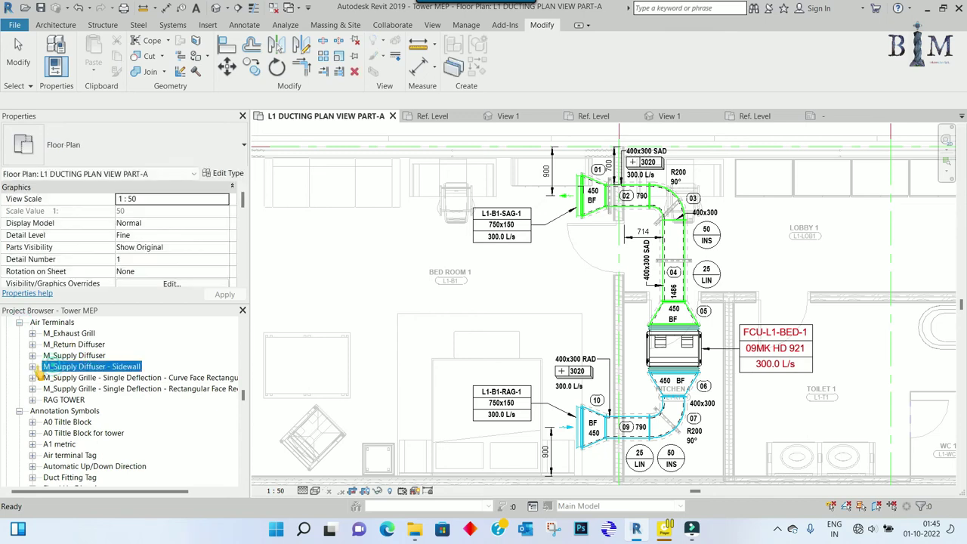
click(33, 367)
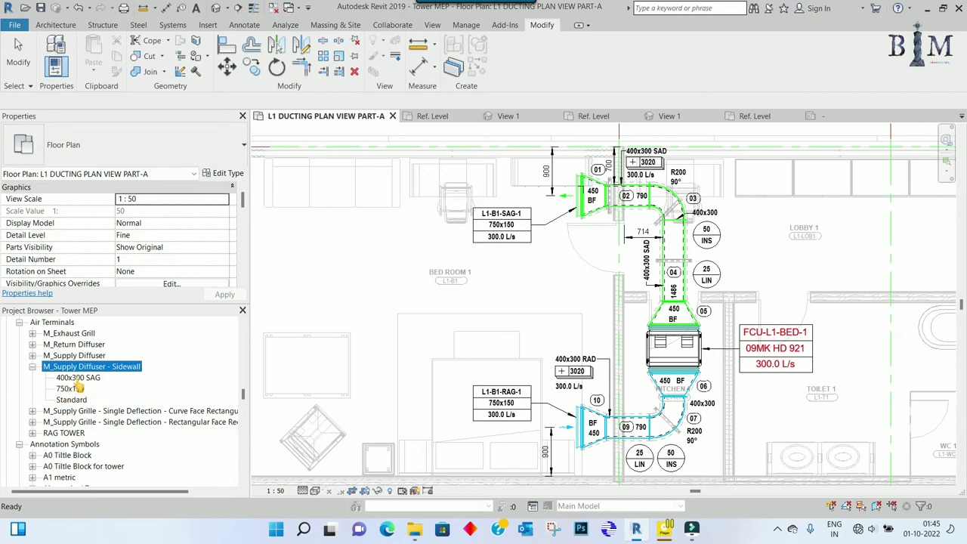
Step: Delete the 400x300 SAG and Standard sidewall diffuser types, leaving 750x150
click(76, 377)
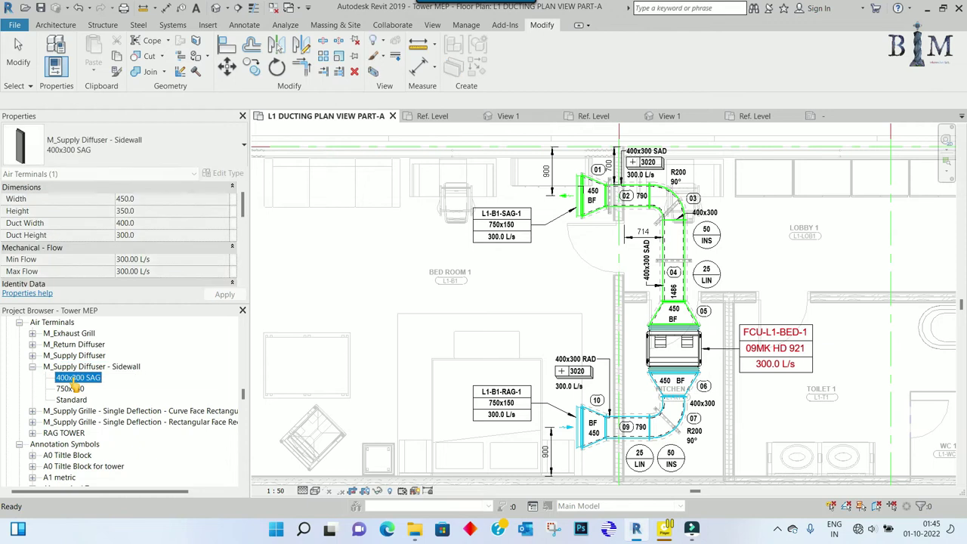
right_click(76, 378)
click(111, 255)
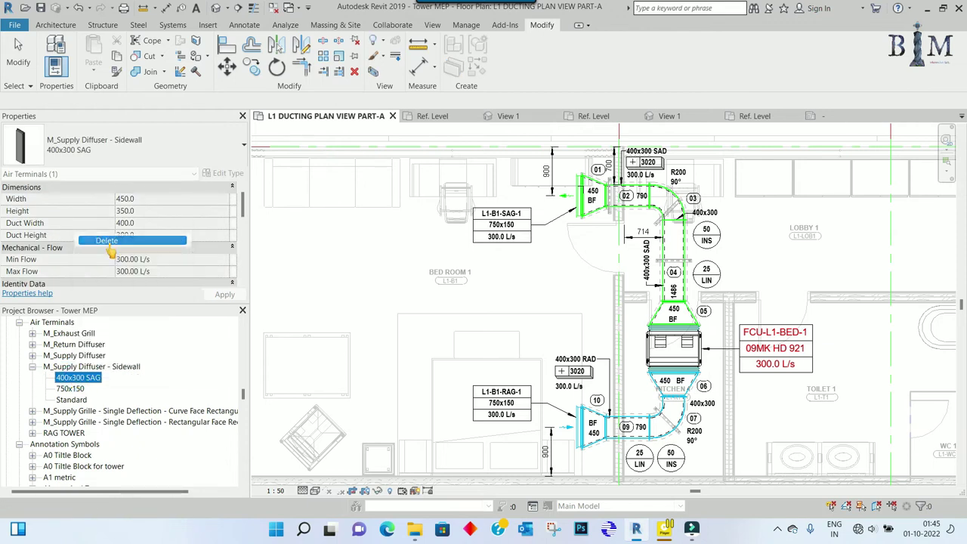
click(105, 368)
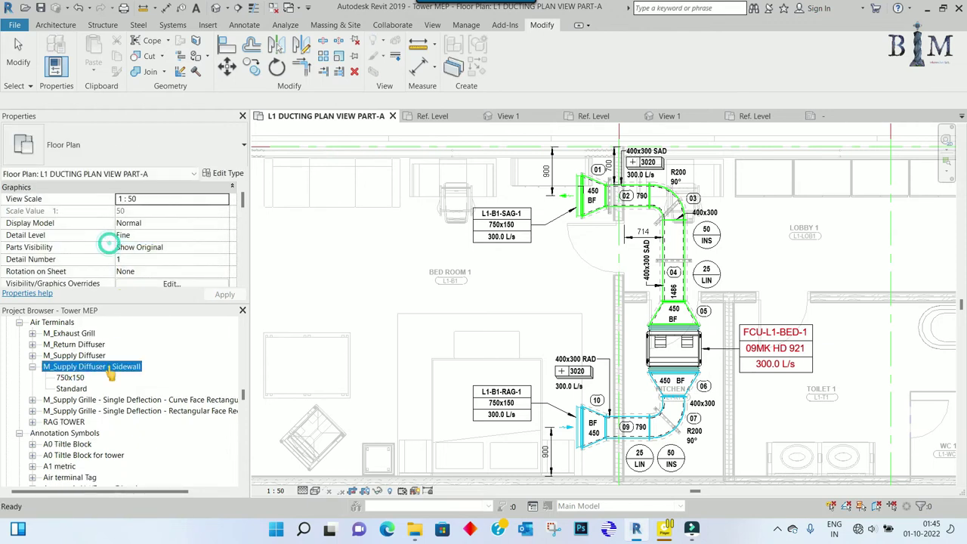
click(74, 388)
right_click(74, 388)
click(110, 253)
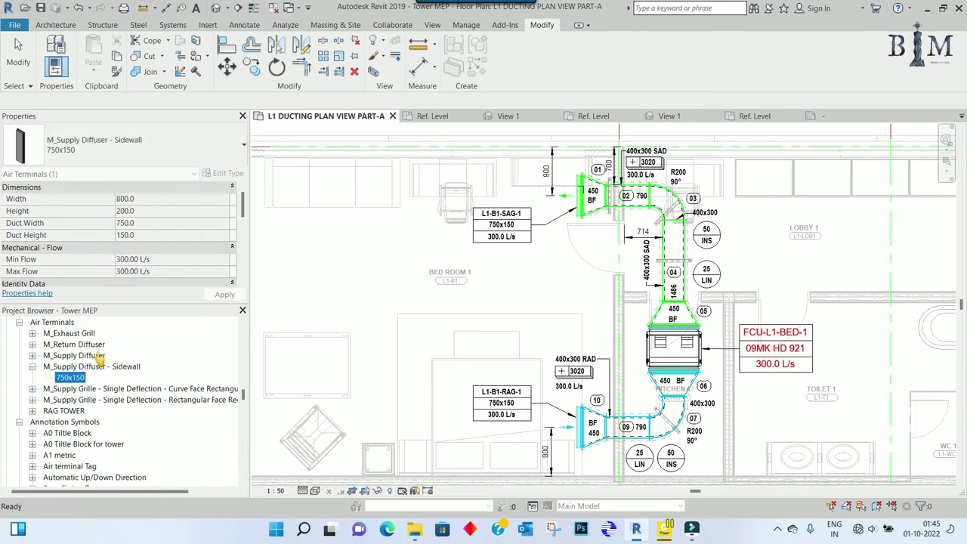
Step: Delete the 400x300 RAG and Standard RAG TOWER types, leaving only 750x150
click(33, 410)
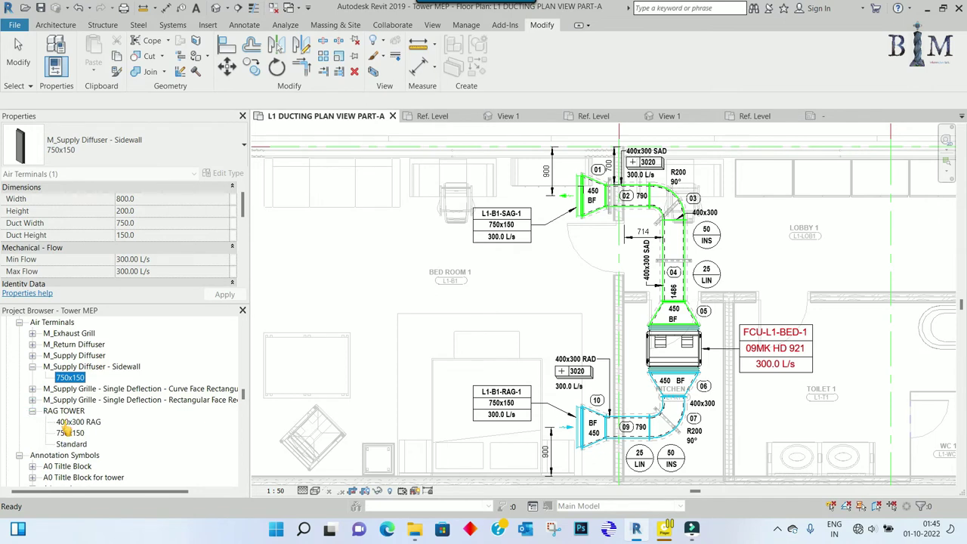
right_click(76, 422)
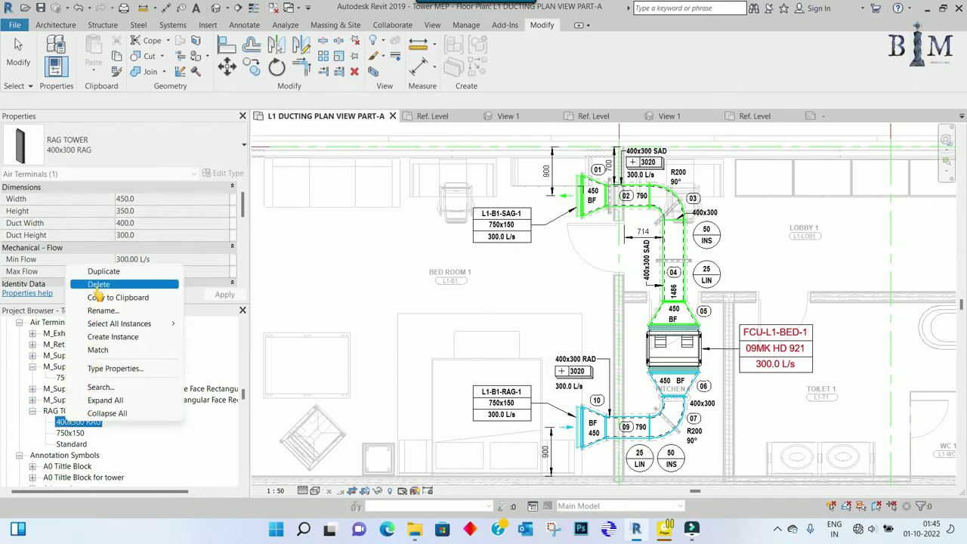
click(98, 285)
click(72, 433)
right_click(72, 433)
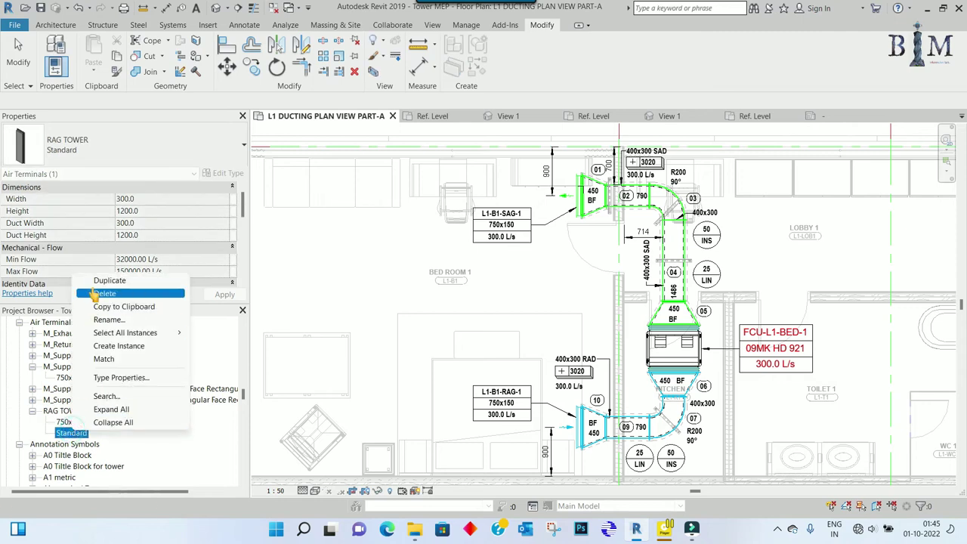
click(110, 290)
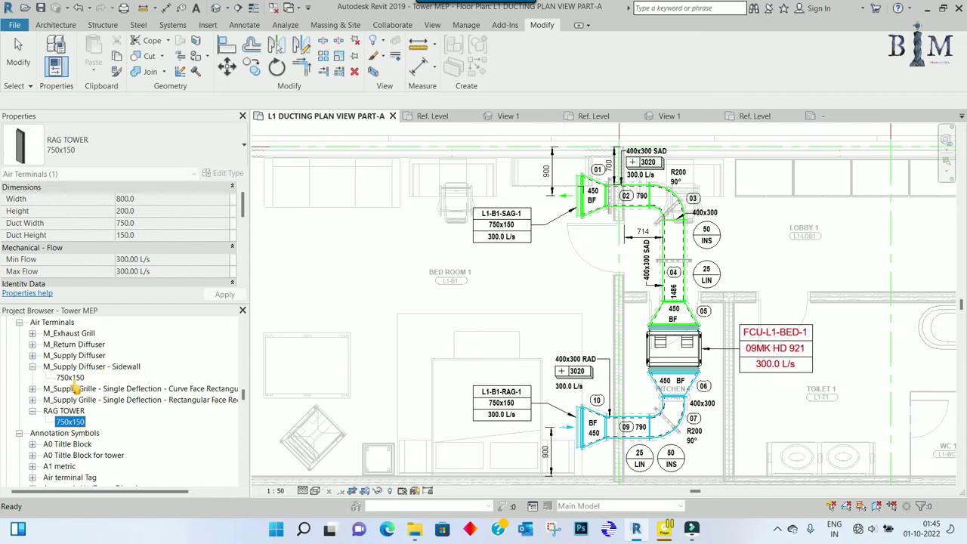
Step: Rename the M_Supply Diffuser - Sidewall family to SAG TOWER, using RAG TOWER's copied name
click(96, 367)
click(64, 411)
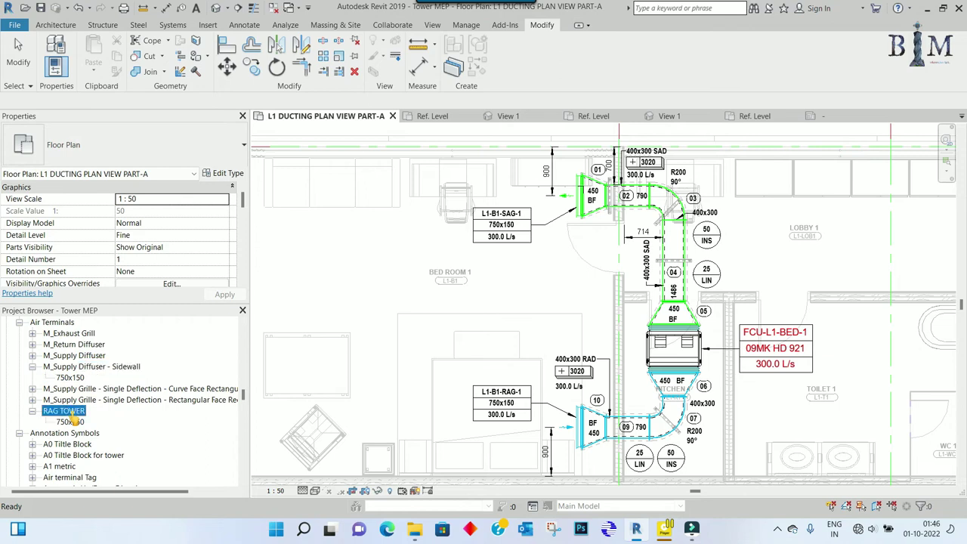
right_click(68, 411)
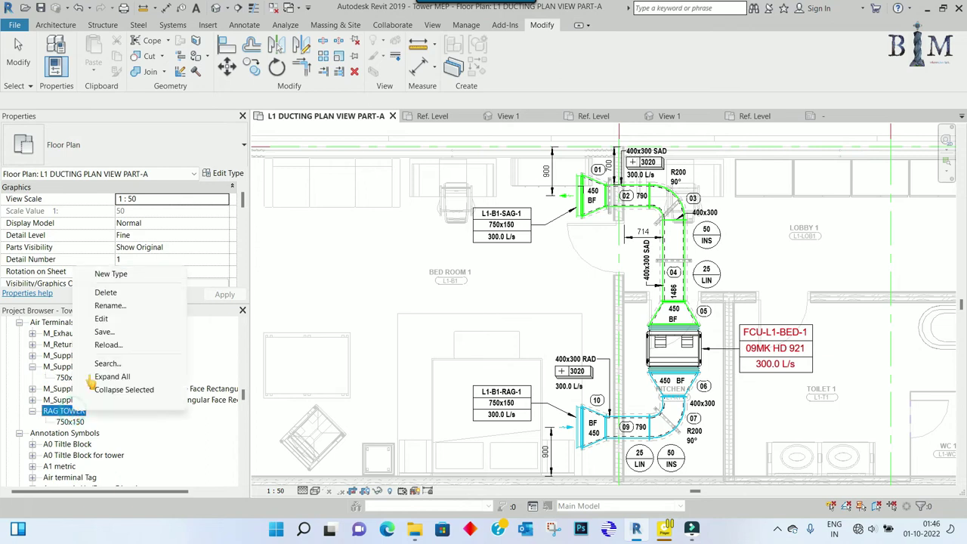
click(120, 306)
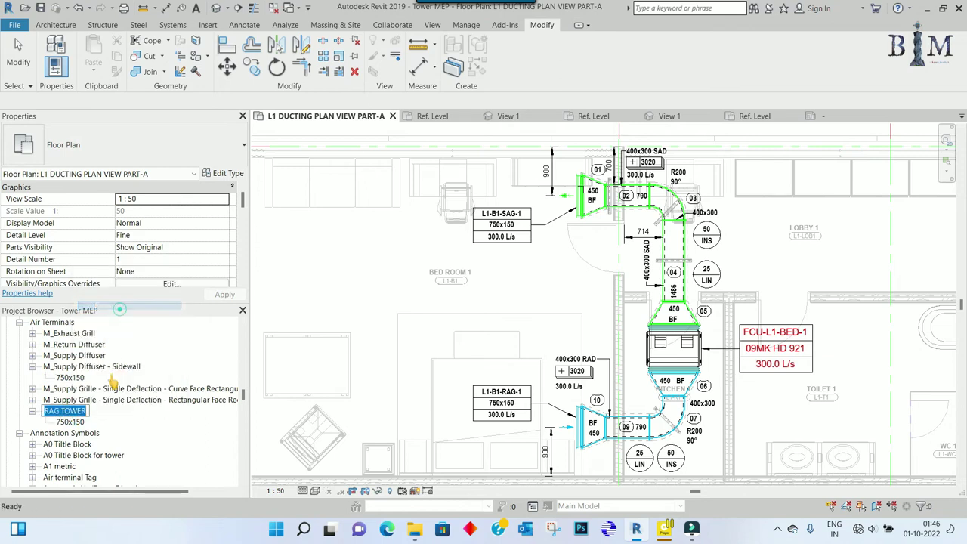
click(91, 367)
right_click(92, 367)
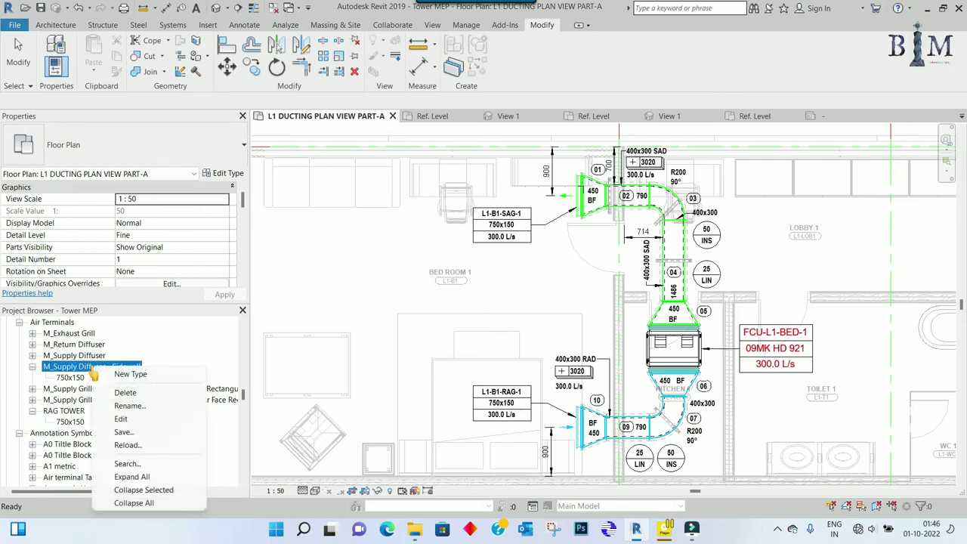
click(134, 406)
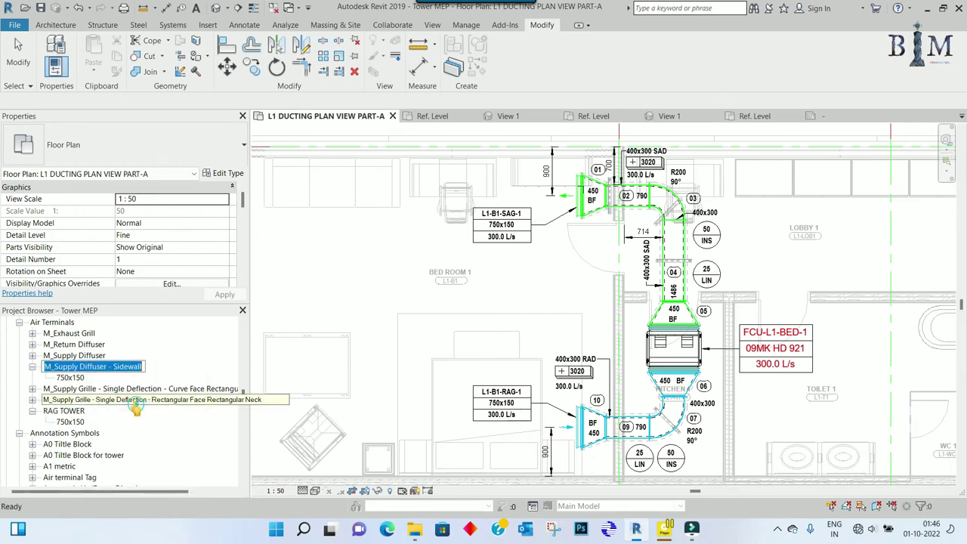
text(RAG TOWER)
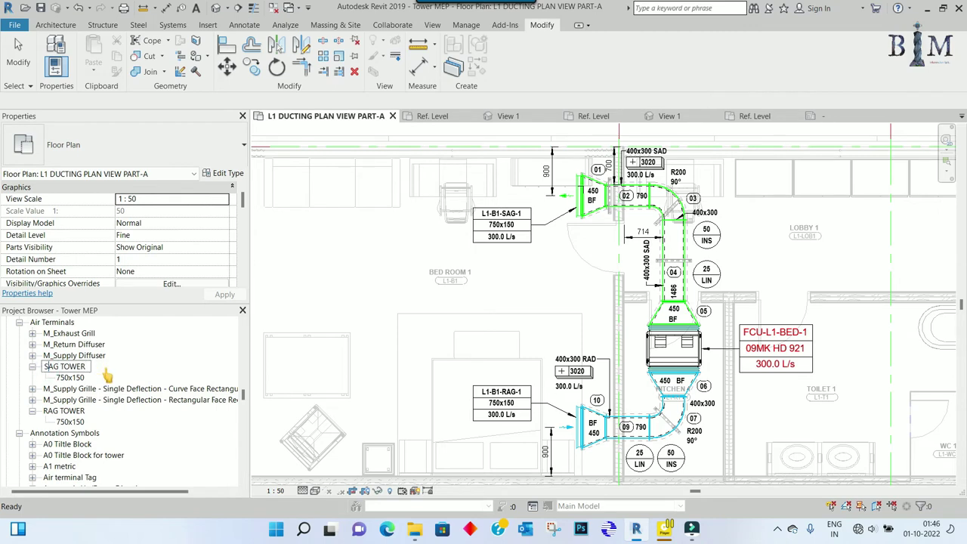
key(Return)
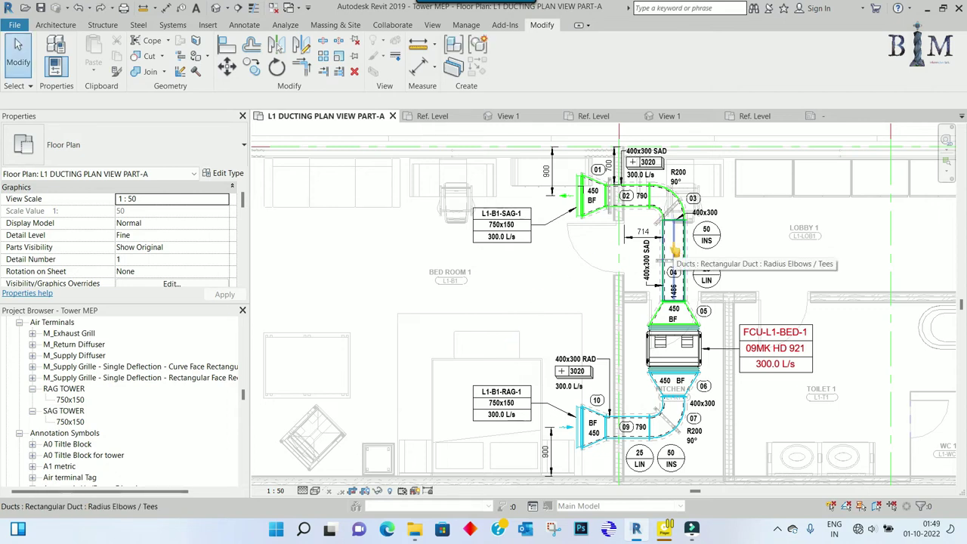
Step: Nudge the DS-3 duct support near the elbow up three increments
click(651, 230)
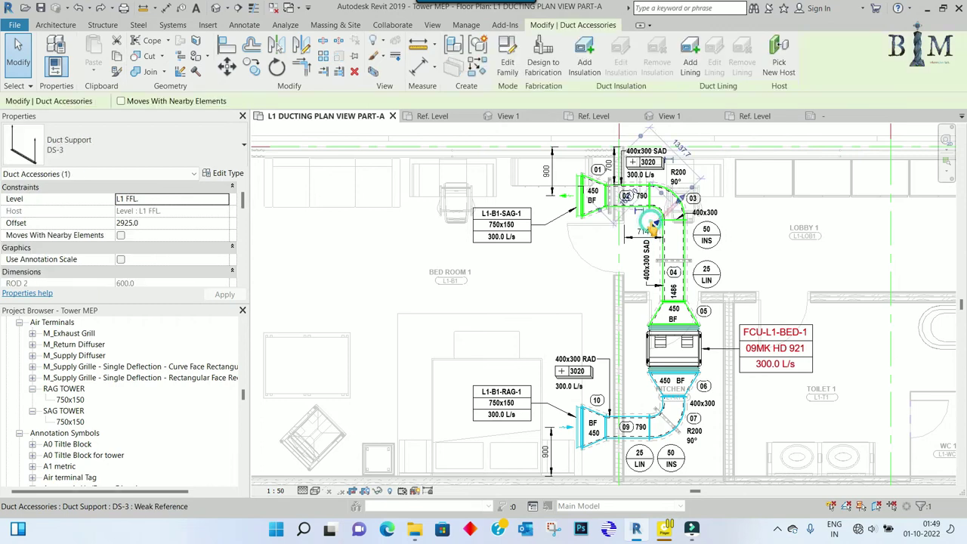
scroll(657, 226, up, 3)
scroll(672, 226, up, 2)
key(Up)
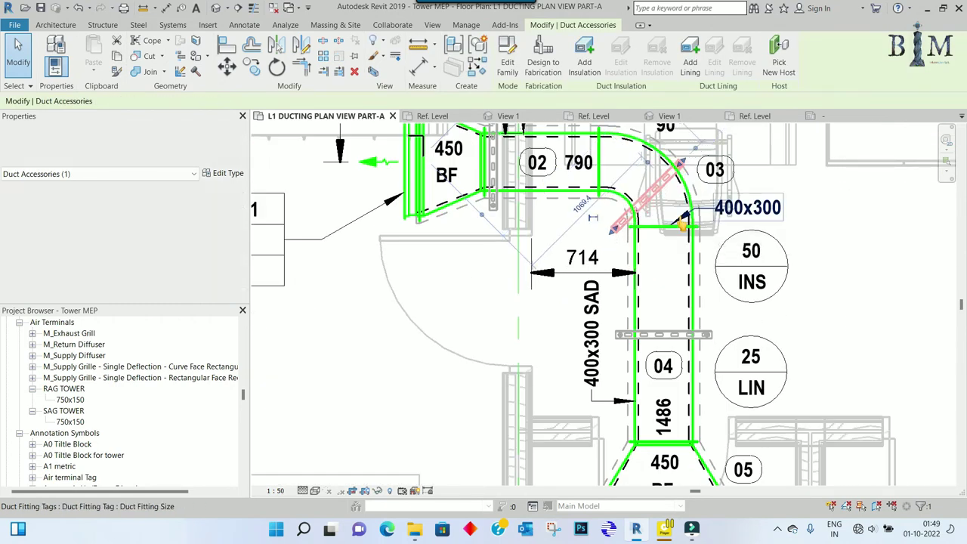
key(Up)
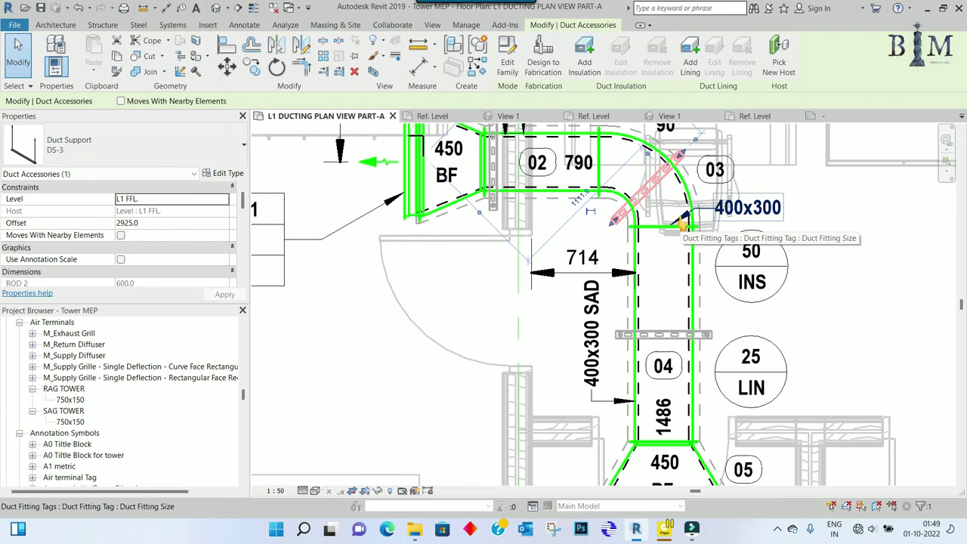
key(Up)
key(Up)
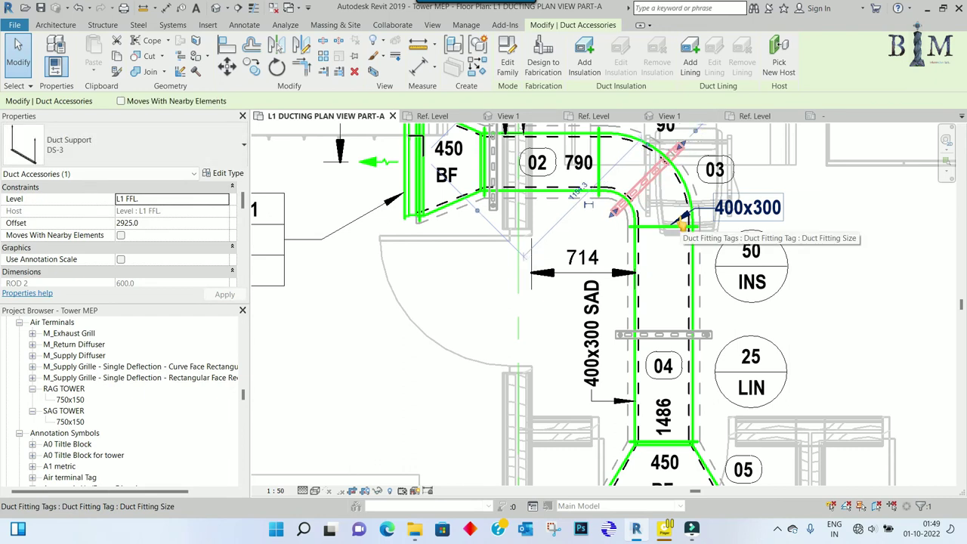
Step: Delete the two detail lines at the elbow and zoom back out
click(424, 149)
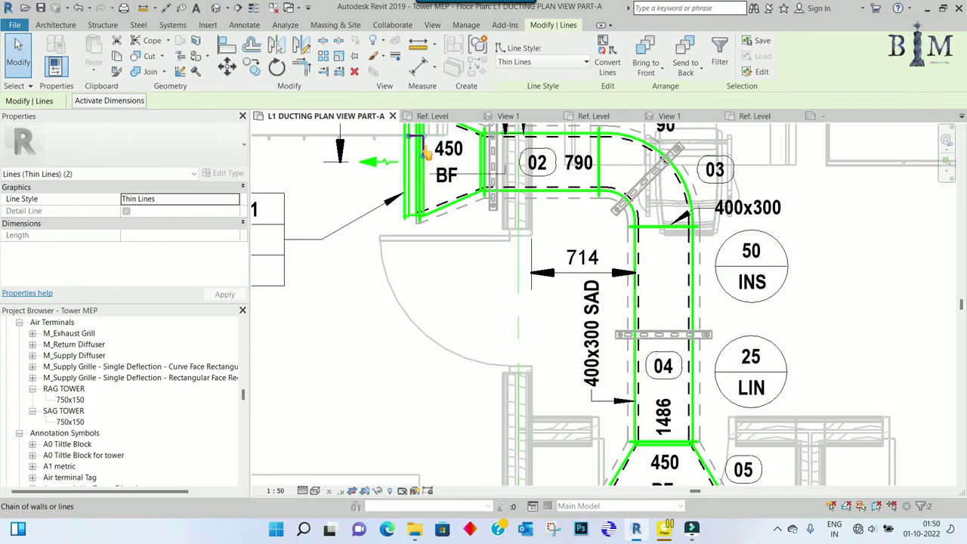
key(Delete)
scroll(427, 151, down, 2)
scroll(429, 153, down, 1)
scroll(432, 155, down, 1)
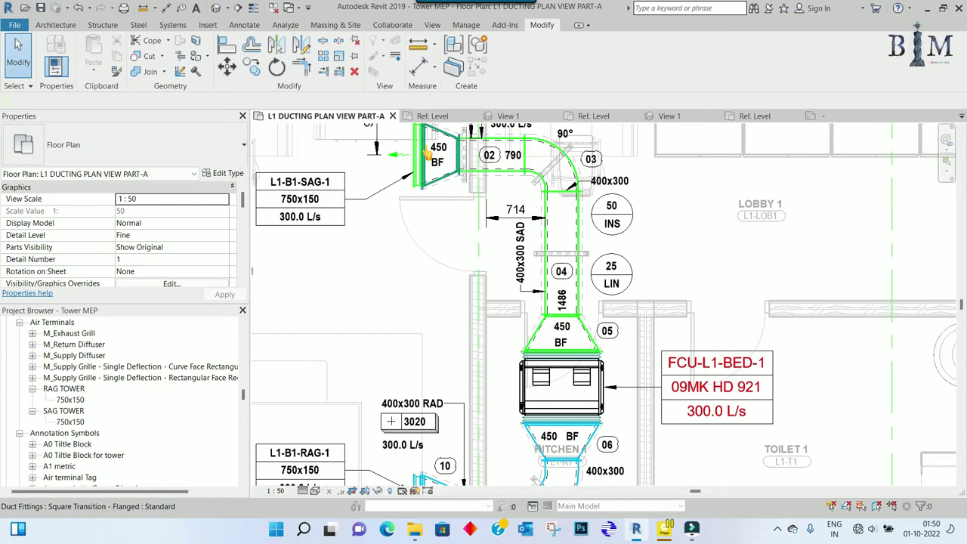
Step: Save the flow arrow family from its Ref. Level view as Duct Flow Arrow.rfa
click(429, 116)
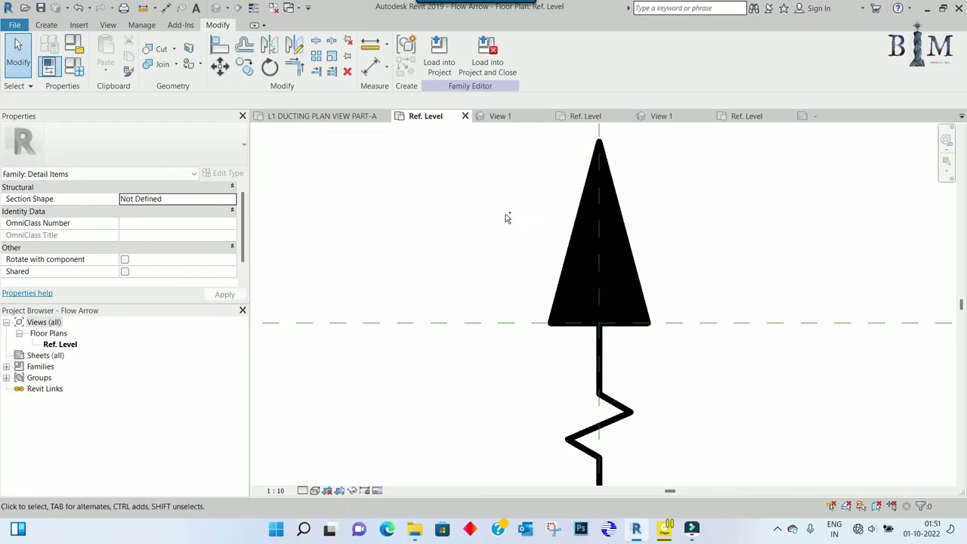
click(12, 28)
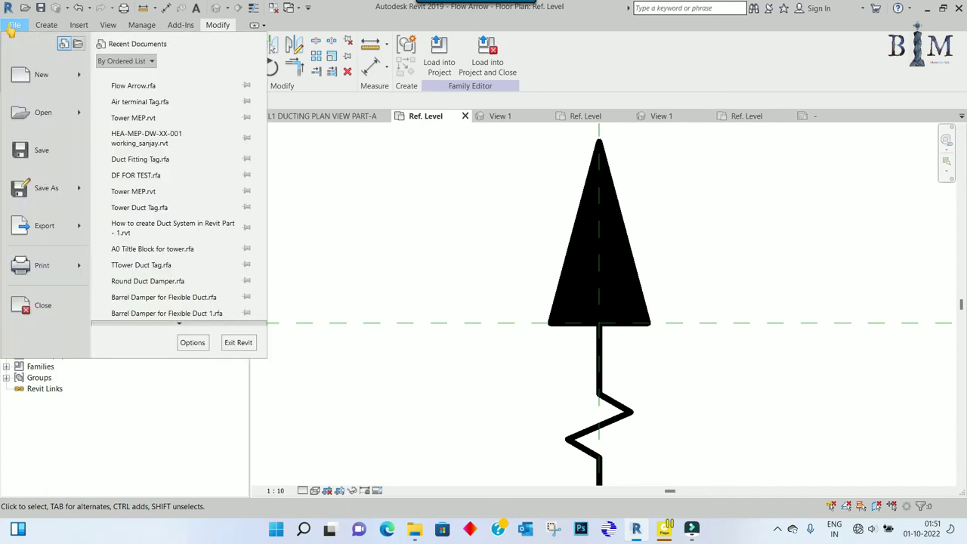
click(61, 182)
click(170, 130)
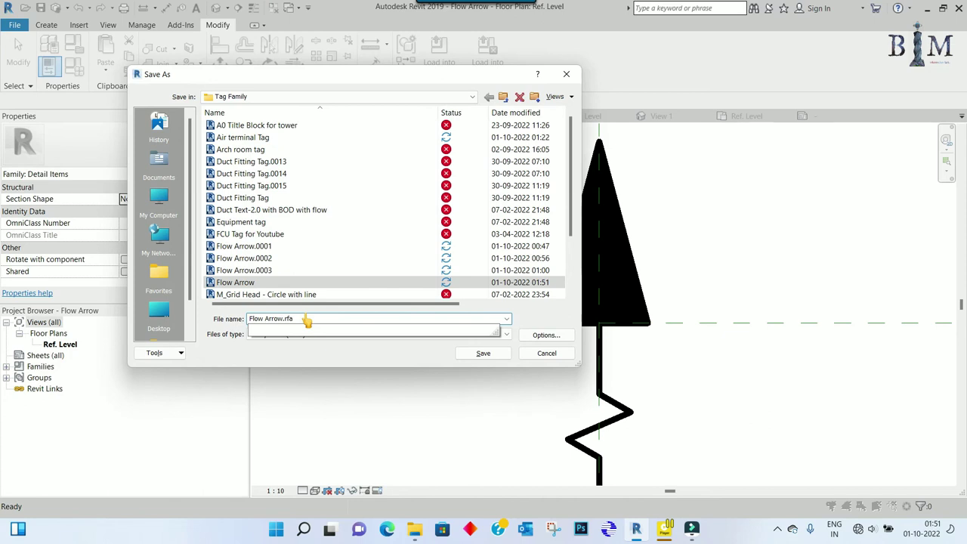
text(Duct)
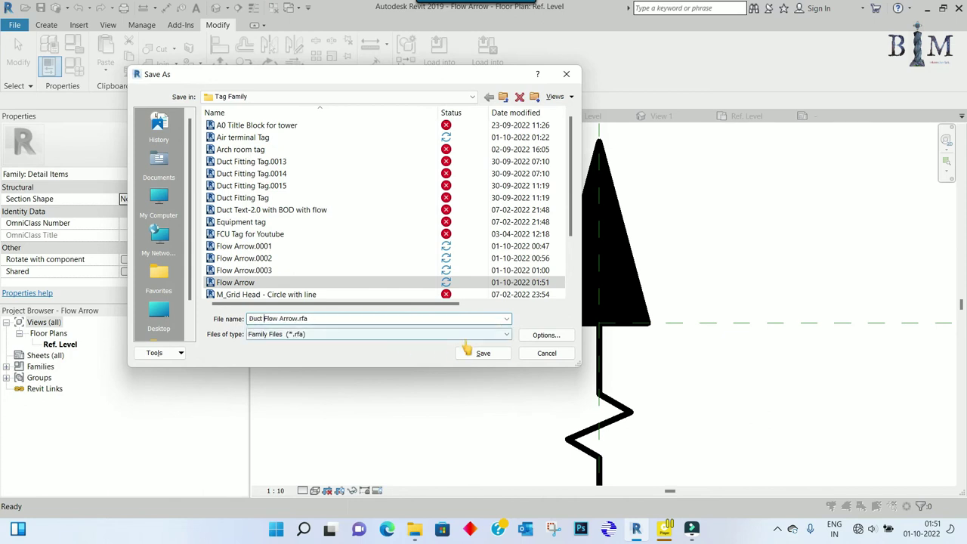
click(479, 355)
scroll(514, 364, down, 1)
scroll(536, 355, down, 2)
scroll(558, 329, down, 2)
scroll(555, 314, down, 2)
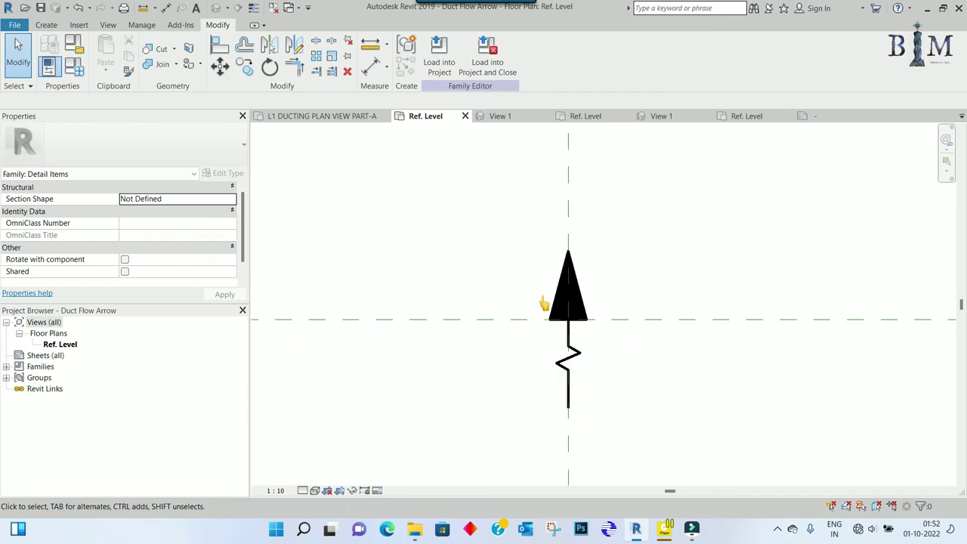
Step: Delete the zigzag tail and draw a 30-unit vertical stem line below the arrowhead
drag(542, 296, 586, 436)
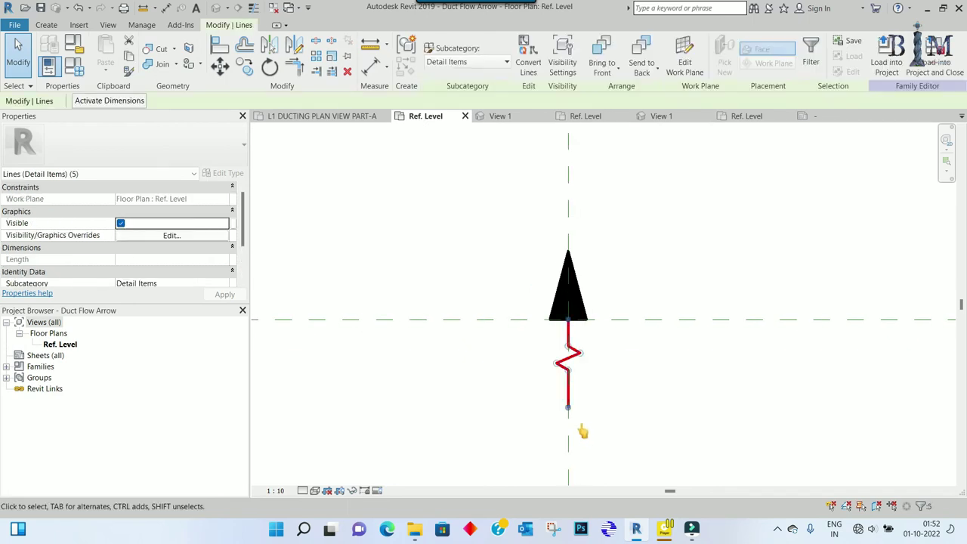
key(Delete)
scroll(561, 325, up, 3)
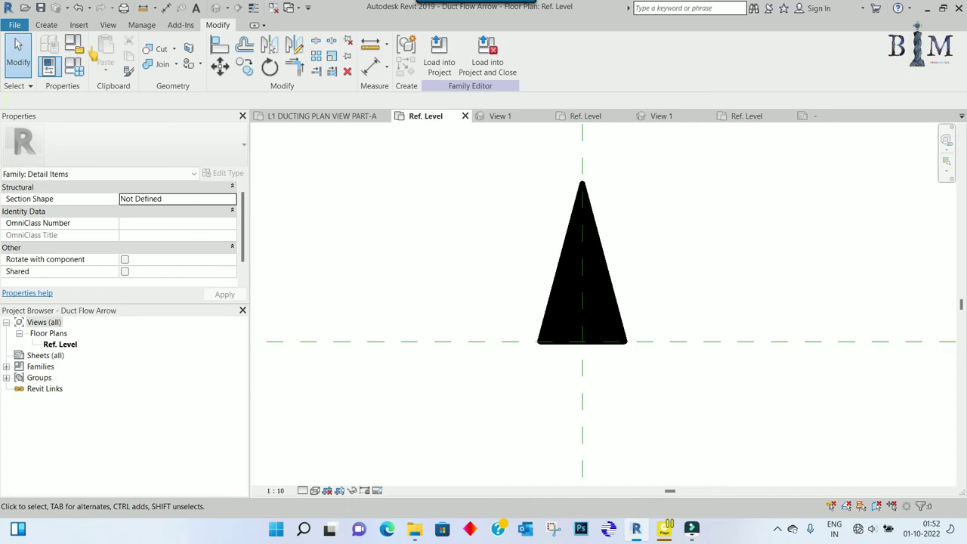
click(46, 25)
click(102, 49)
scroll(554, 344, up, 1)
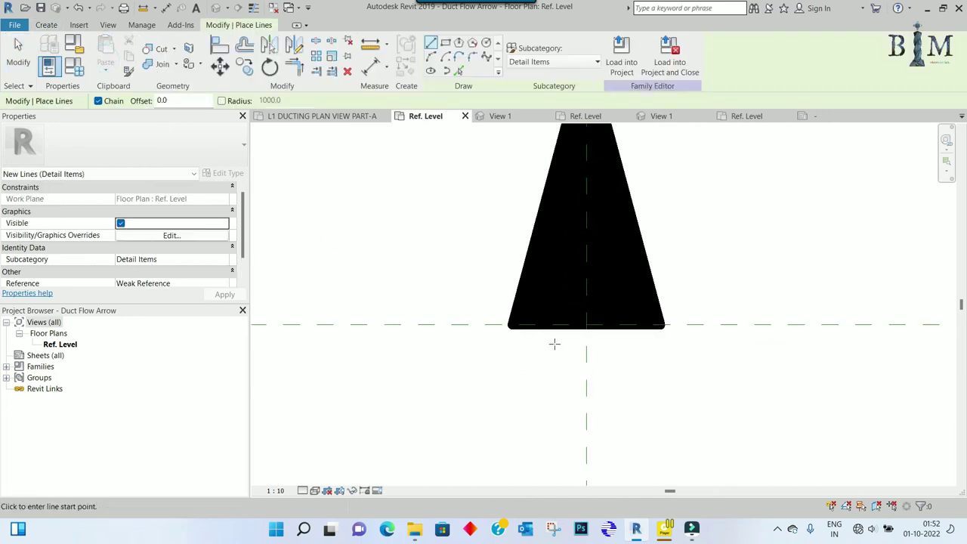
click(523, 324)
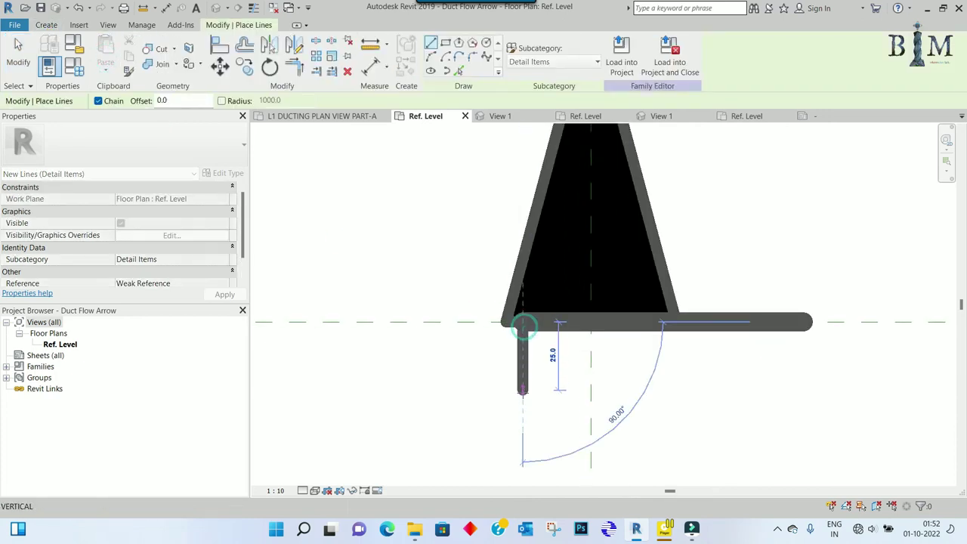
click(522, 402)
key(Escape)
key(Escape)
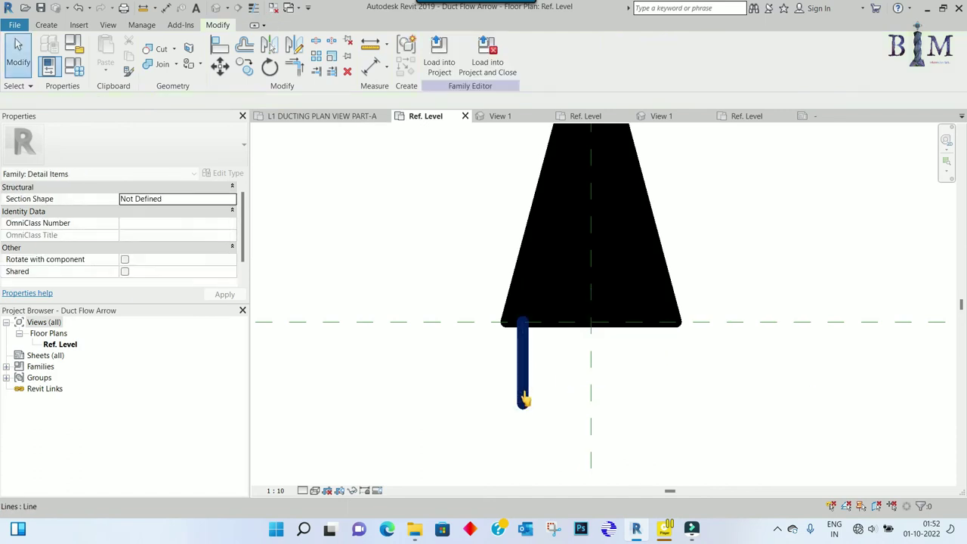
Step: Mirror the stem line about the centre line to form the stem's right side
click(522, 381)
key(d)
key(m)
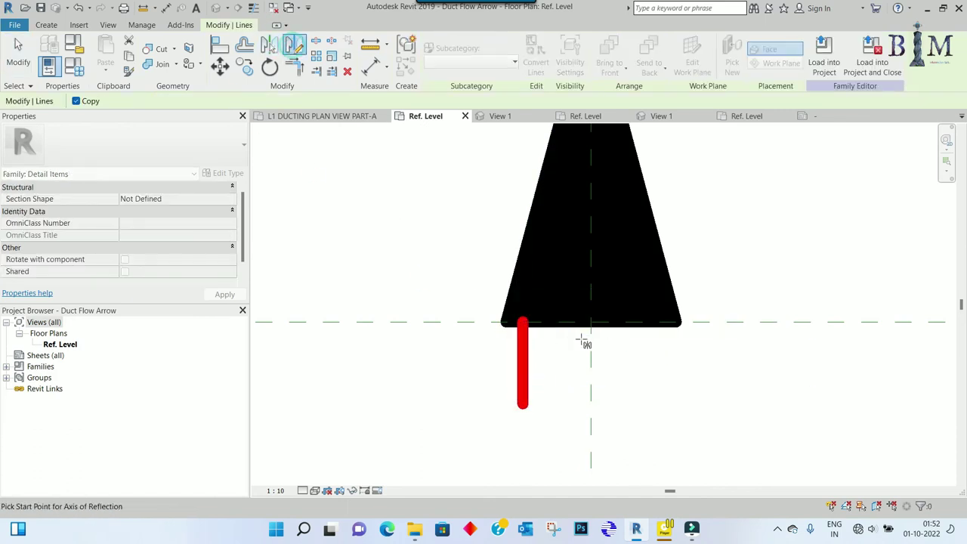
click(591, 322)
click(592, 384)
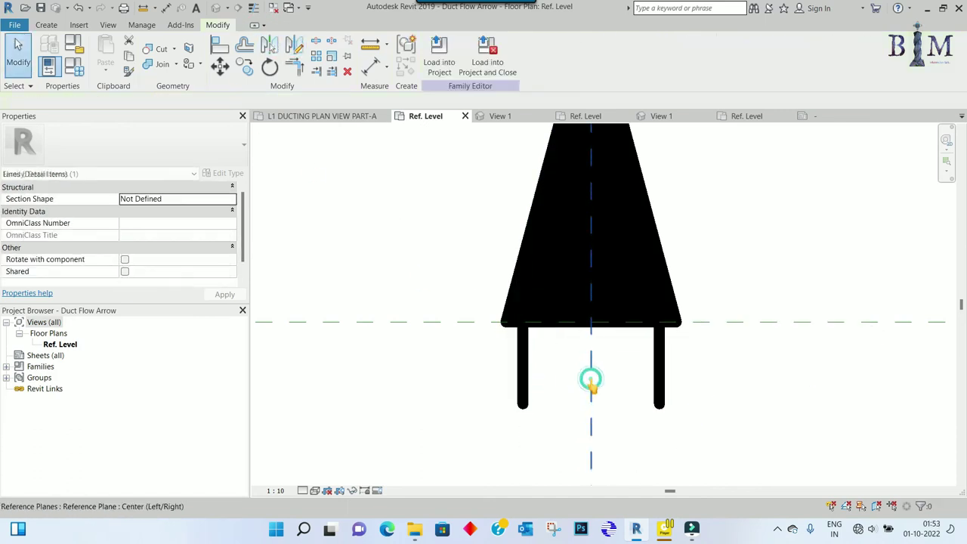
scroll(591, 384, down, 2)
scroll(591, 384, down, 2)
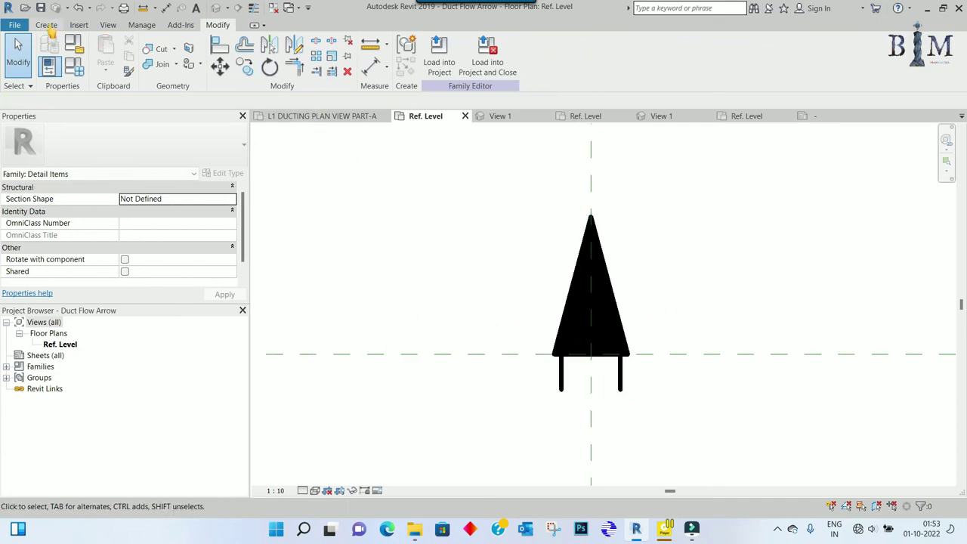
Step: Draw a bottom detail line closing the rectangular stem
click(46, 25)
click(102, 47)
click(560, 389)
click(620, 389)
key(Escape)
key(Escape)
Step: Swing the arrowhead's left edge outward and mirror a copy to the right side
click(562, 305)
mouse_move(555, 359)
mouse_down()
mouse_move(513, 353)
mouse_move(523, 354)
mouse_up()
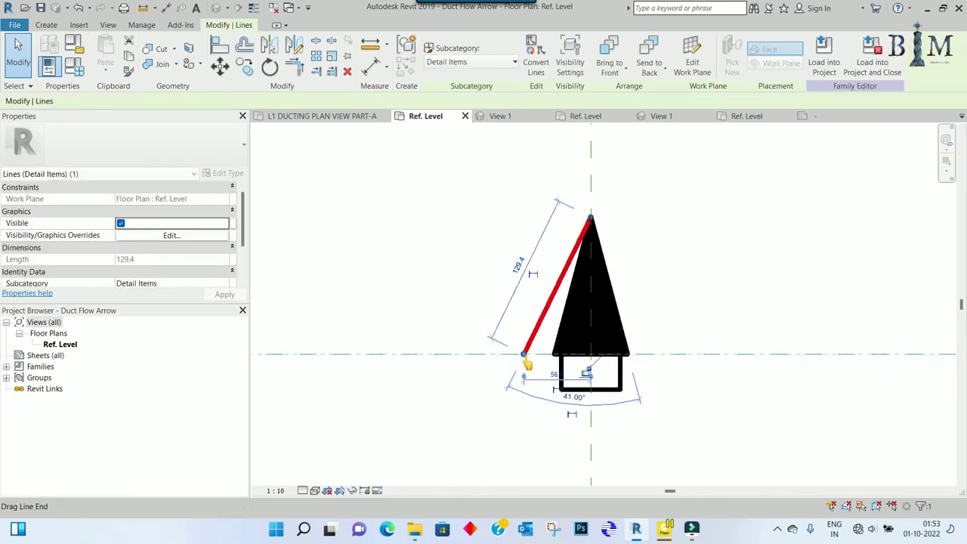
key(Escape)
click(618, 316)
key(Escape)
click(550, 298)
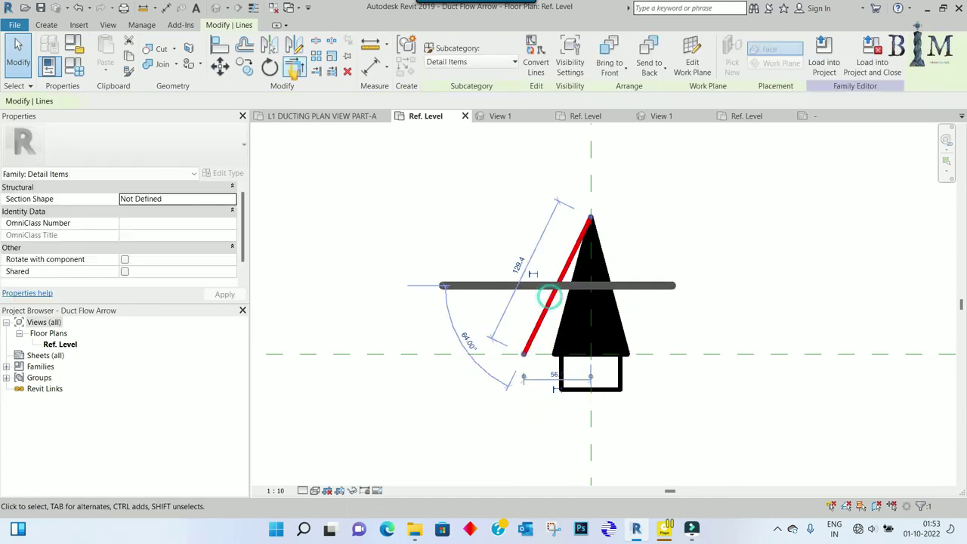
click(294, 47)
click(591, 219)
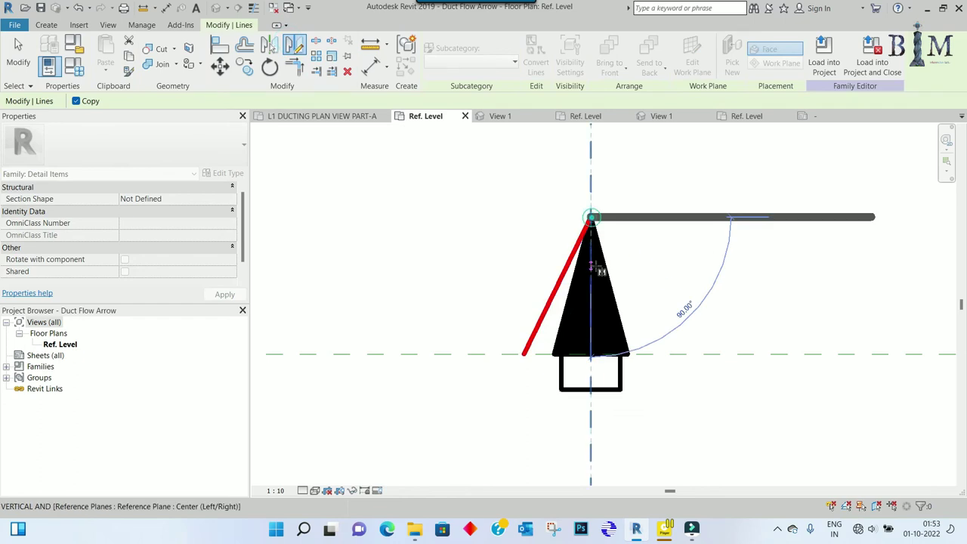
click(594, 269)
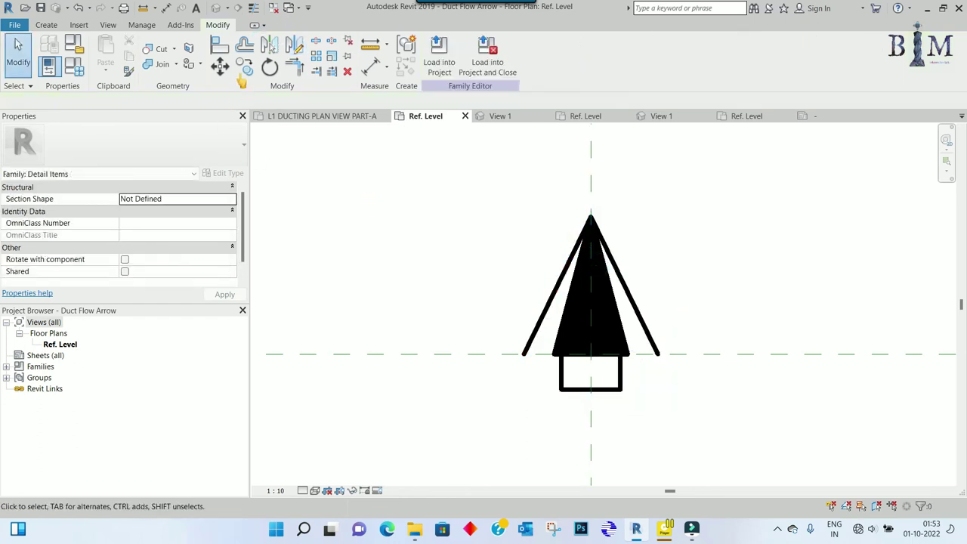
Step: Trim/Extend the outer edges and base line into clean triangle corners
click(294, 68)
click(529, 348)
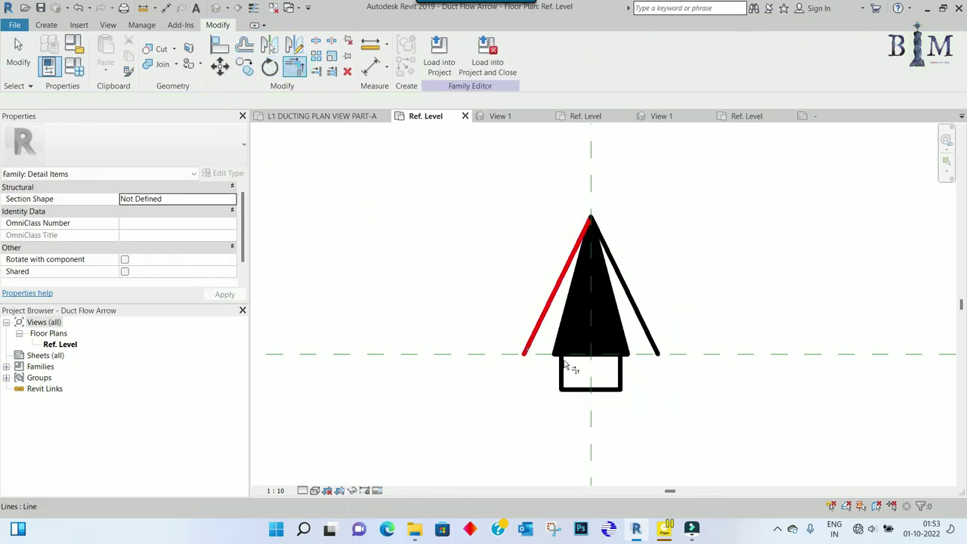
click(572, 357)
click(580, 355)
click(650, 341)
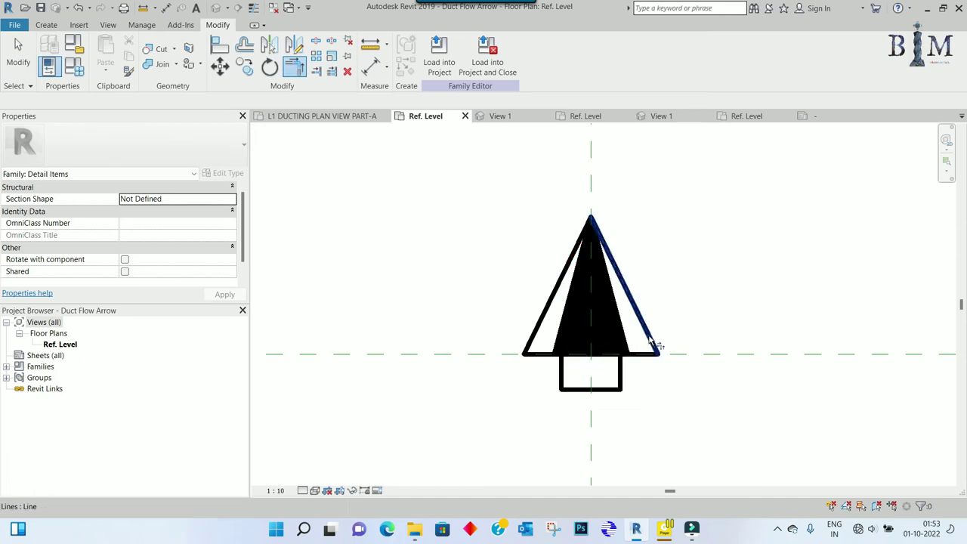
key(Escape)
Step: Edit the filled region boundary and align its sides to the outer triangle edges
click(624, 340)
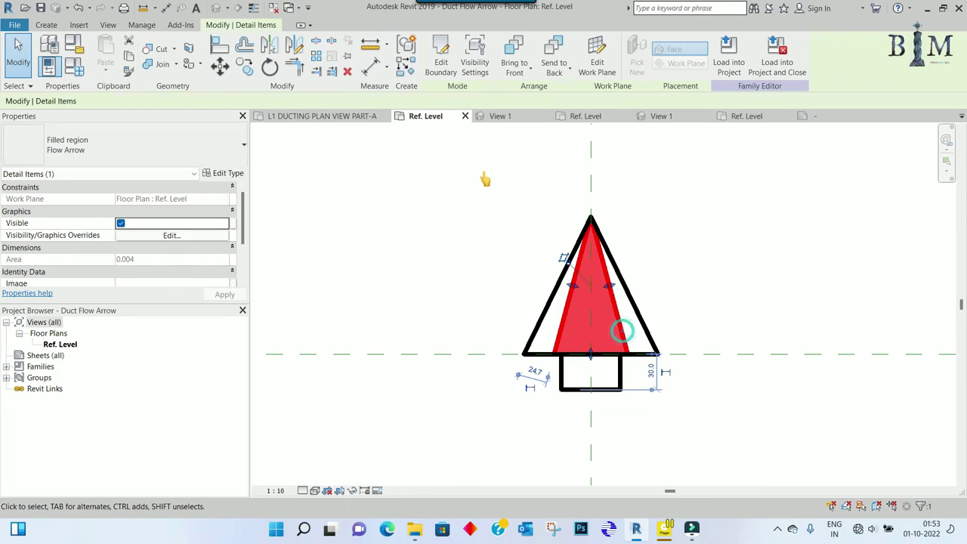
click(441, 53)
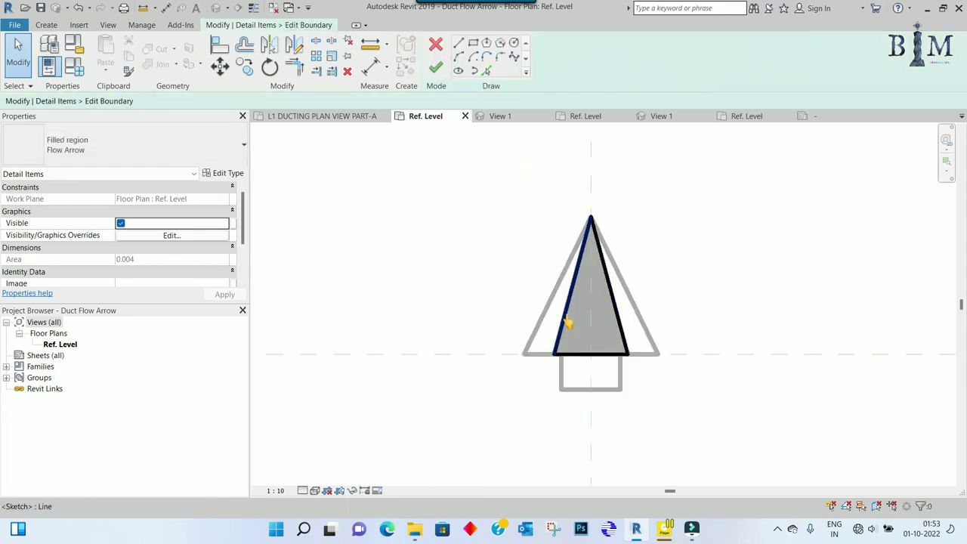
click(219, 44)
click(548, 302)
click(566, 314)
click(632, 306)
click(618, 309)
key(Escape)
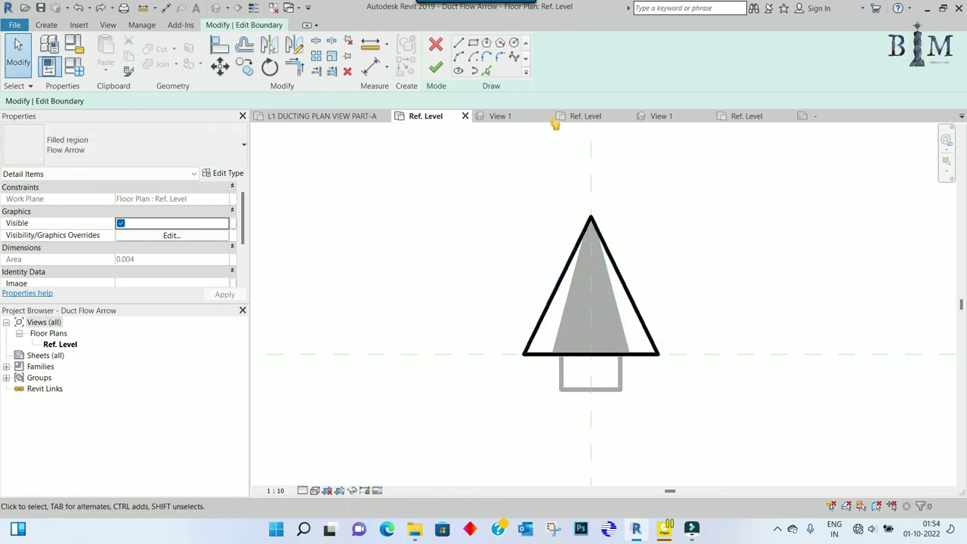
Step: Add the stem's left, bottom and right lines to the boundary and join the base to it
click(486, 70)
click(561, 378)
click(578, 390)
click(621, 374)
key(t)
key(r)
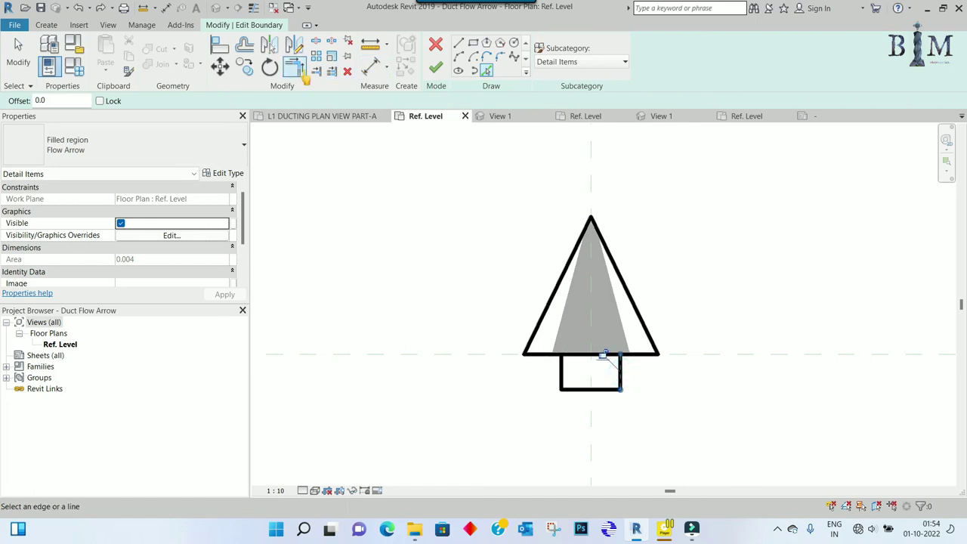
click(549, 363)
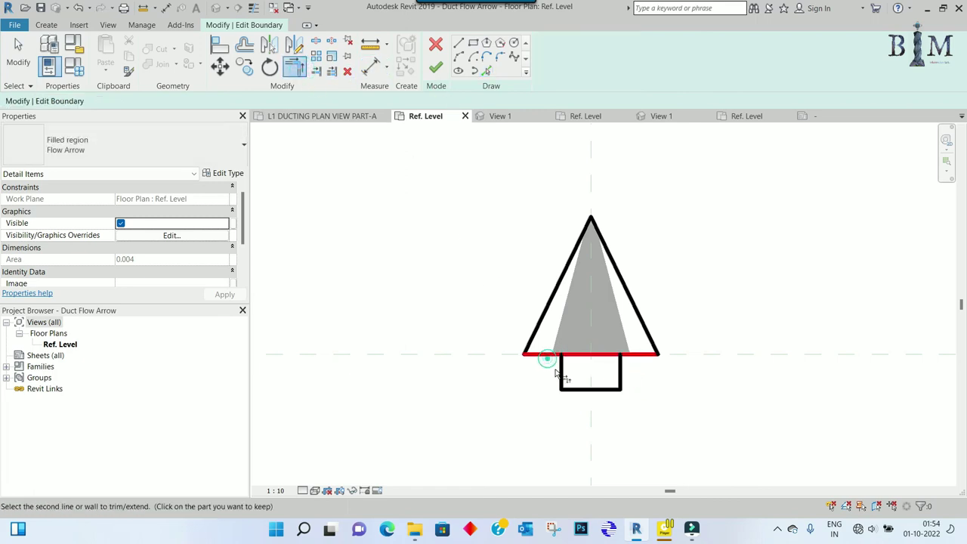
click(559, 371)
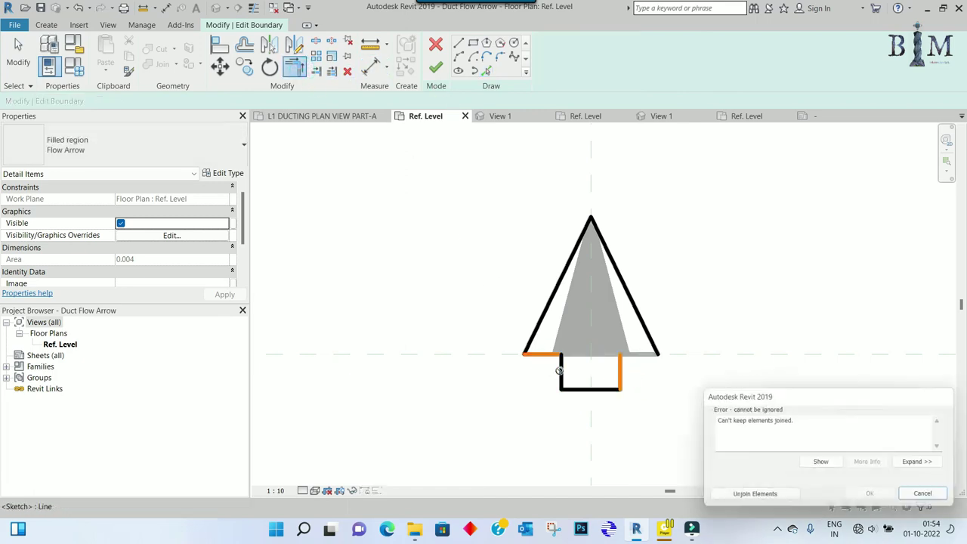
Step: Unjoin elements to clear the error and finish editing the filled region
click(752, 498)
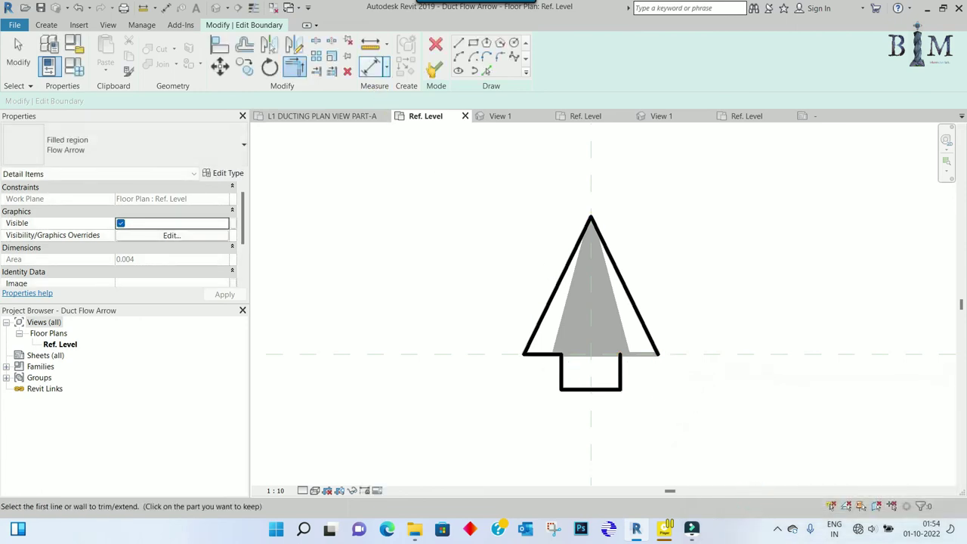
click(459, 42)
key(Escape)
key(Escape)
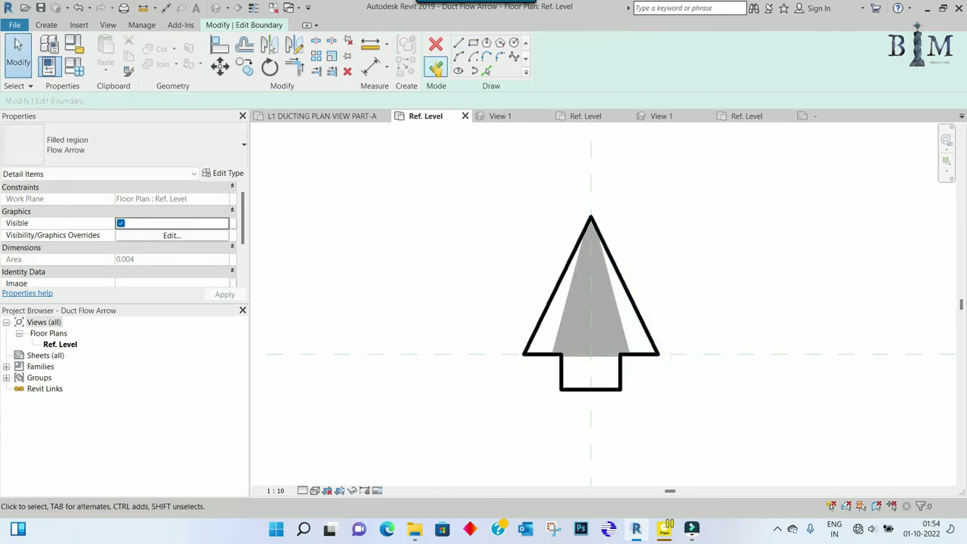
click(436, 68)
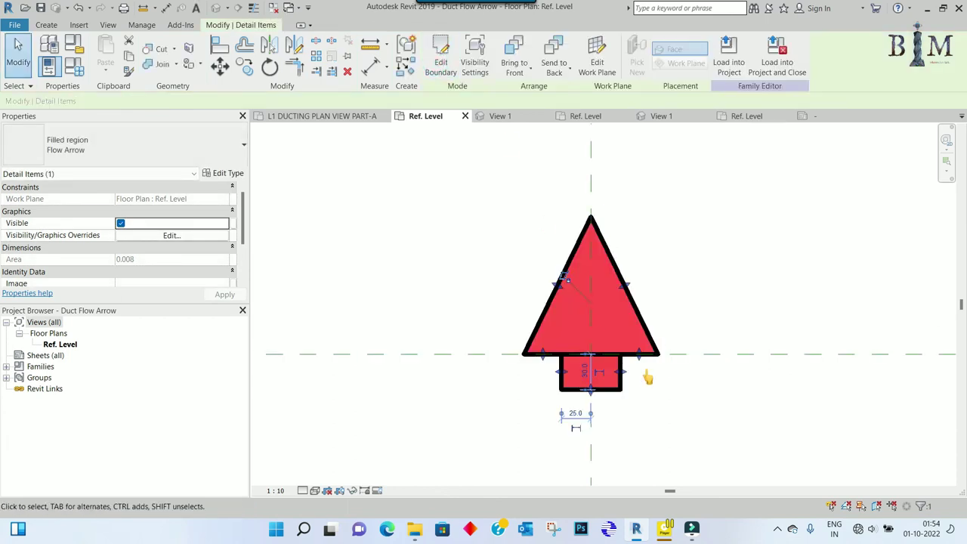
click(654, 403)
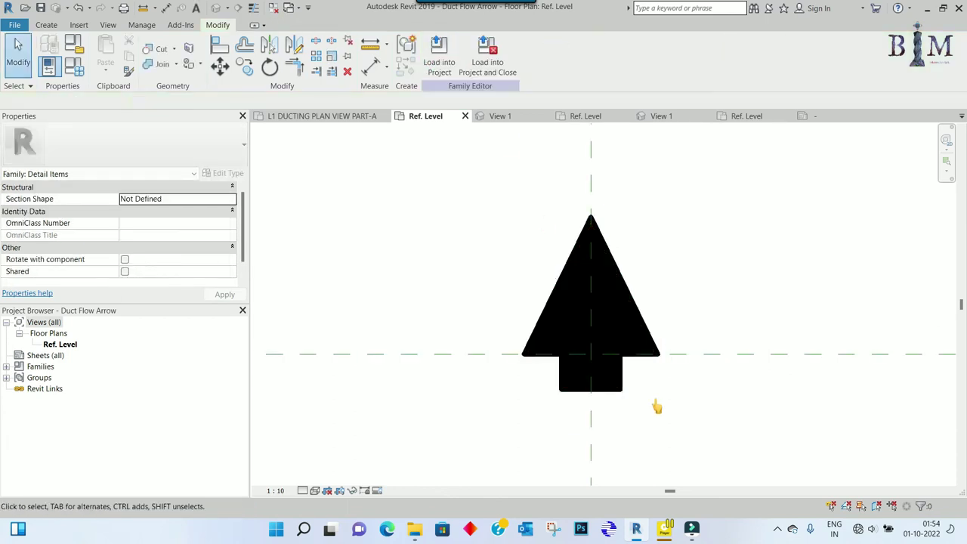
Step: Split and trim the arrow base lines into corners, then load Duct Flow Arrow into Tower MEP.rvt
click(603, 353)
key(s)
key(l)
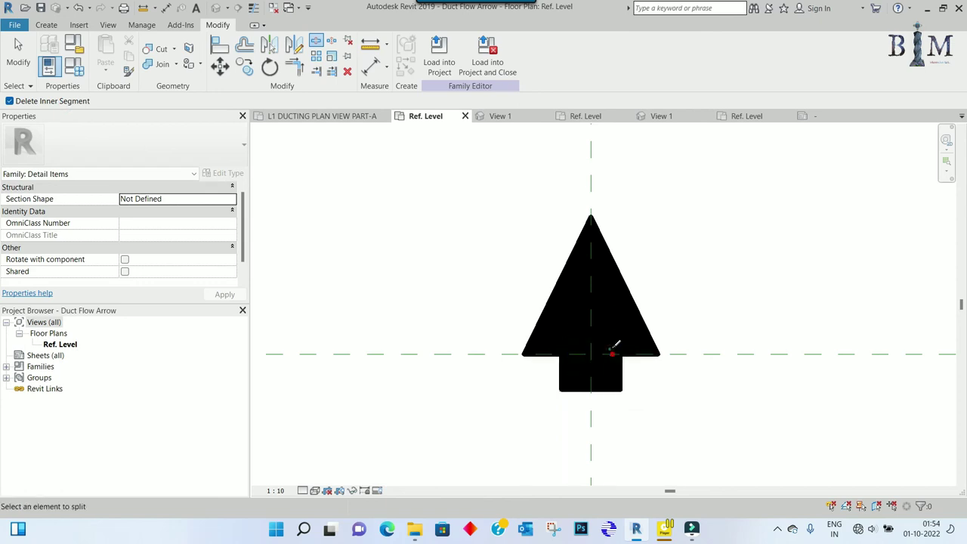
key(Escape)
click(294, 68)
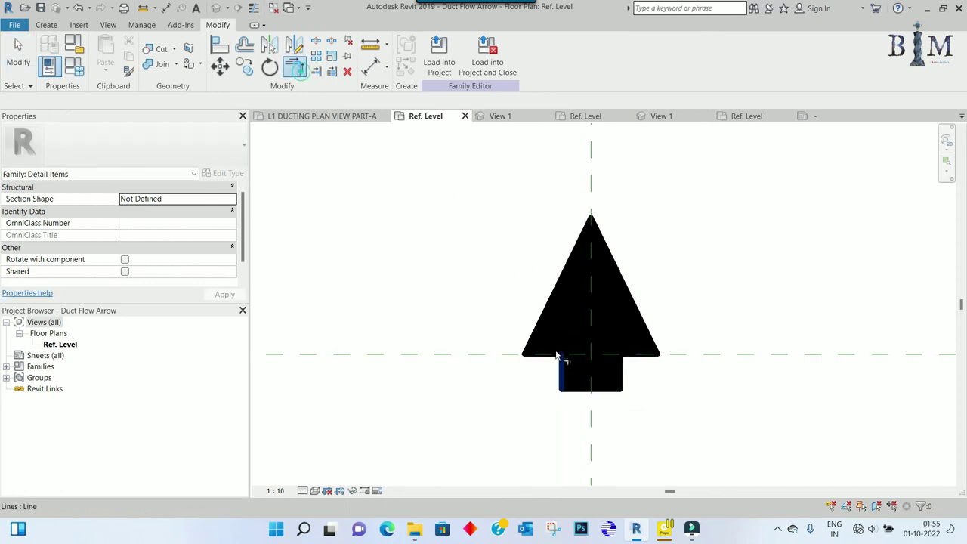
click(549, 353)
click(557, 371)
click(644, 363)
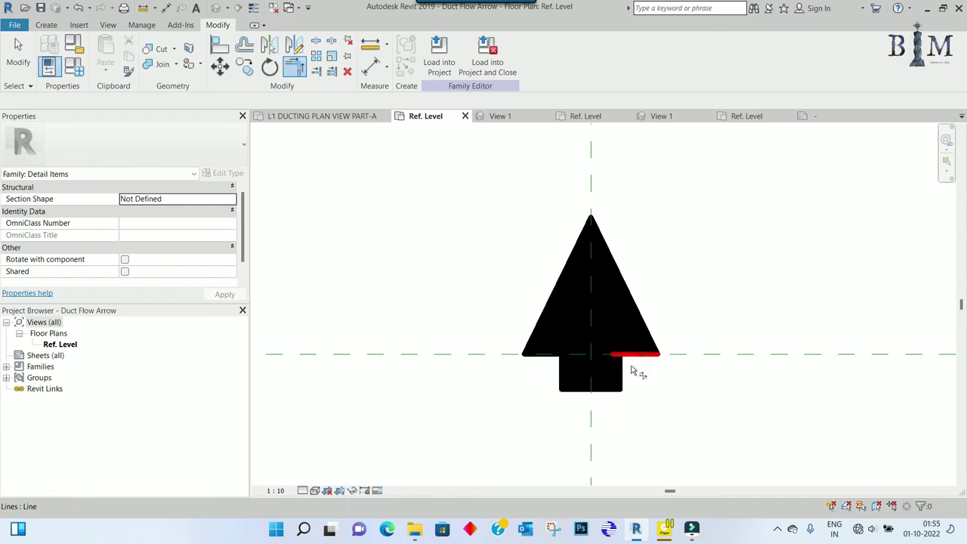
key(Escape)
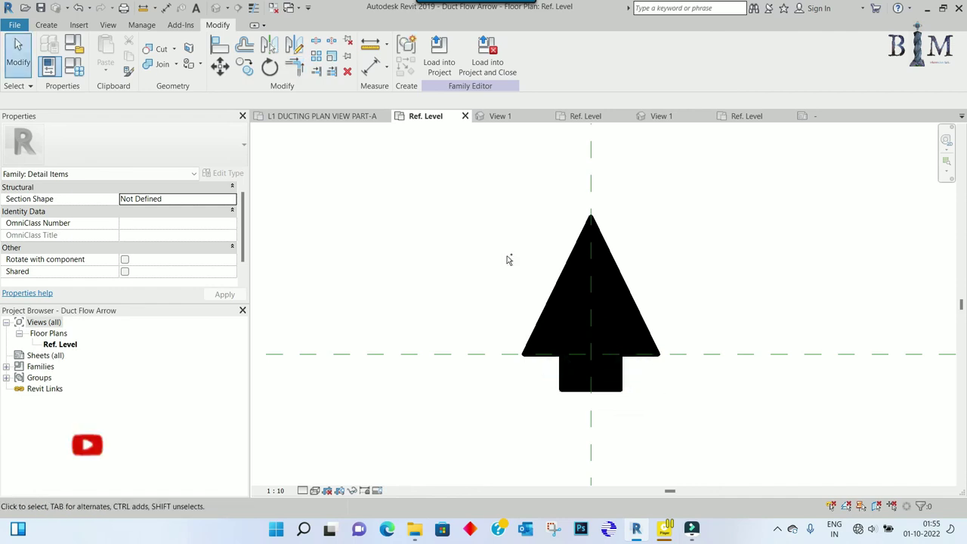
click(445, 66)
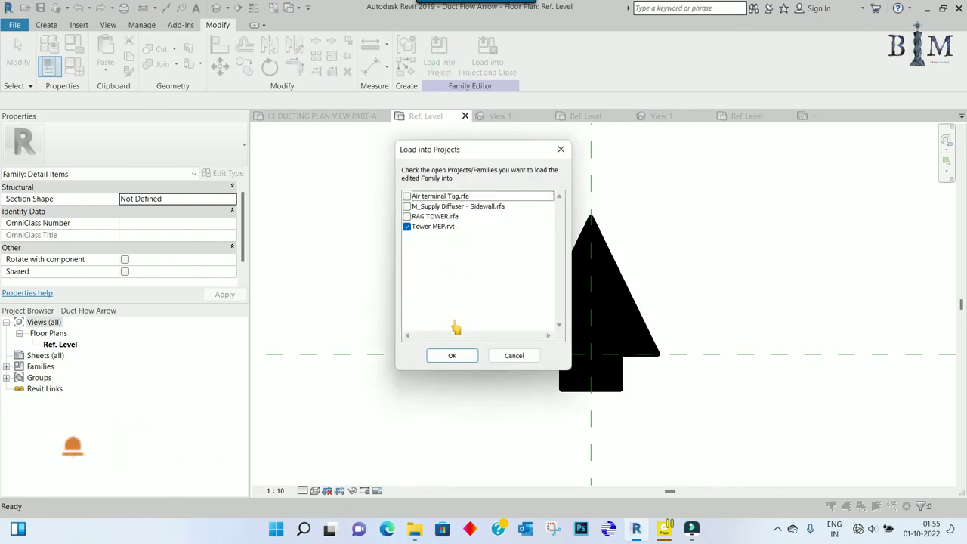
click(451, 355)
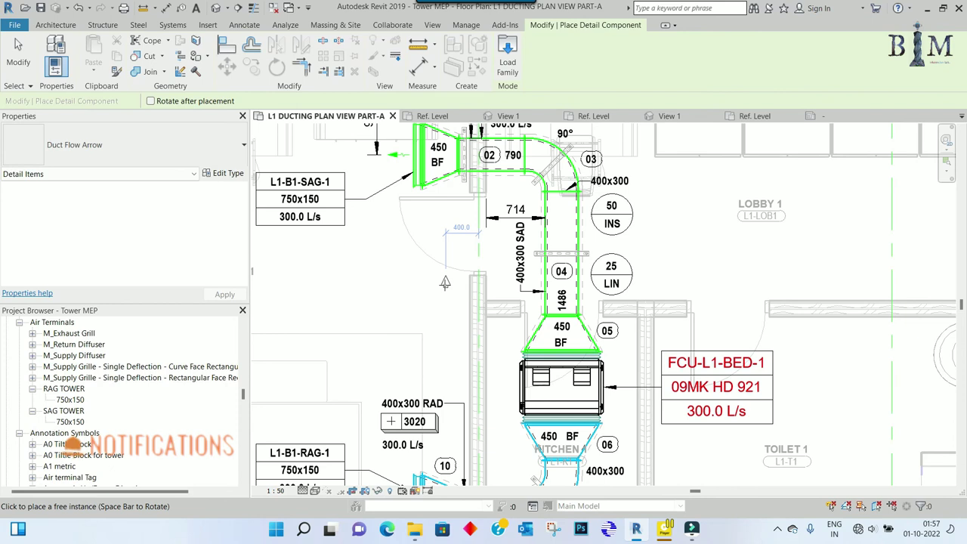
Step: Place a Duct Flow Arrow on the green supply duct pointing up
click(562, 228)
key(Escape)
key(Escape)
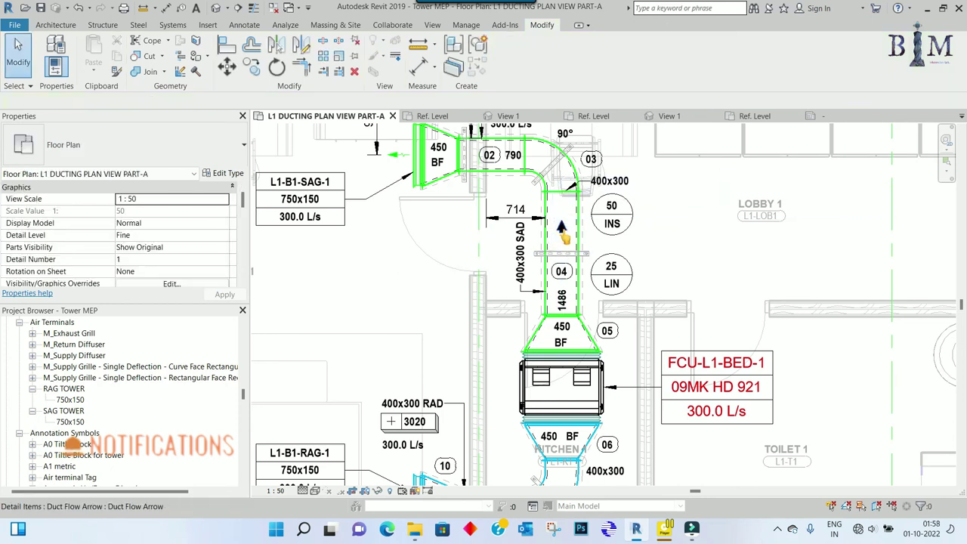
click(562, 228)
Step: Copy the arrow onto the blue return duct, rotate it right and move it beside fitting 09
key(c)
key(o)
scroll(559, 233, down, 2)
scroll(538, 389, up, 1)
scroll(538, 389, up, 2)
click(538, 389)
scroll(539, 391, up, 1)
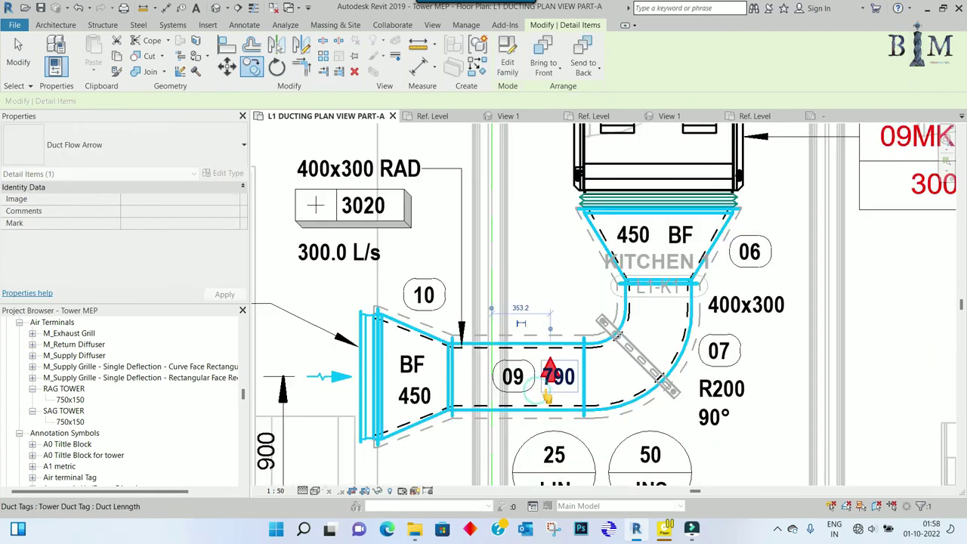
scroll(539, 392, up, 1)
key(space)
key(space)
key(space)
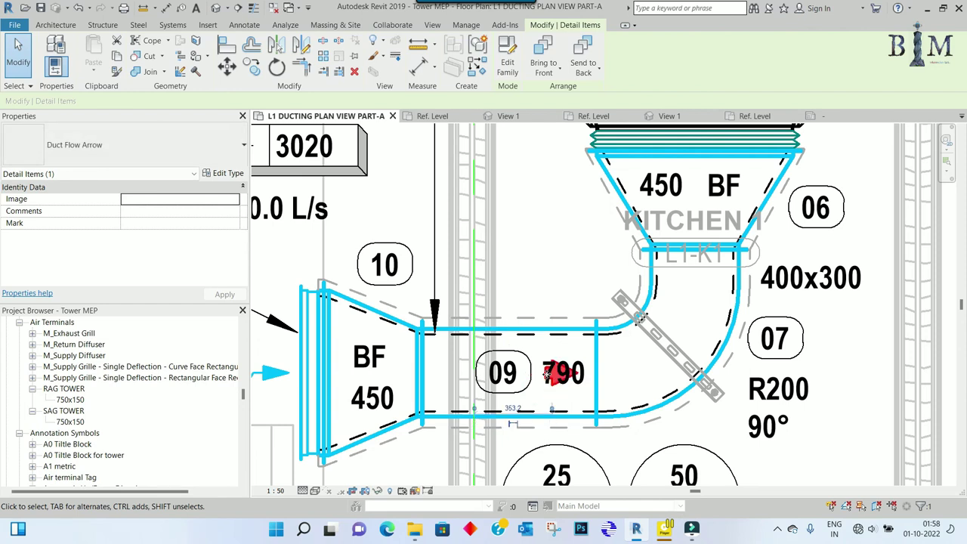
drag(529, 370, 447, 372)
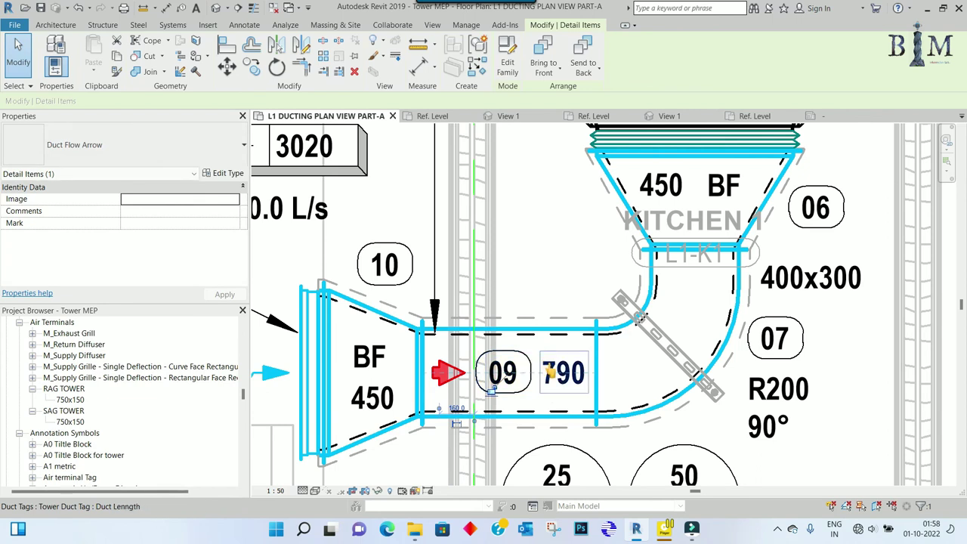
scroll(469, 367, down, 1)
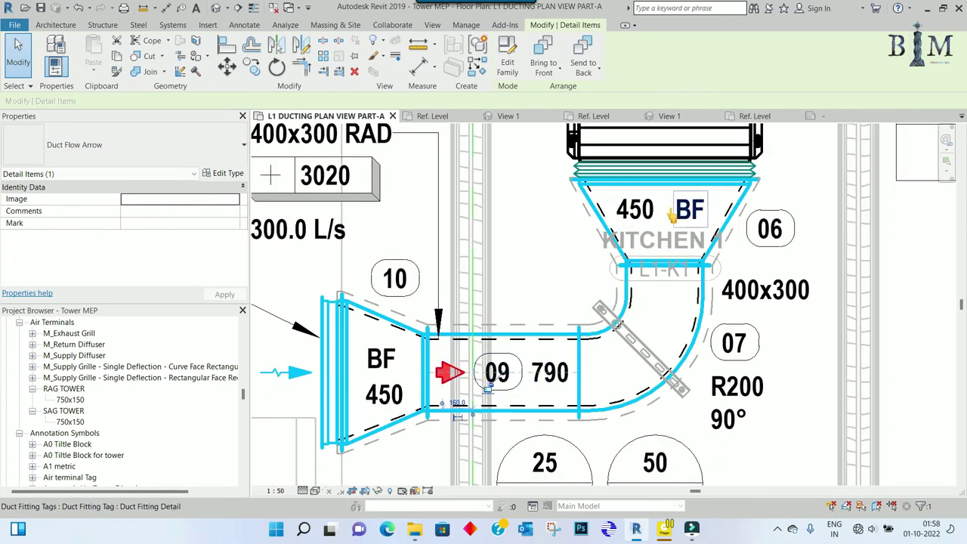
scroll(670, 216, down, 1)
Step: Pan and zoom to bring the FCU and upper supply duct run into view
middle_drag(671, 215, 670, 430)
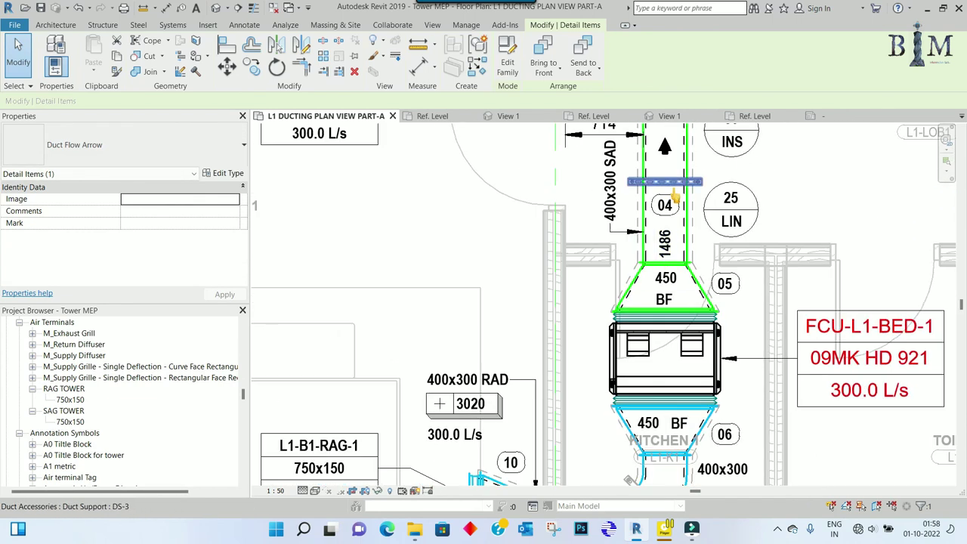
middle_drag(675, 198, 672, 374)
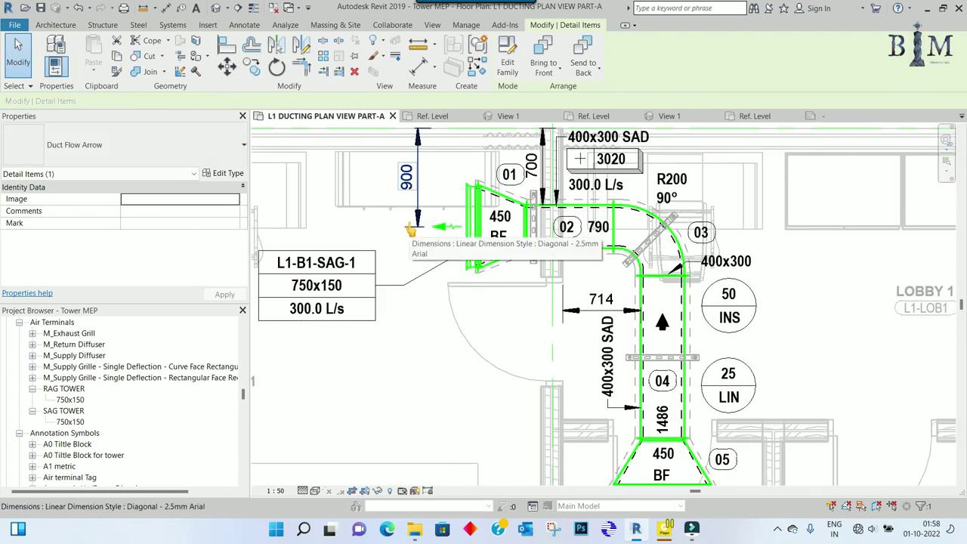
scroll(483, 219, down, 2)
scroll(506, 212, down, 1)
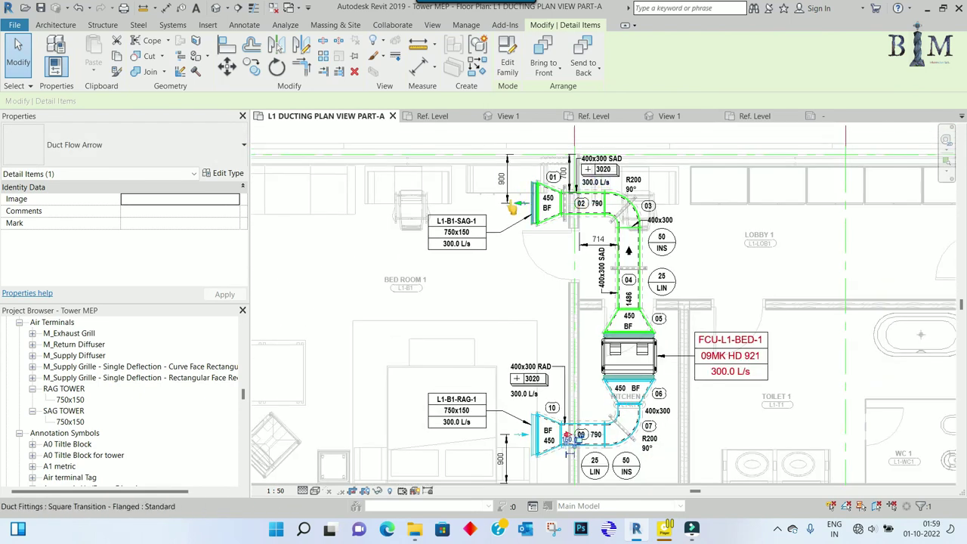
scroll(660, 353, up, 2)
scroll(661, 355, up, 1)
scroll(642, 361, up, 1)
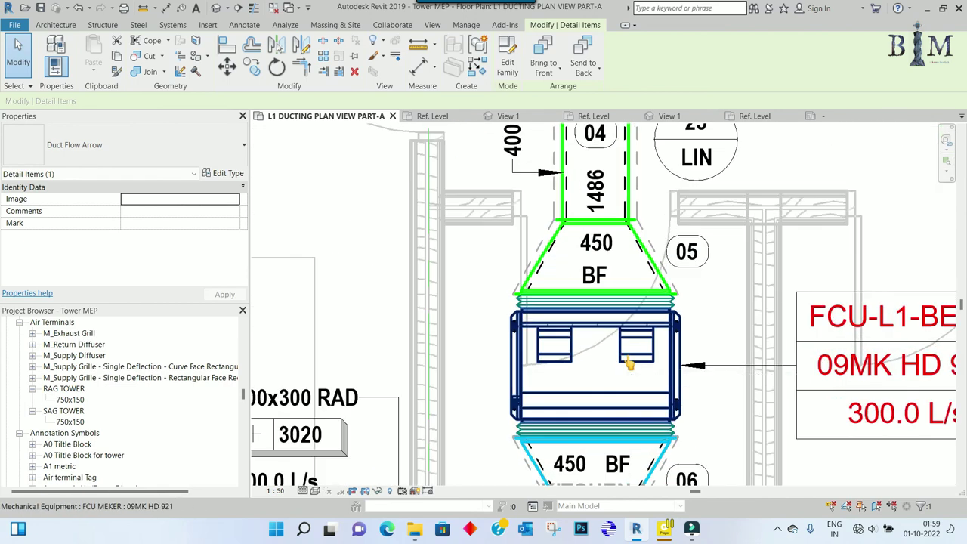
Step: Add aligned dimensions for the FCU: 407 from the wall, 1014 wide, and 525 vertically above
key(d)
key(i)
key(Escape)
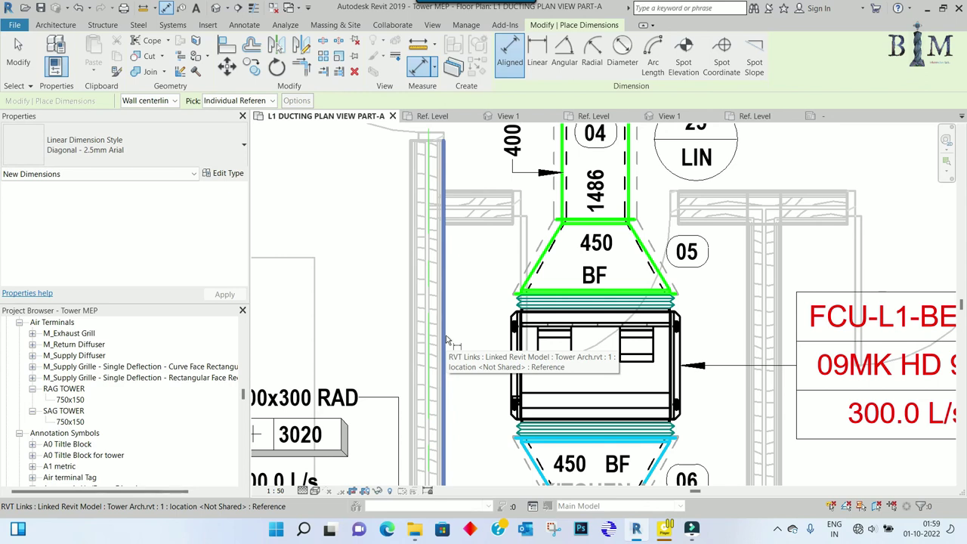
click(445, 340)
click(512, 364)
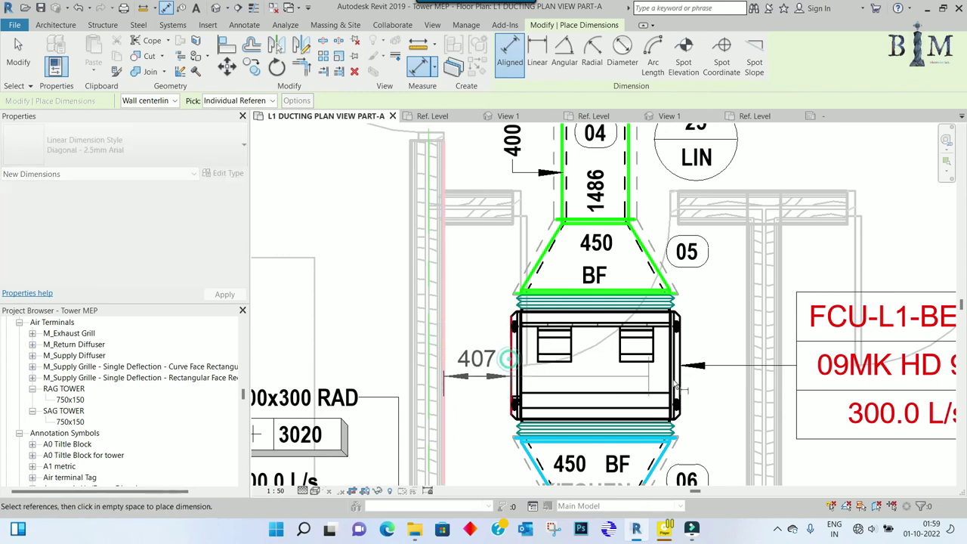
click(685, 385)
click(704, 384)
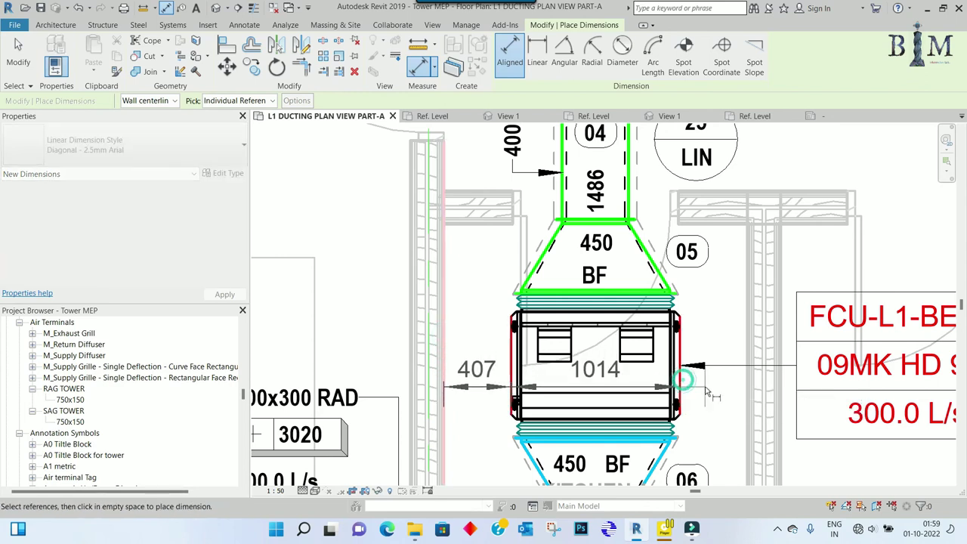
click(722, 229)
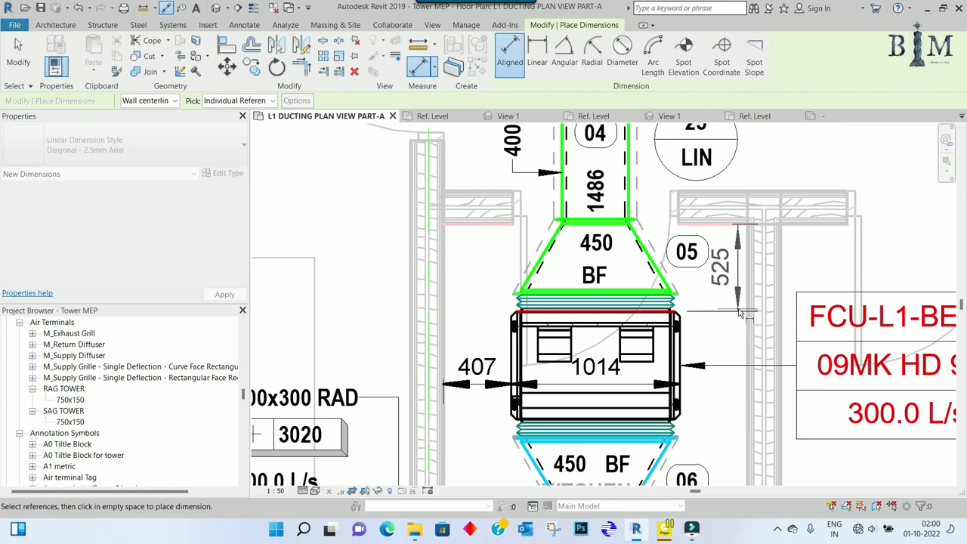
click(738, 312)
key(Escape)
key(Escape)
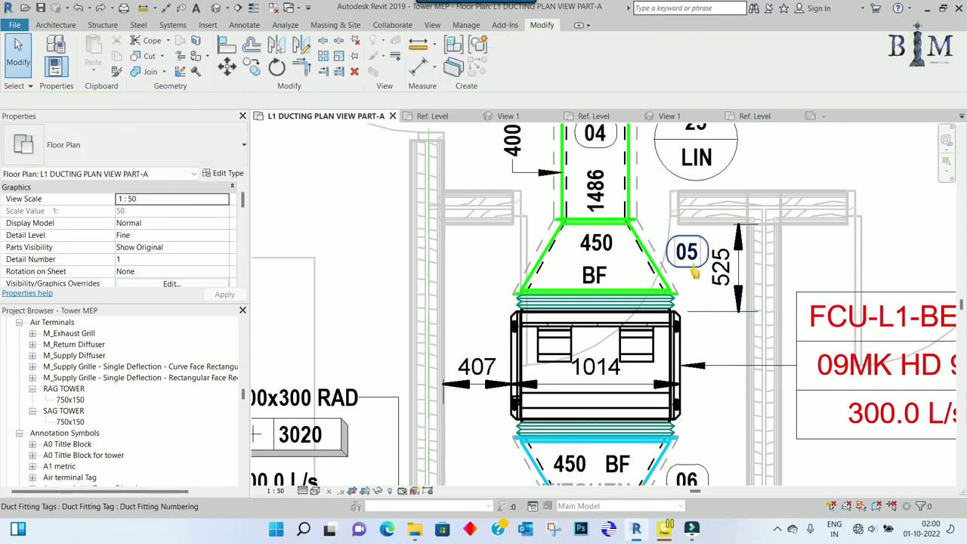
Step: Shift fitting tag 05 slightly to the left
click(689, 264)
drag(691, 268, 688, 269)
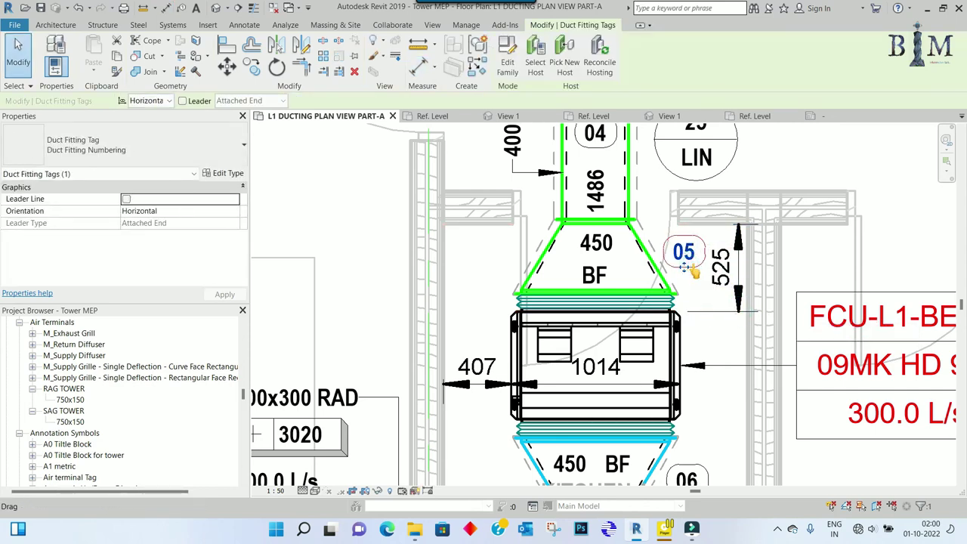
key(Escape)
scroll(696, 271, down, 3)
scroll(696, 271, down, 2)
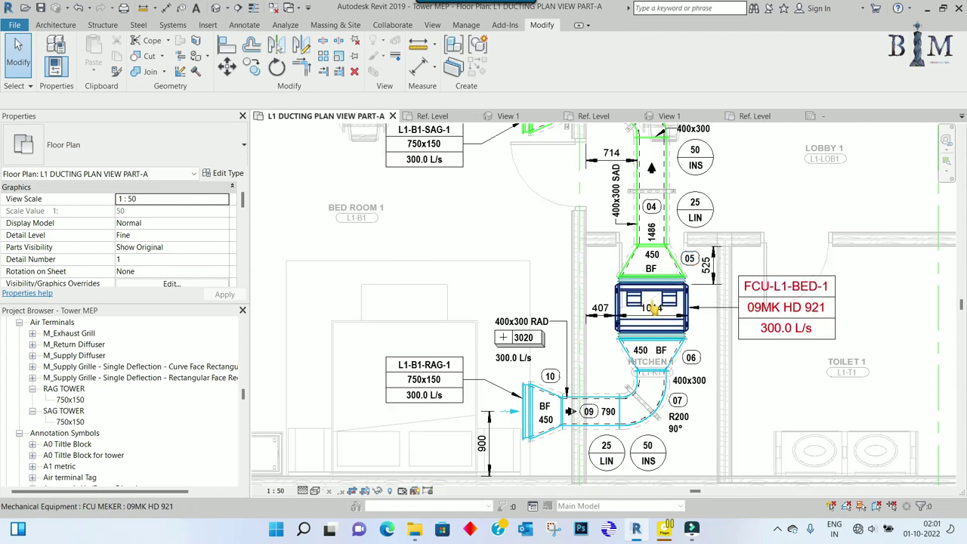
middle_drag(652, 306, 649, 348)
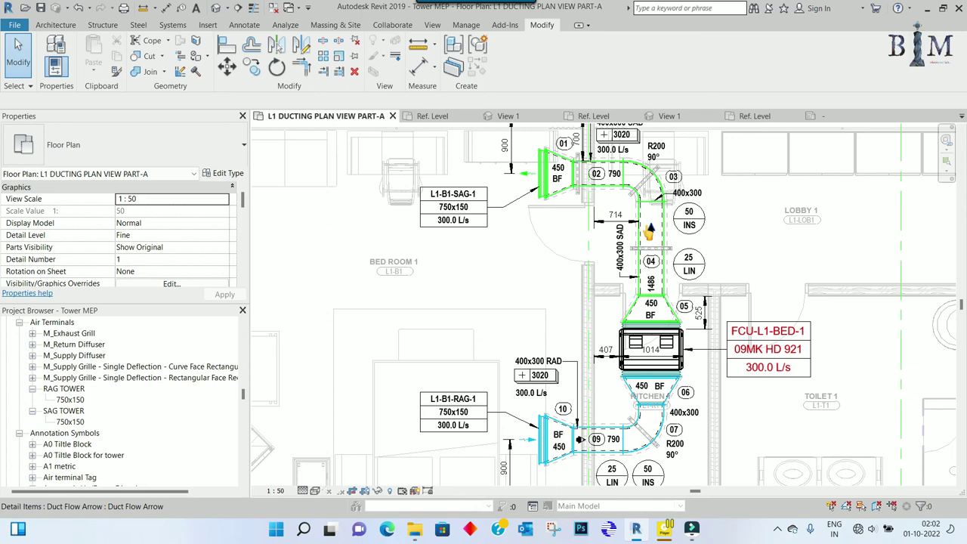
scroll(649, 230, down, 2)
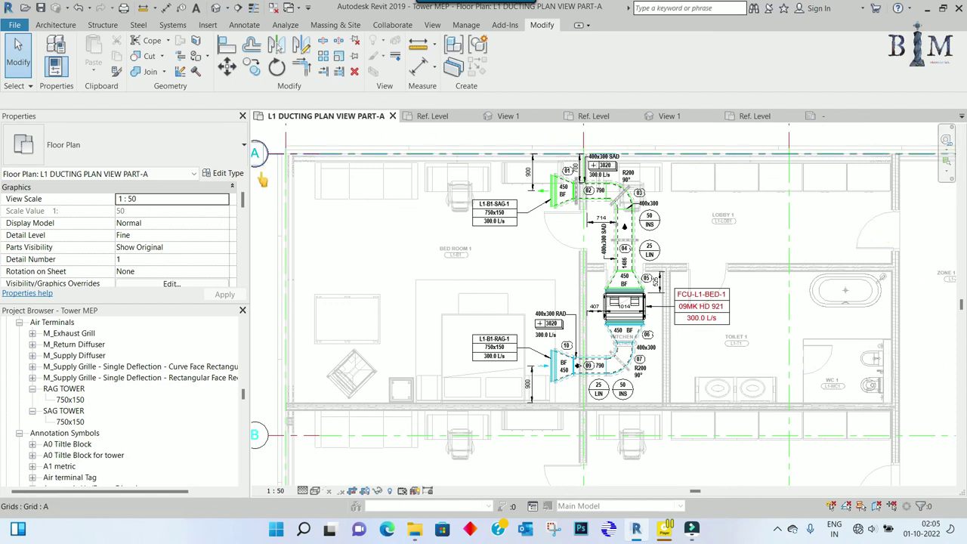
scroll(627, 200, down, 5)
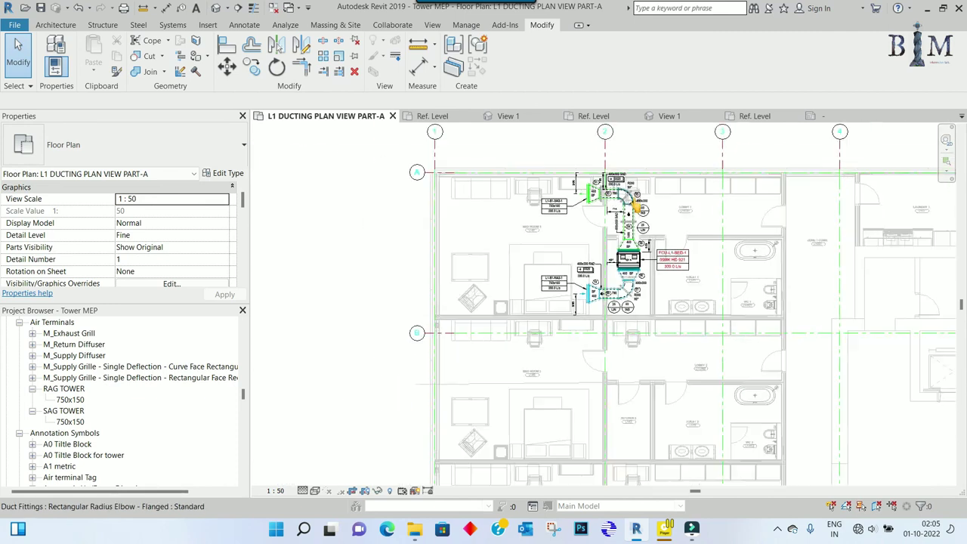
scroll(563, 212, down, 2)
scroll(511, 188, down, 2)
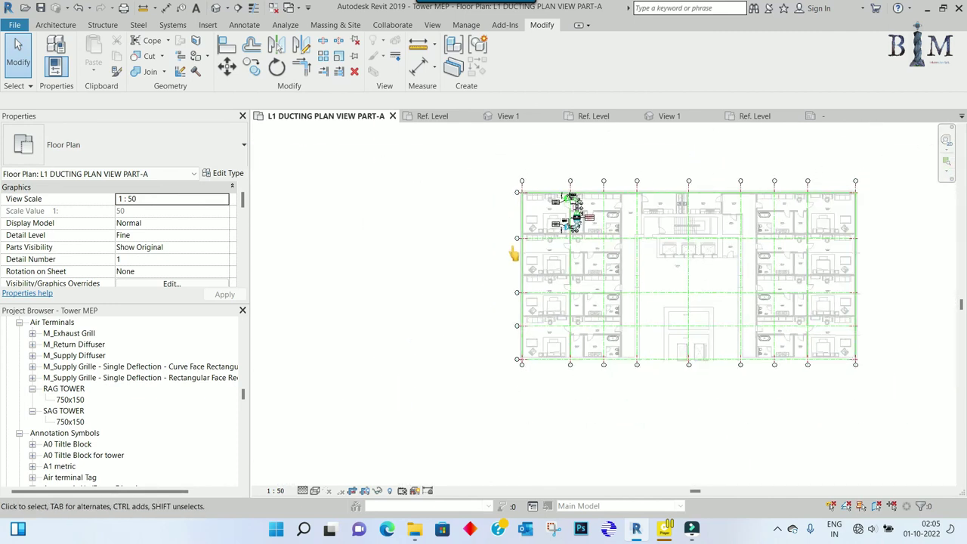
scroll(551, 204, up, 2)
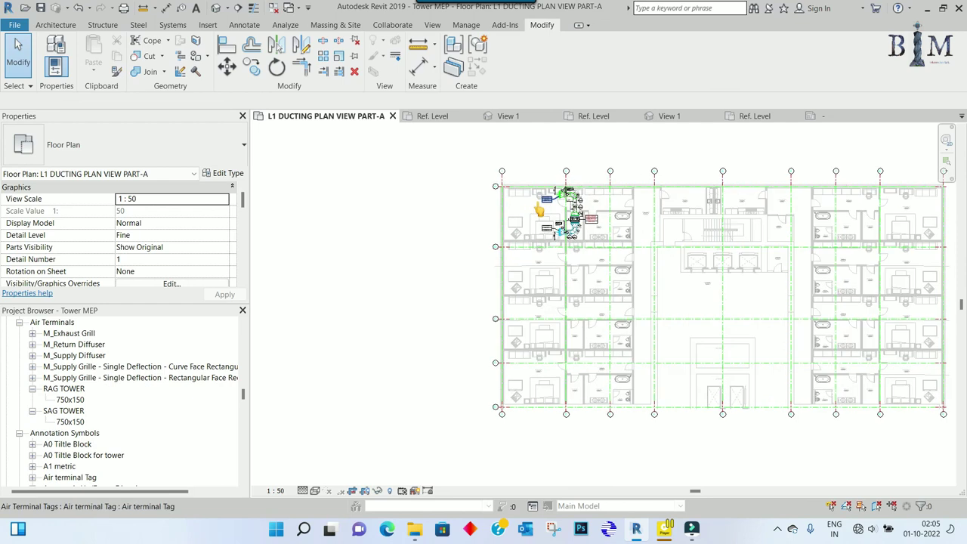
scroll(551, 204, up, 2)
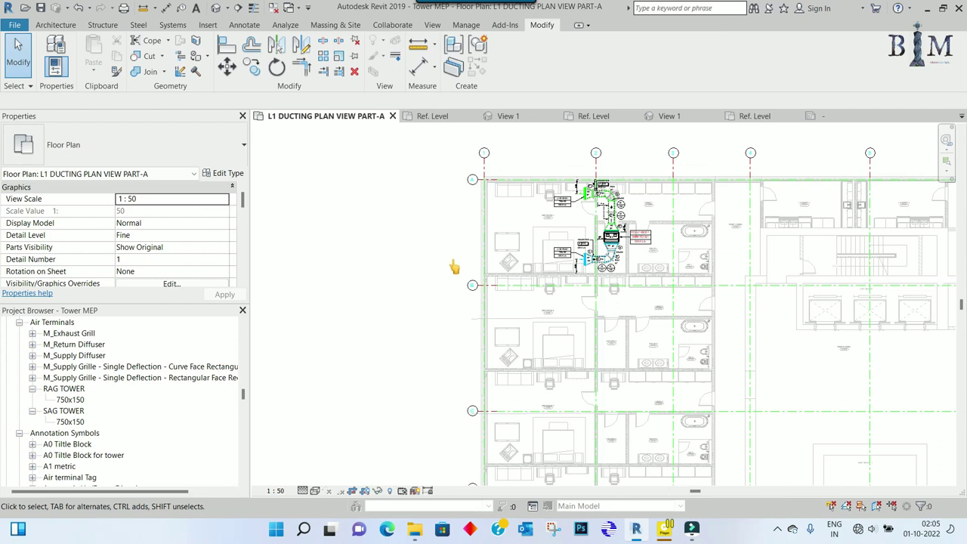
scroll(618, 240, up, 2)
scroll(618, 240, up, 2)
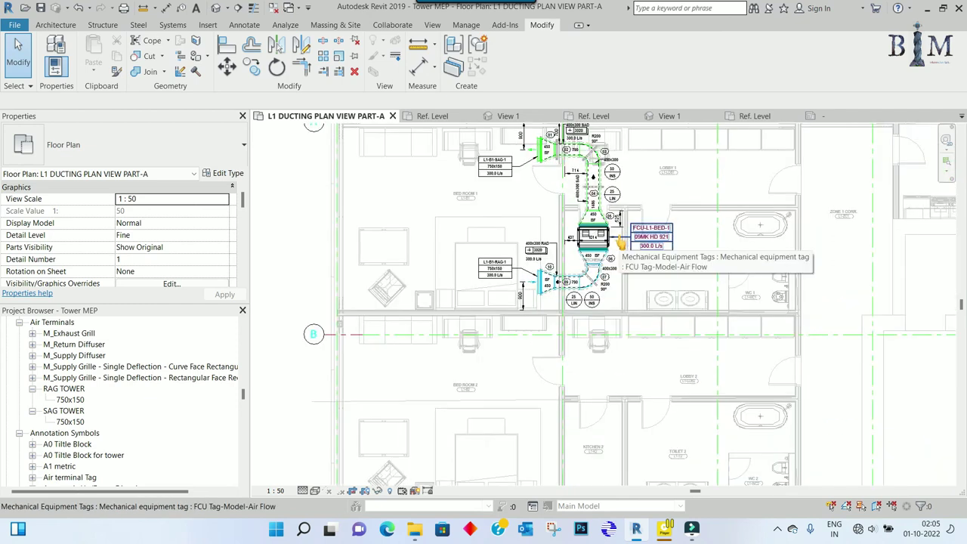
scroll(619, 241, up, 2)
scroll(620, 242, up, 1)
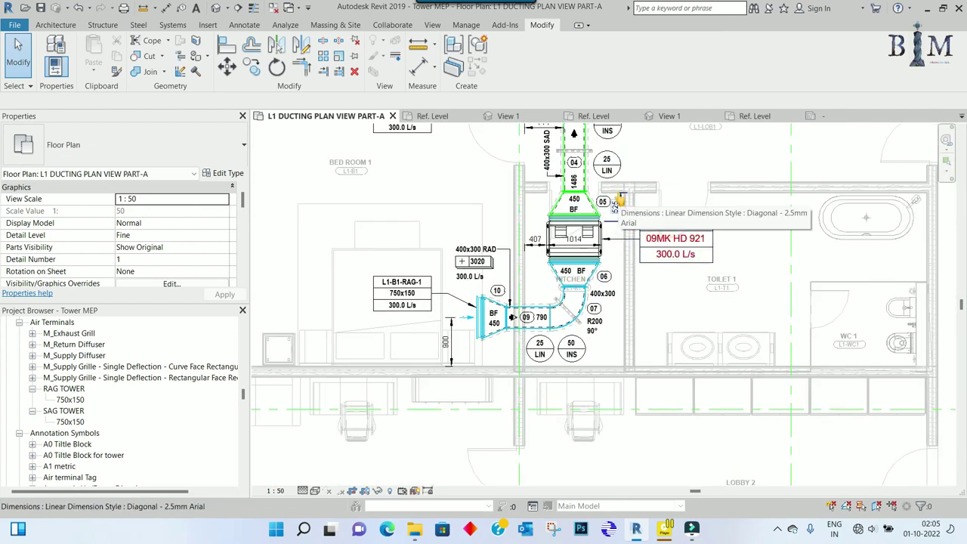